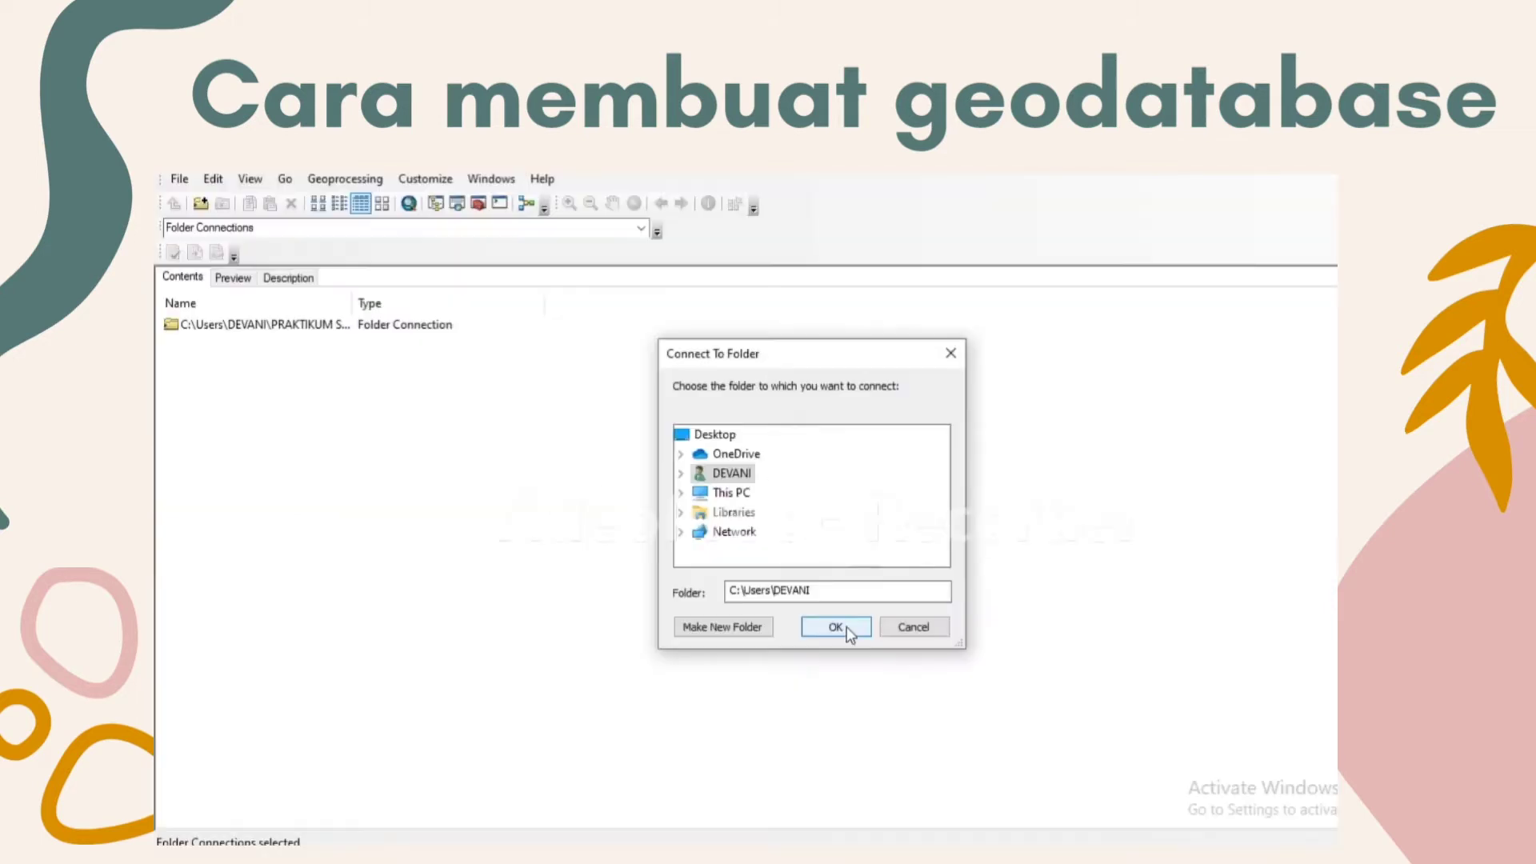
Step: Connect to the user's profile folder and create a new file geodatabase in the PRAKTIKUM SIG folder under Documents
{"action": "left_click", "coordinate": [835, 627]}
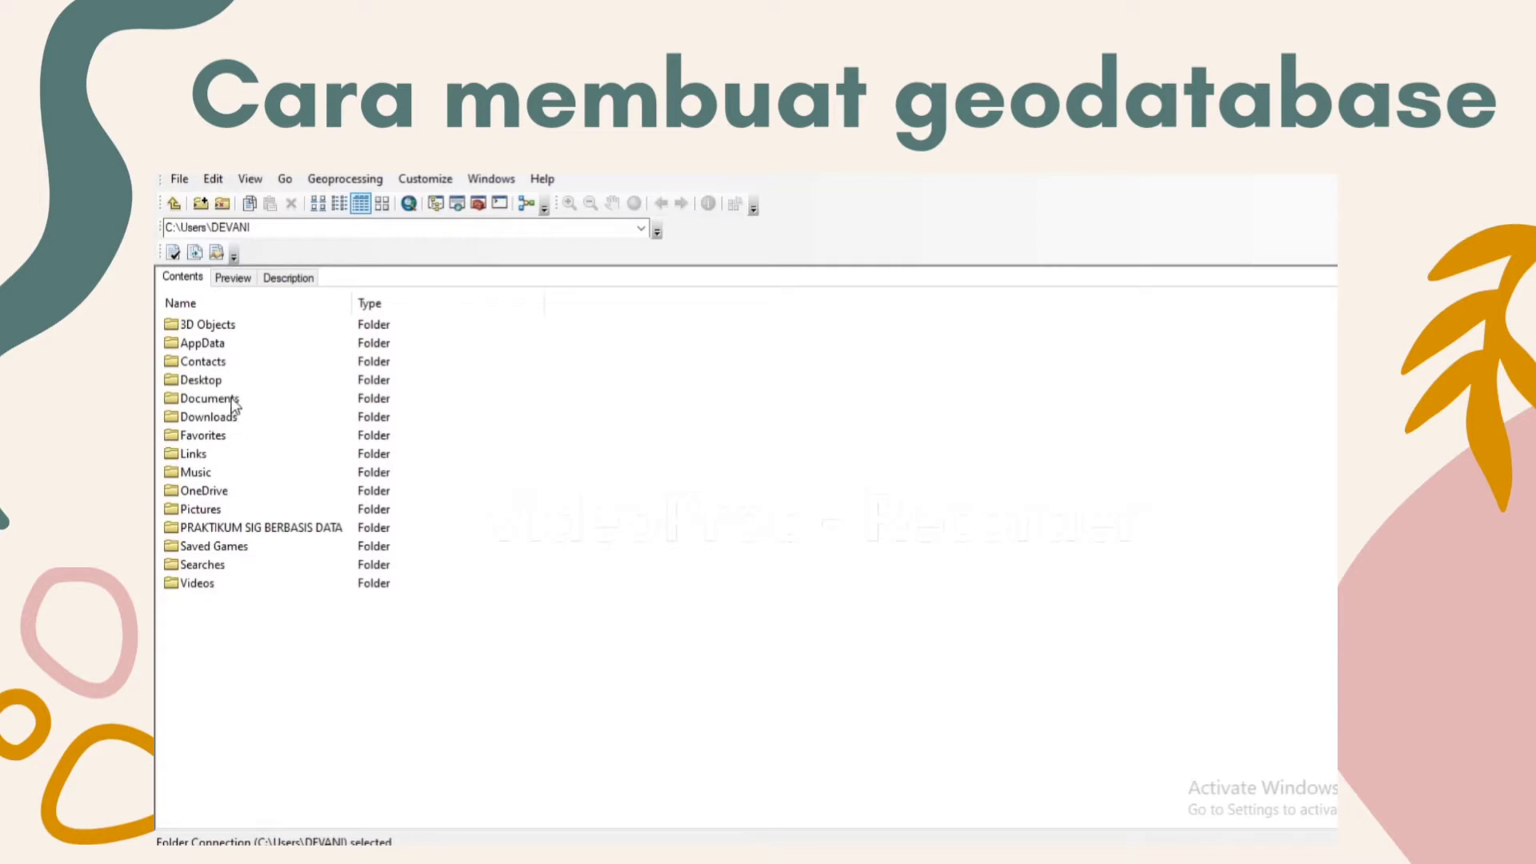
{"action": "double_click", "coordinate": [232, 400]}
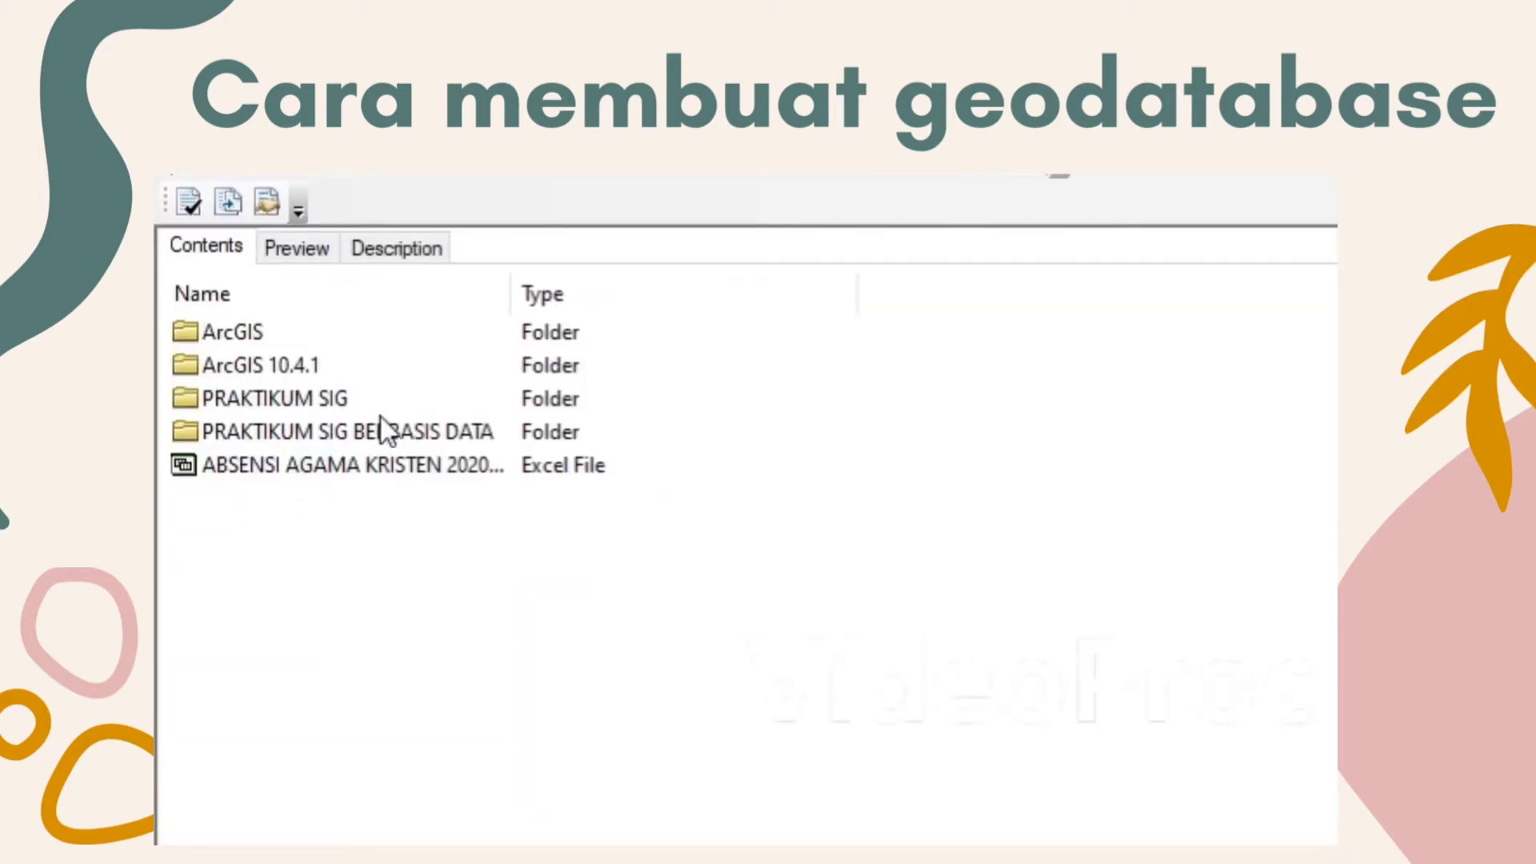
{"action": "left_click", "coordinate": [336, 400]}
{"action": "right_click", "coordinate": [336, 399]}
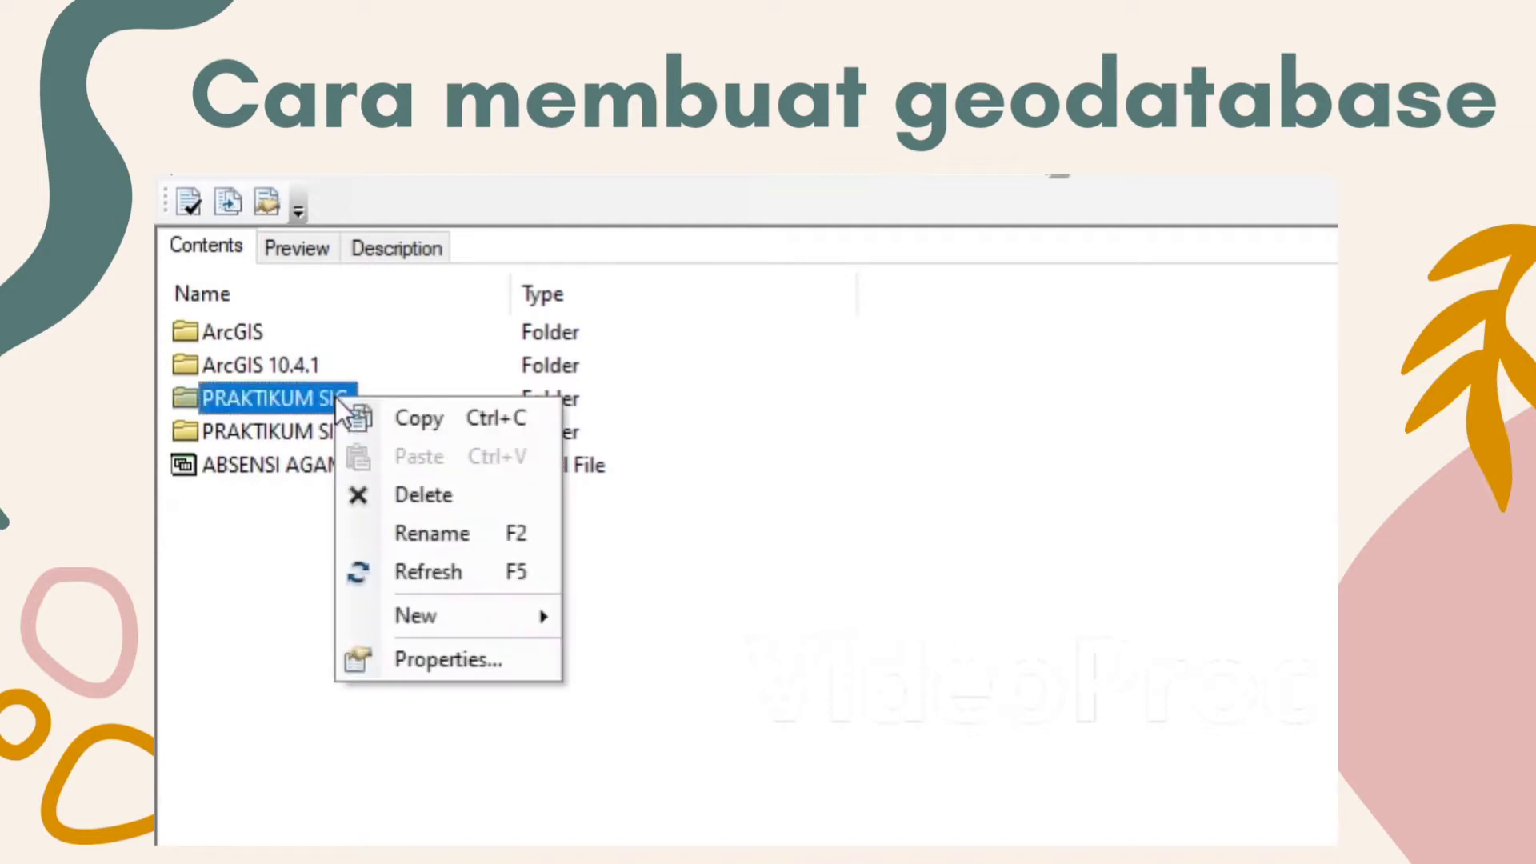
{"action": "mouse_move", "coordinate": [452, 623]}
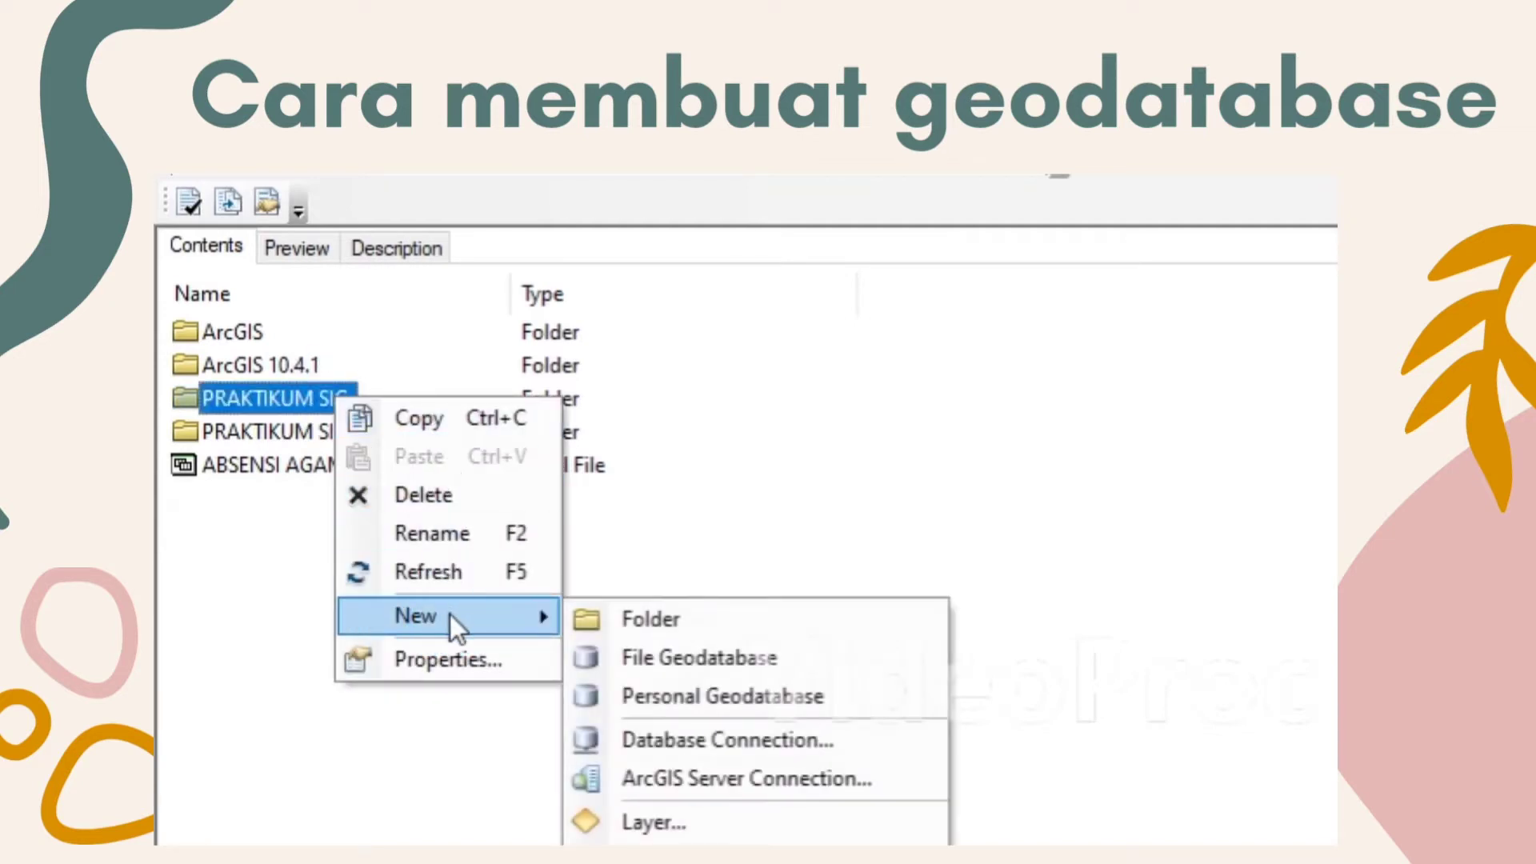
{"action": "left_click", "coordinate": [728, 659]}
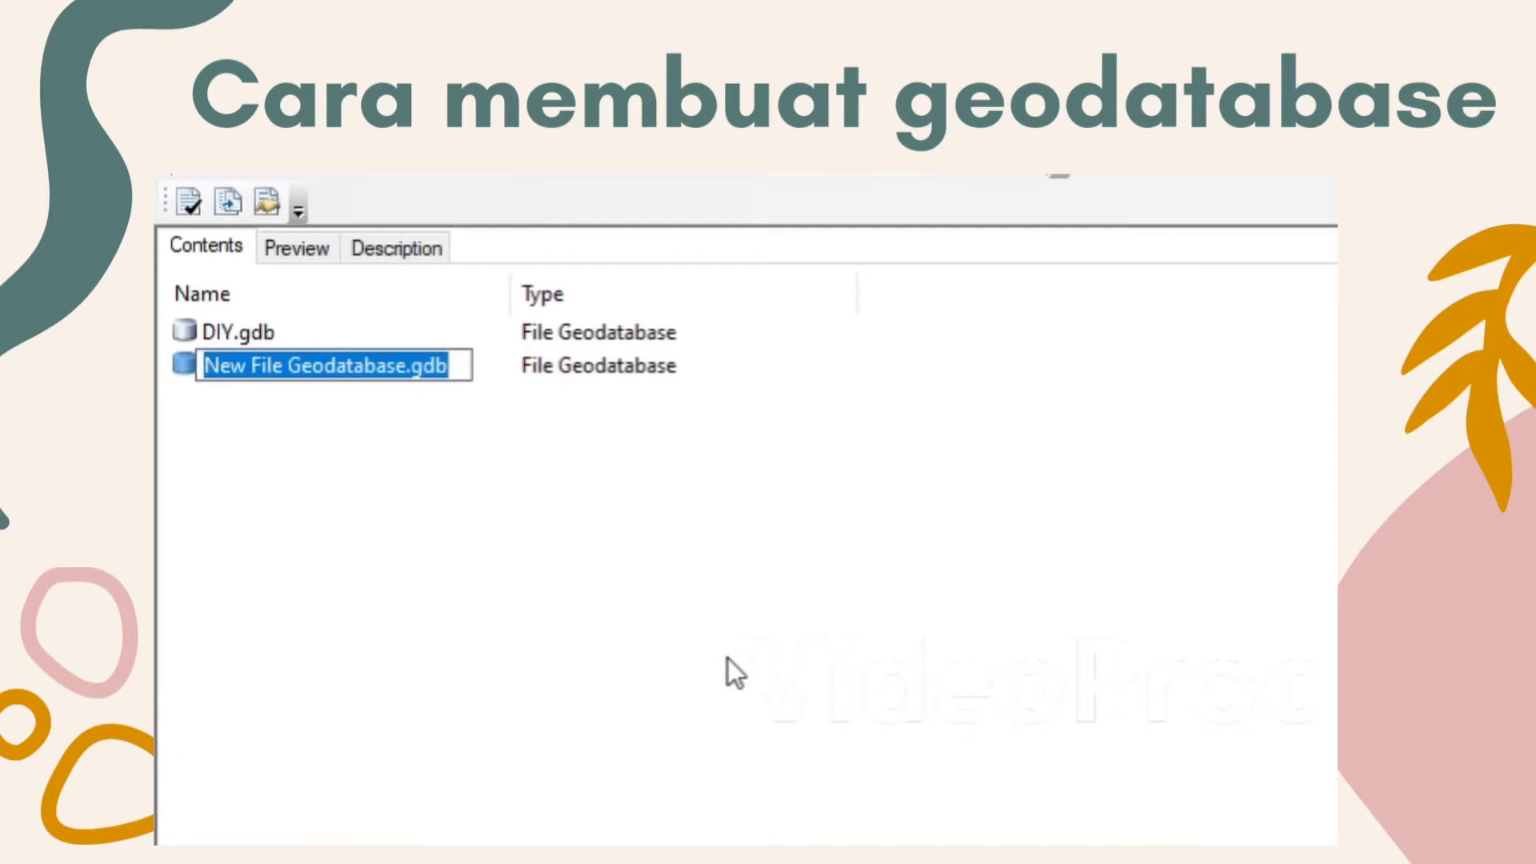
Step: Name the new file geodatabase "peta kota depok"
{"action": "type", "text": "pe"}
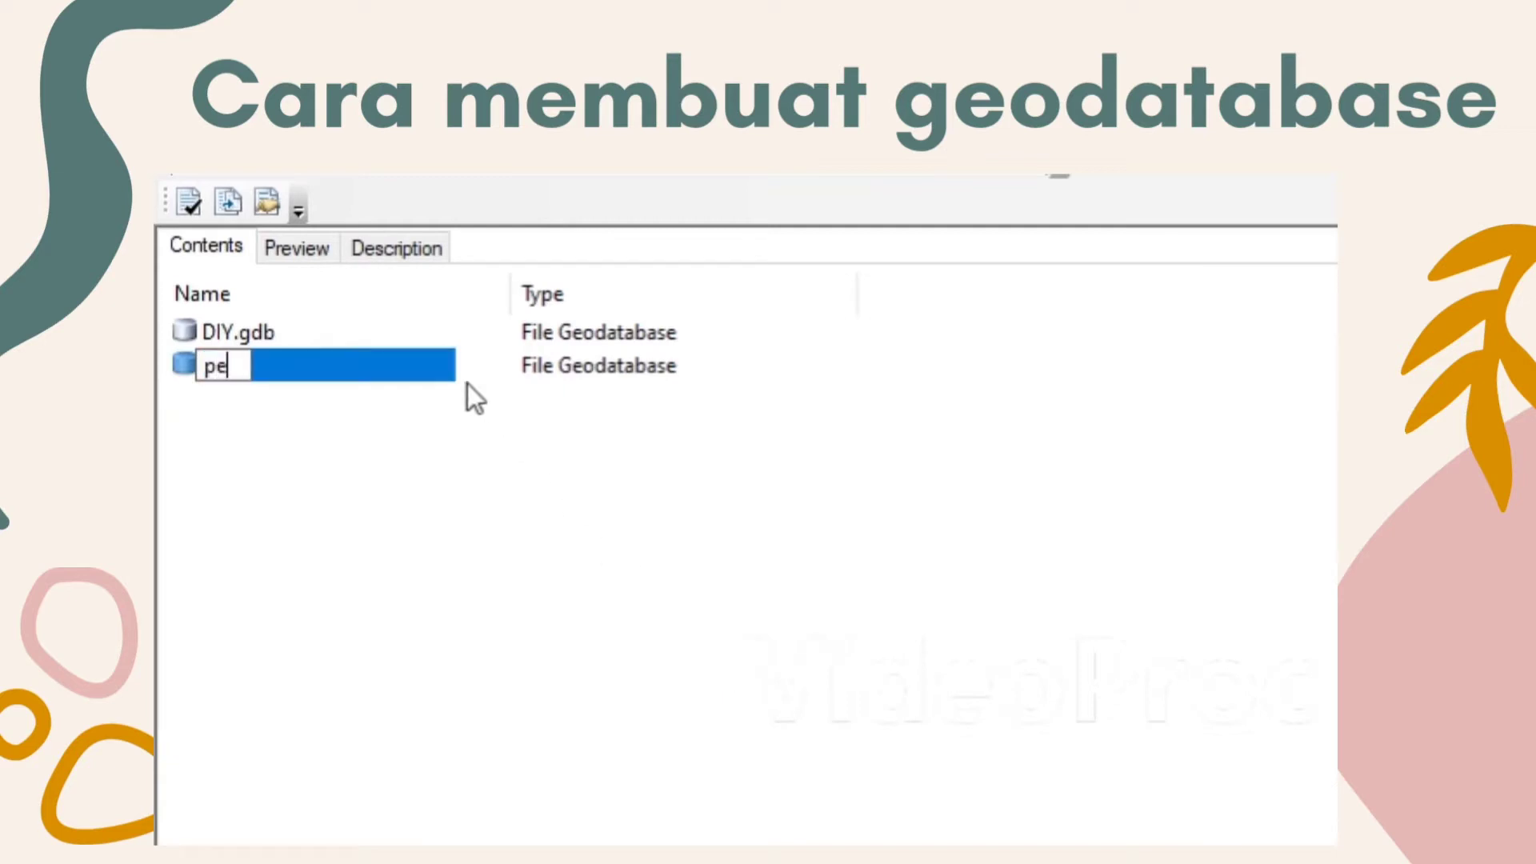
{"action": "type", "text": "ta k"}
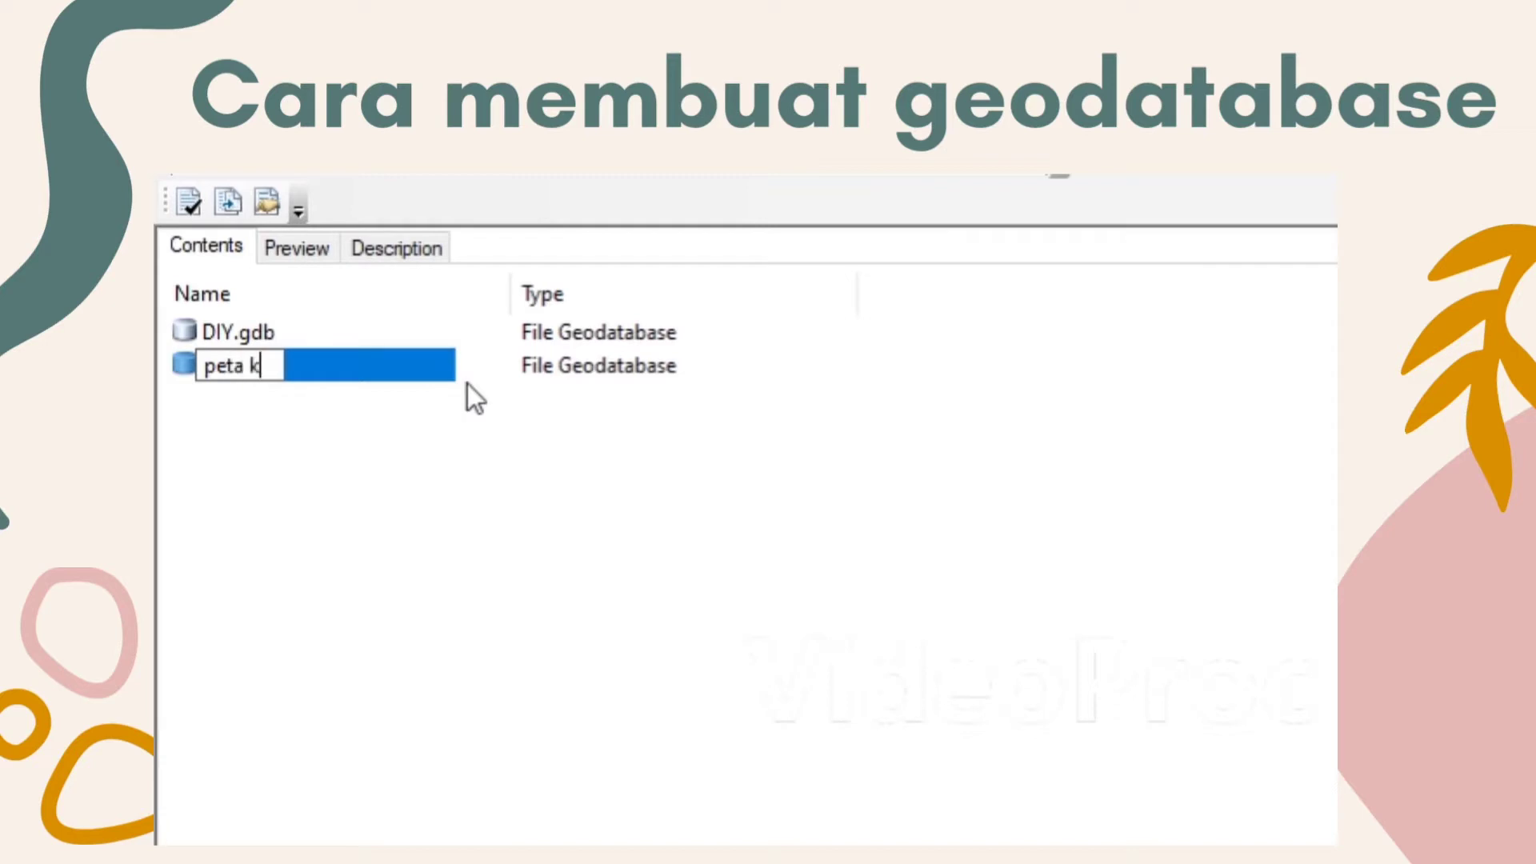
{"action": "type", "text": "ota depok"}
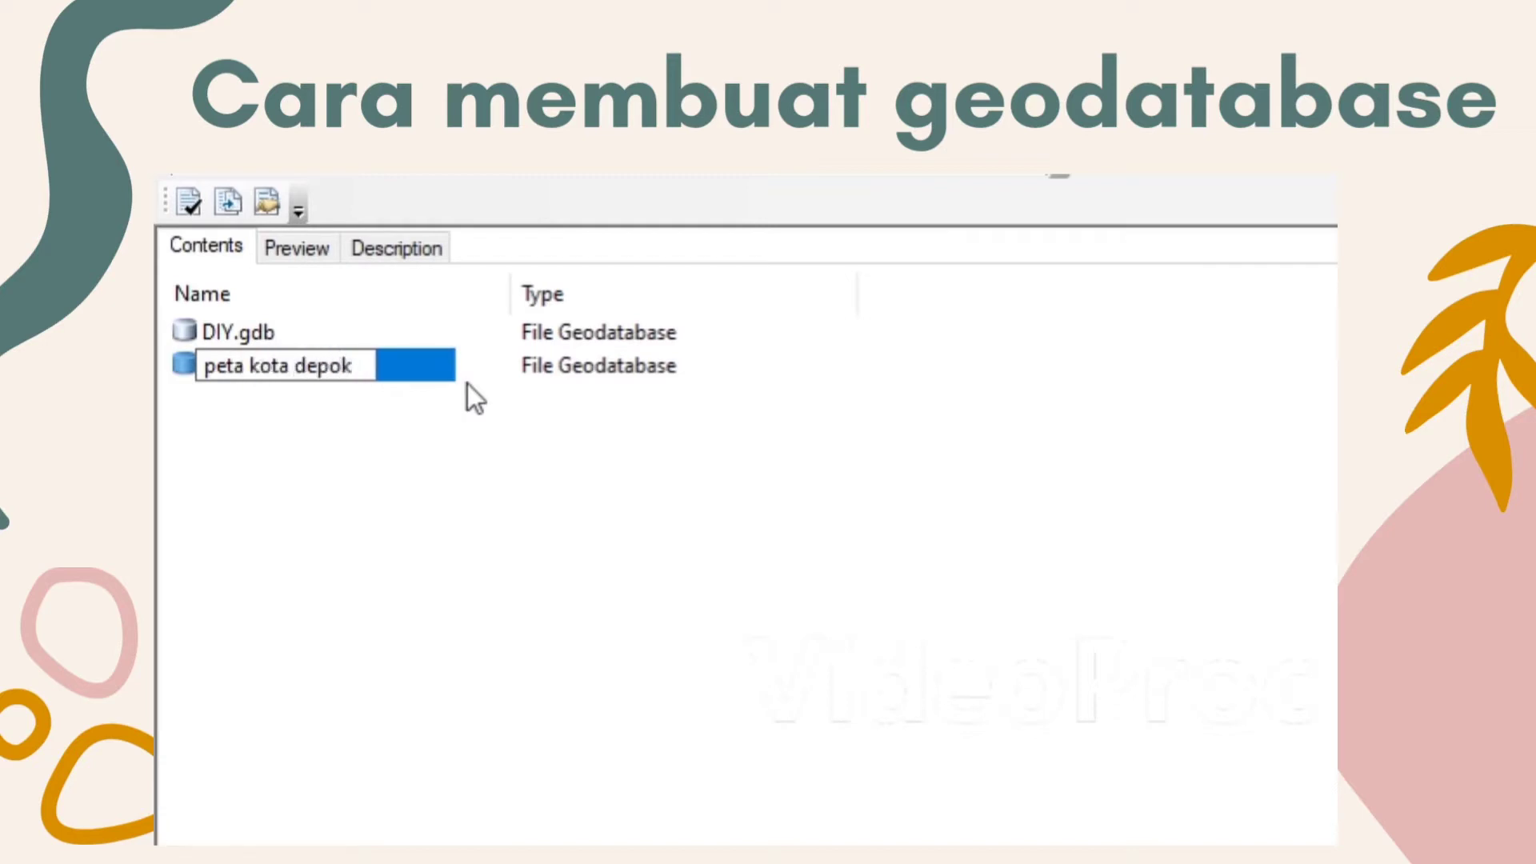
{"action": "key", "text": "Return"}
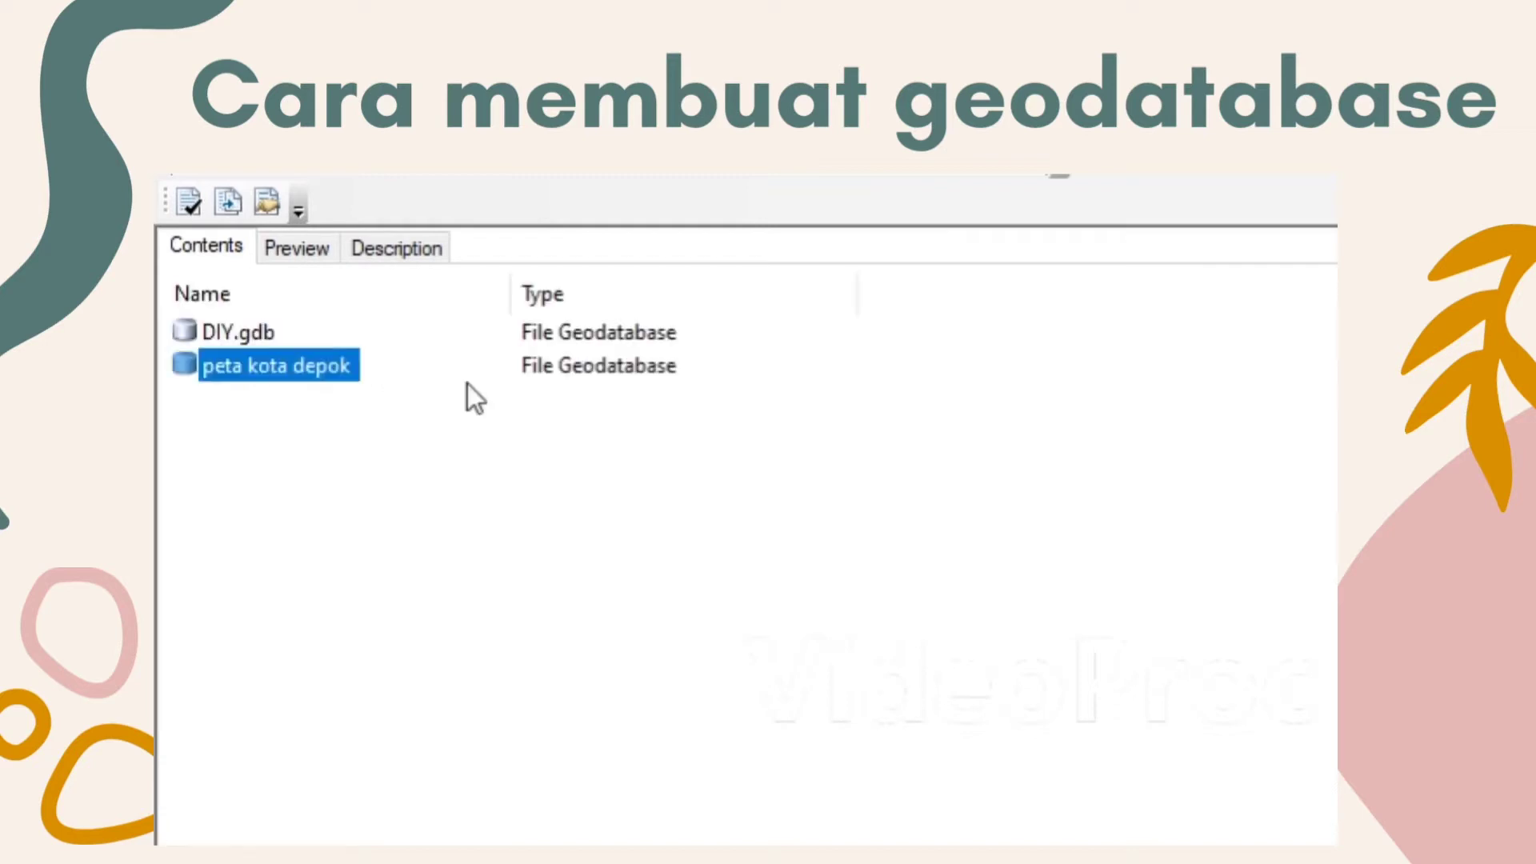
Step: Start a new feature dataset named "dasar" in the peta kota depok geodatabase
{"action": "right_click", "coordinate": [334, 371]}
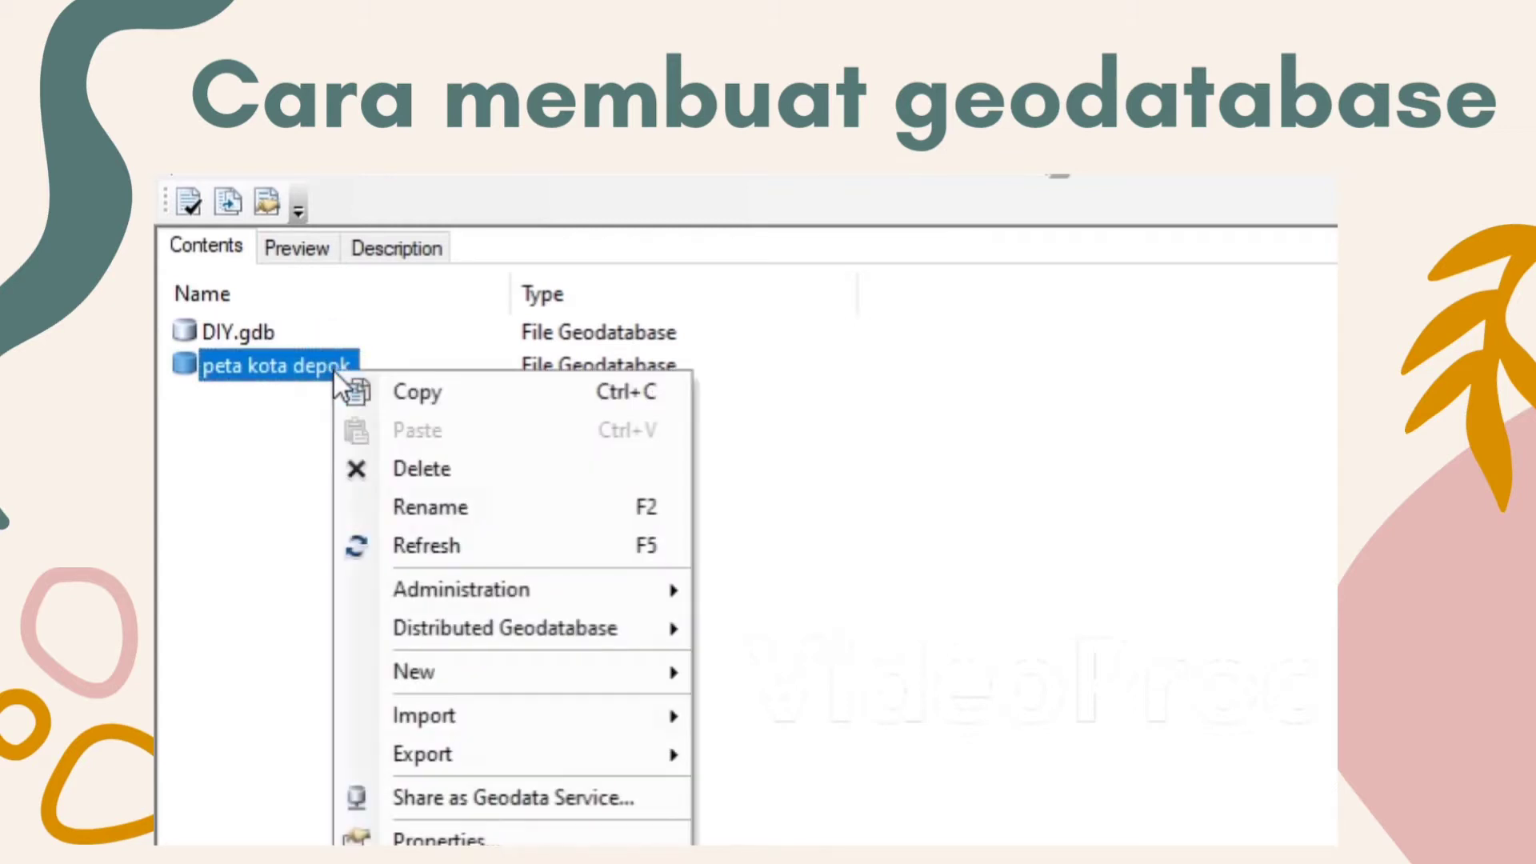
{"action": "left_click", "coordinate": [502, 679]}
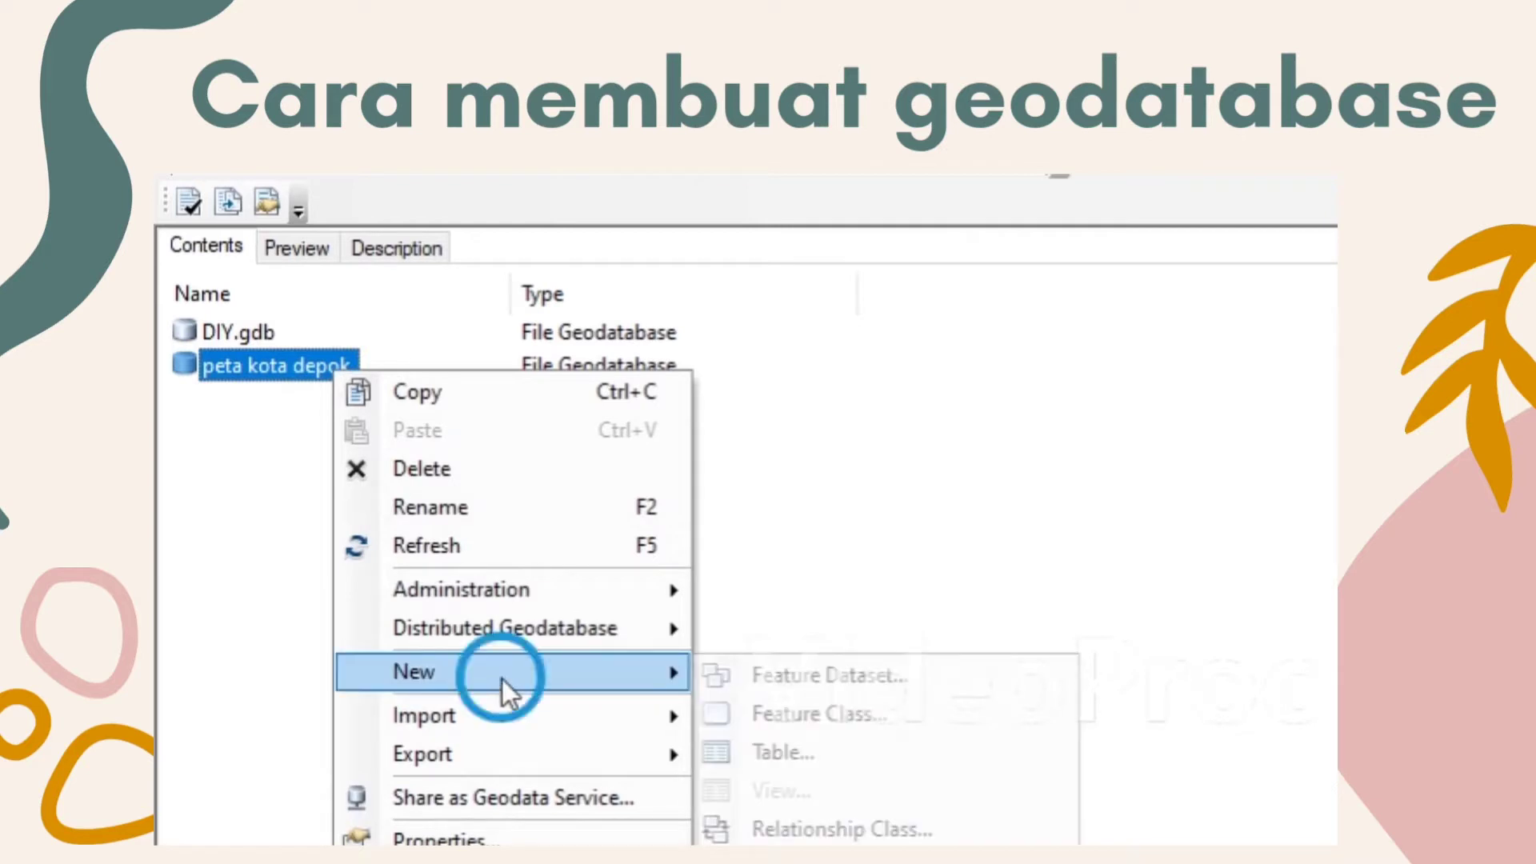
{"action": "left_click", "coordinate": [782, 680]}
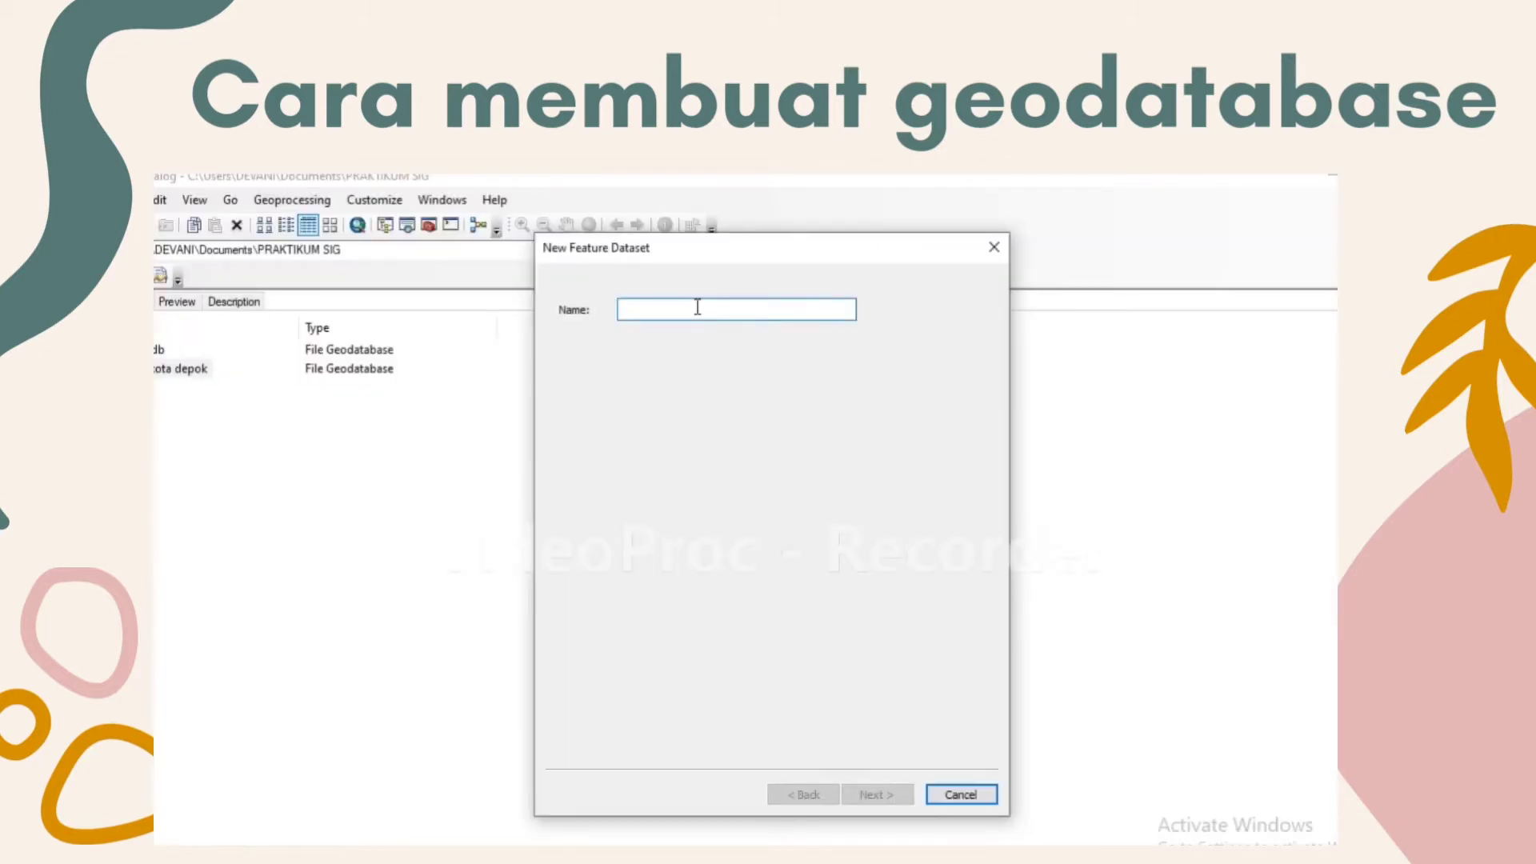
{"action": "type", "text": "dasar"}
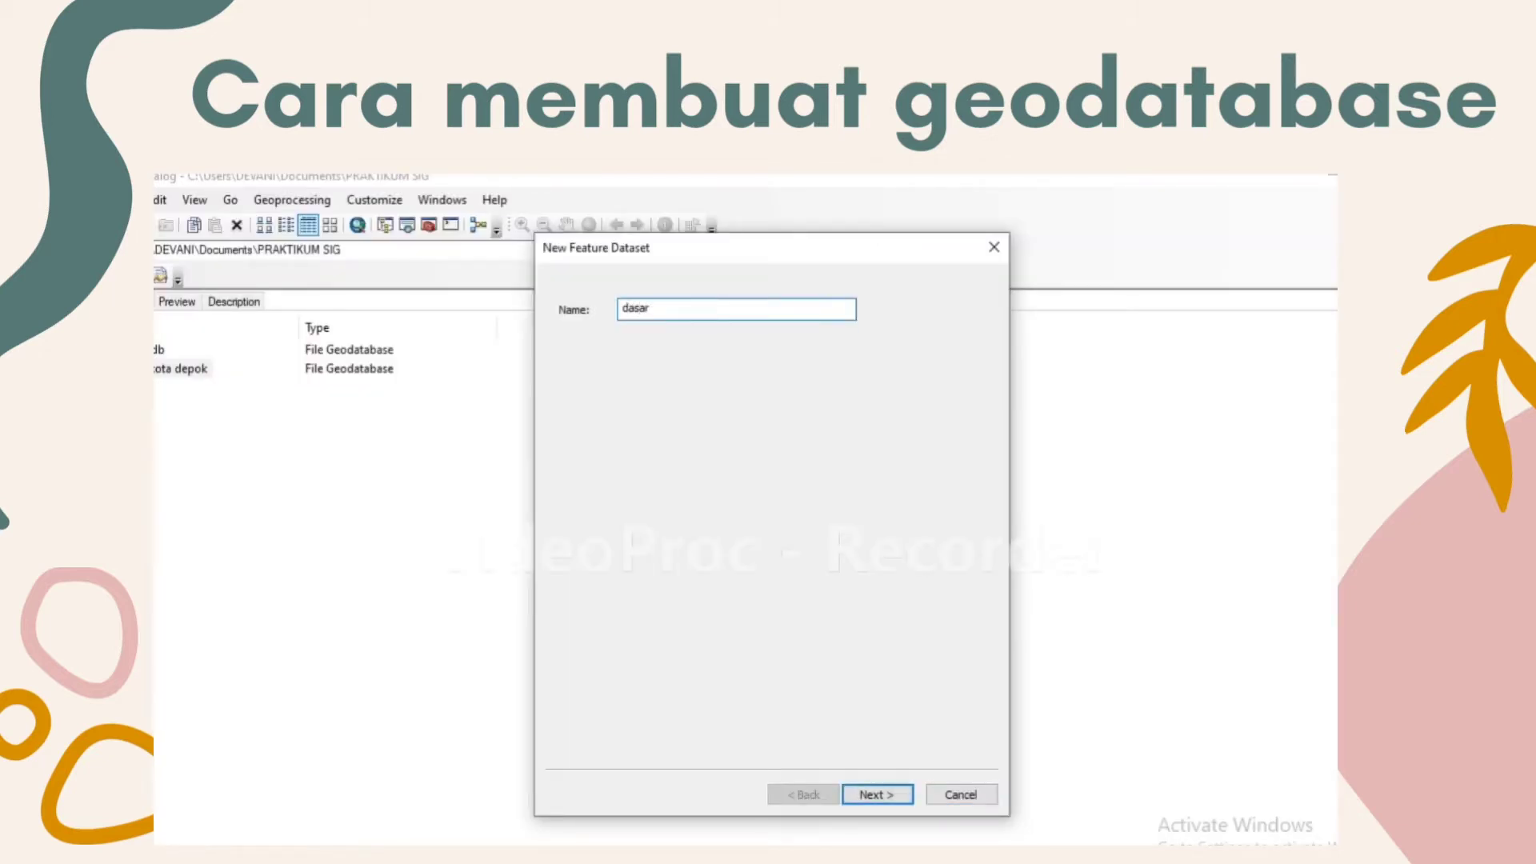
{"action": "left_click", "coordinate": [877, 794]}
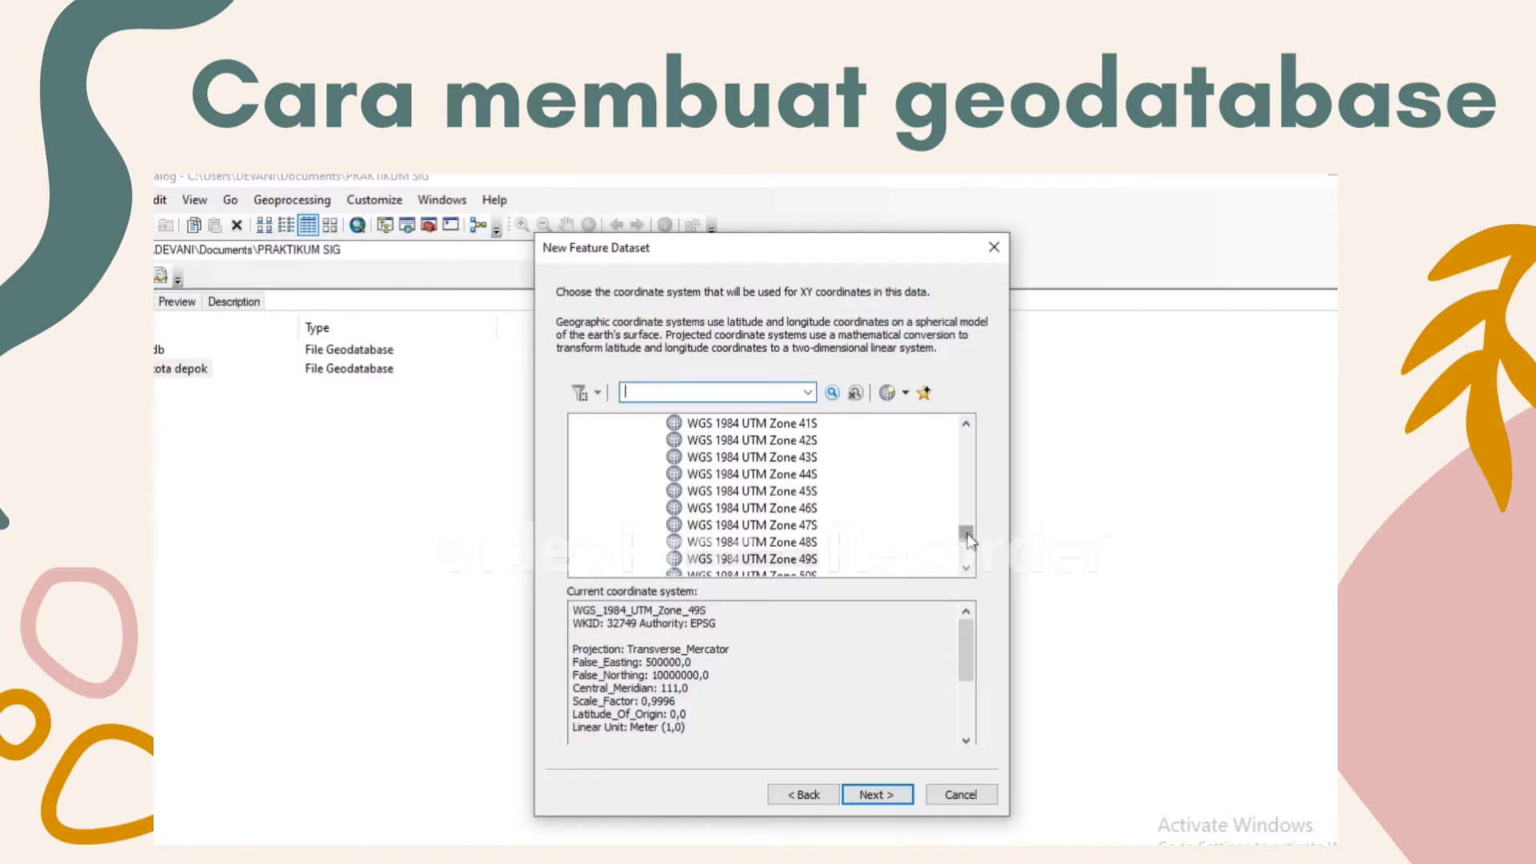
Step: Assign WGS 1984 UTM Zone 49S to the dasar dataset and finish it with no vertical coordinate system and default tolerances
{"action": "left_click_drag", "start_coordinate": [968, 541], "coordinate": [968, 543]}
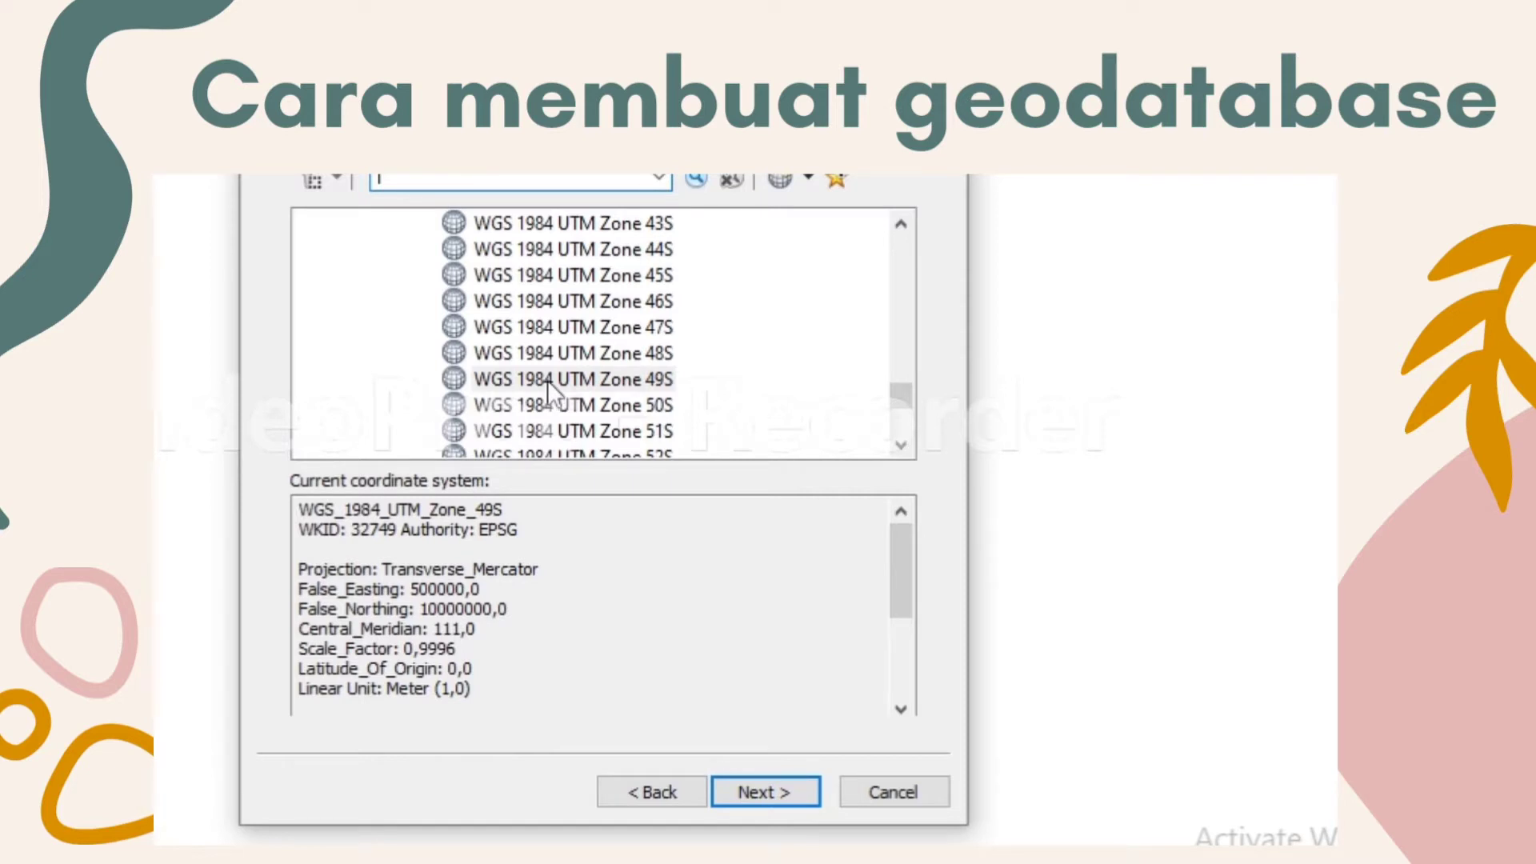
{"action": "left_click", "coordinate": [548, 379]}
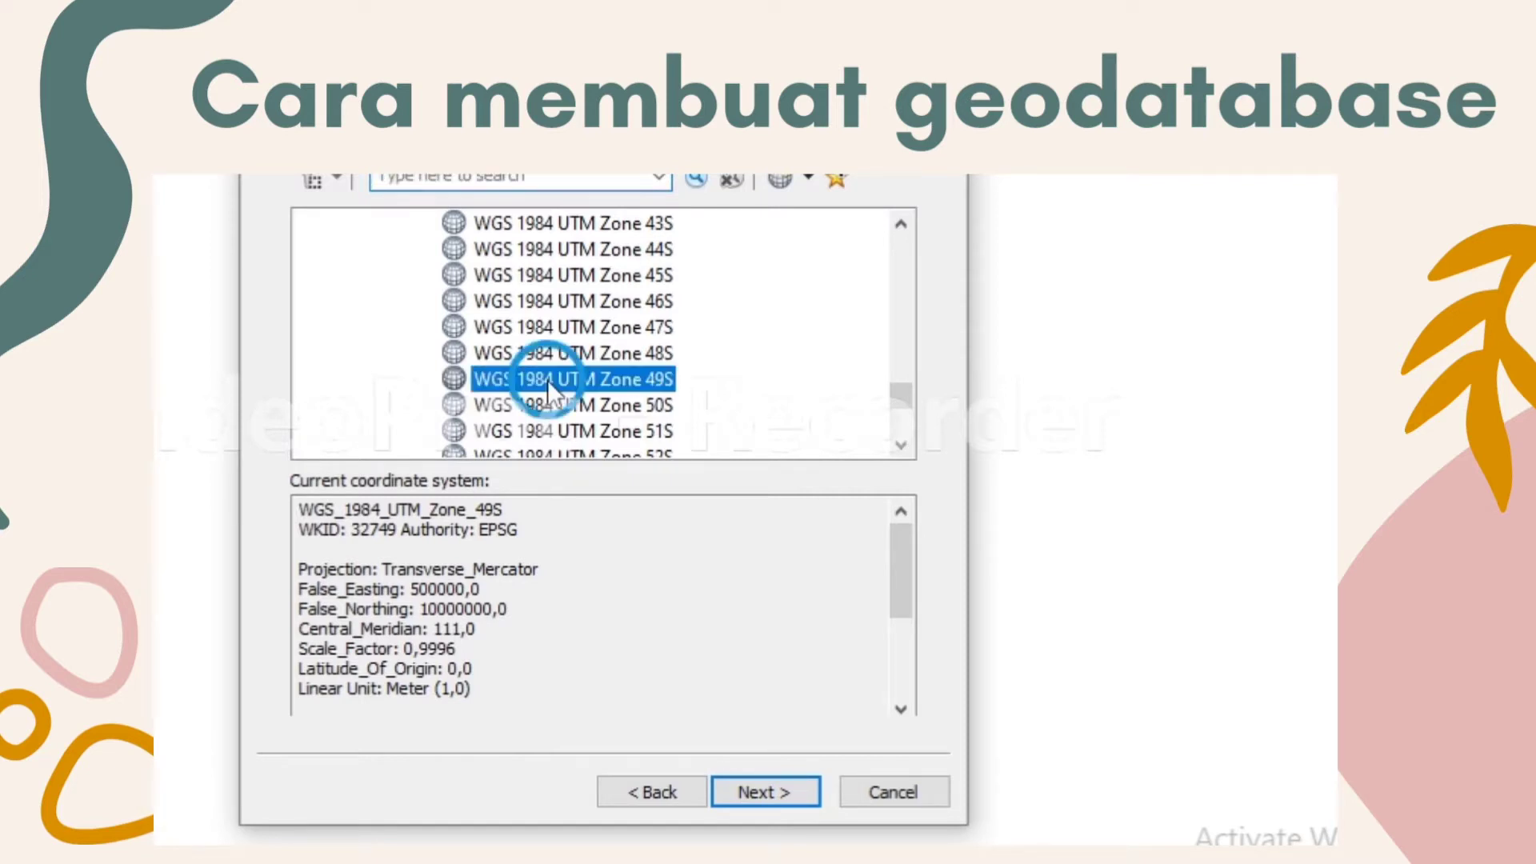
{"action": "left_click", "coordinate": [766, 788]}
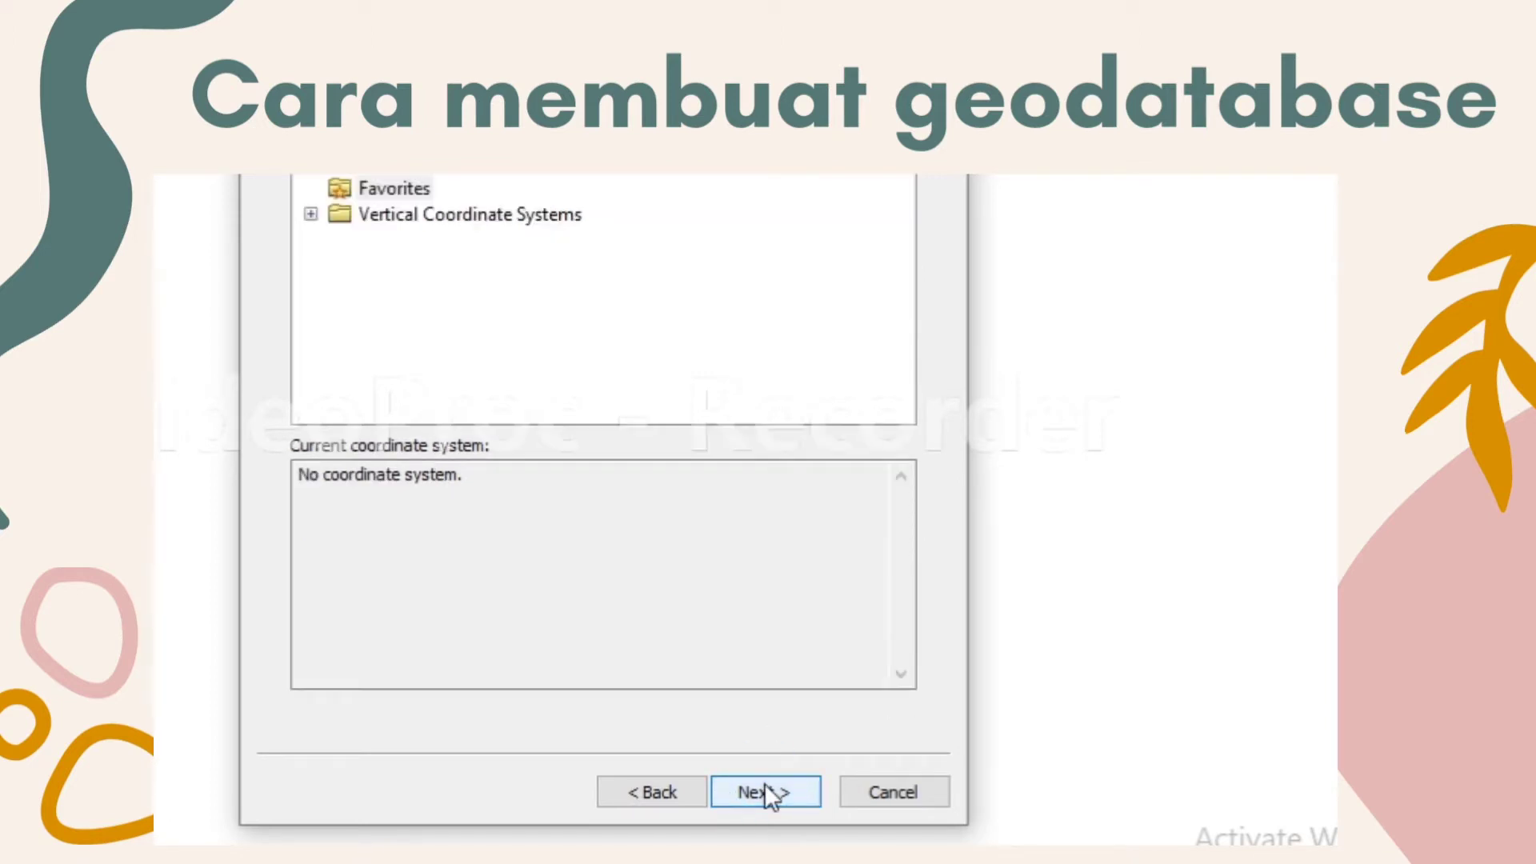
{"action": "left_click", "coordinate": [765, 790]}
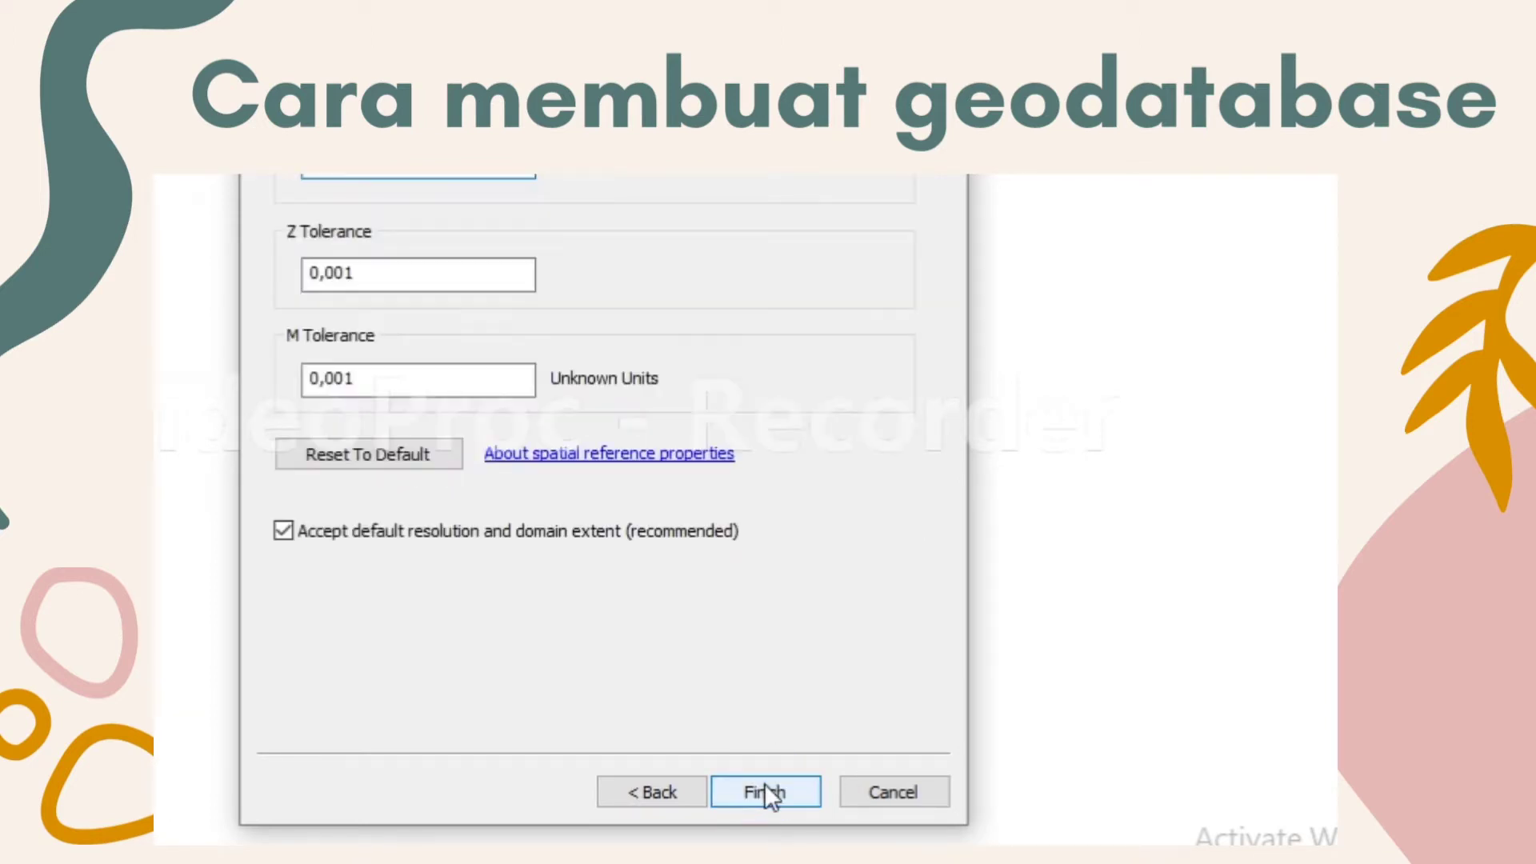
{"action": "left_click", "coordinate": [765, 791]}
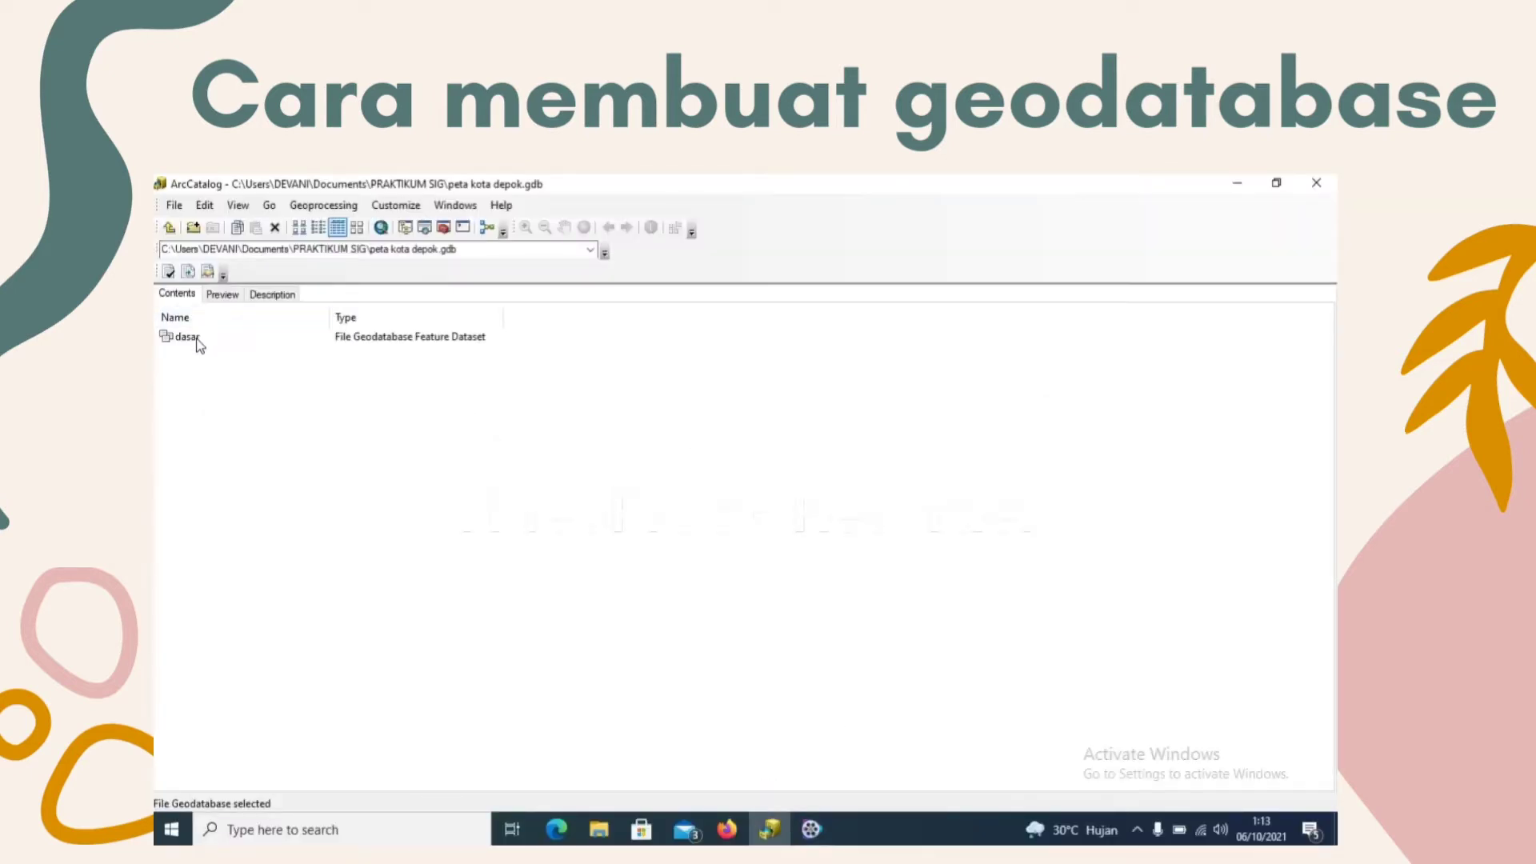
Step: Return to the PRAKTIKUM SIG folder and start a feature dataset named "tematik" in peta kota depok.gdb
{"action": "left_click", "coordinate": [169, 227]}
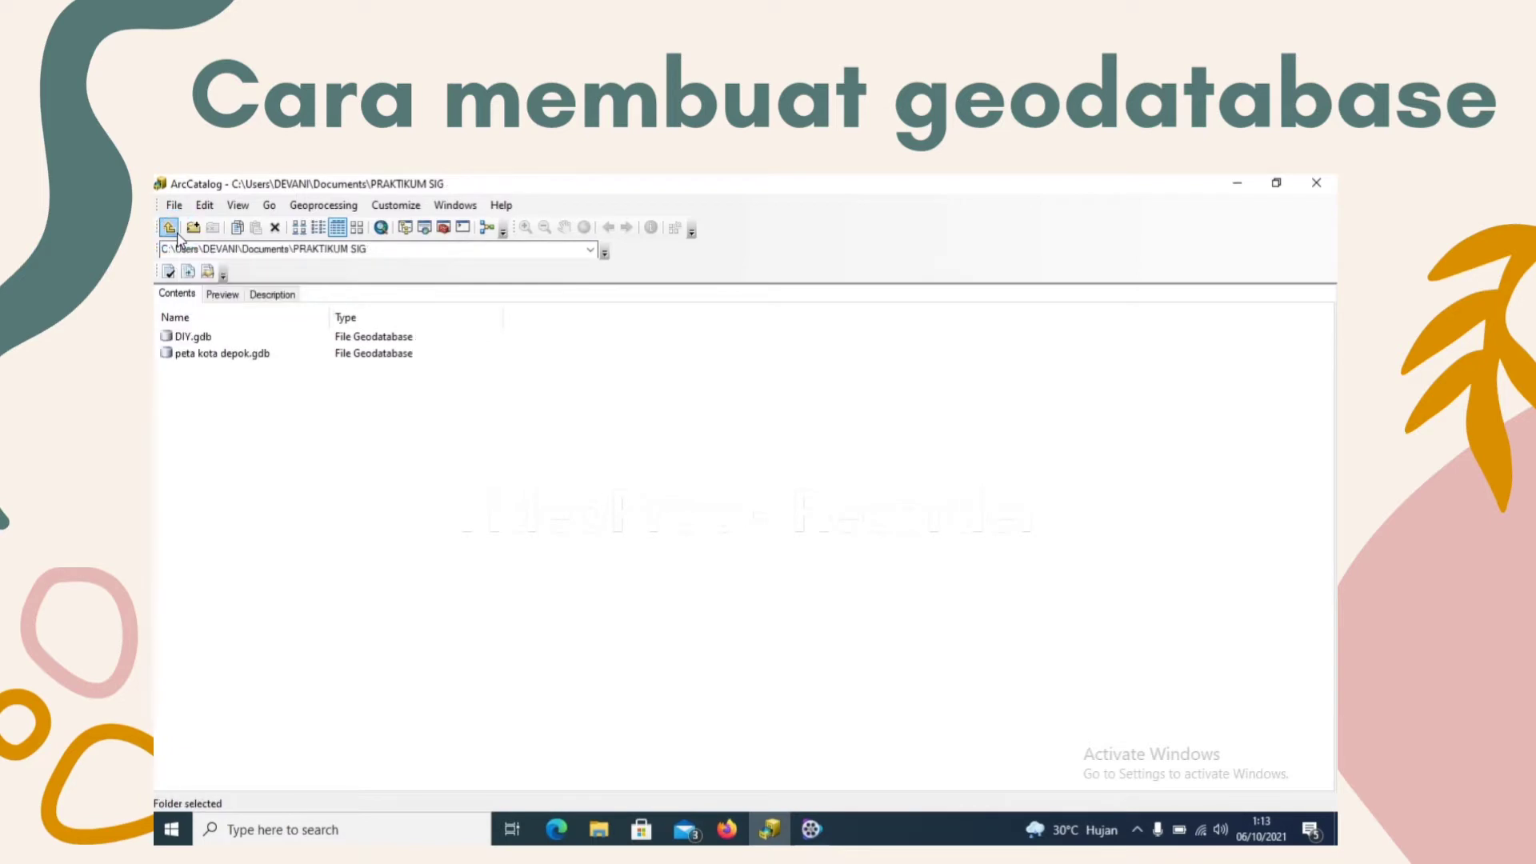
{"action": "left_click", "coordinate": [233, 354]}
{"action": "left_click", "coordinate": [233, 353]}
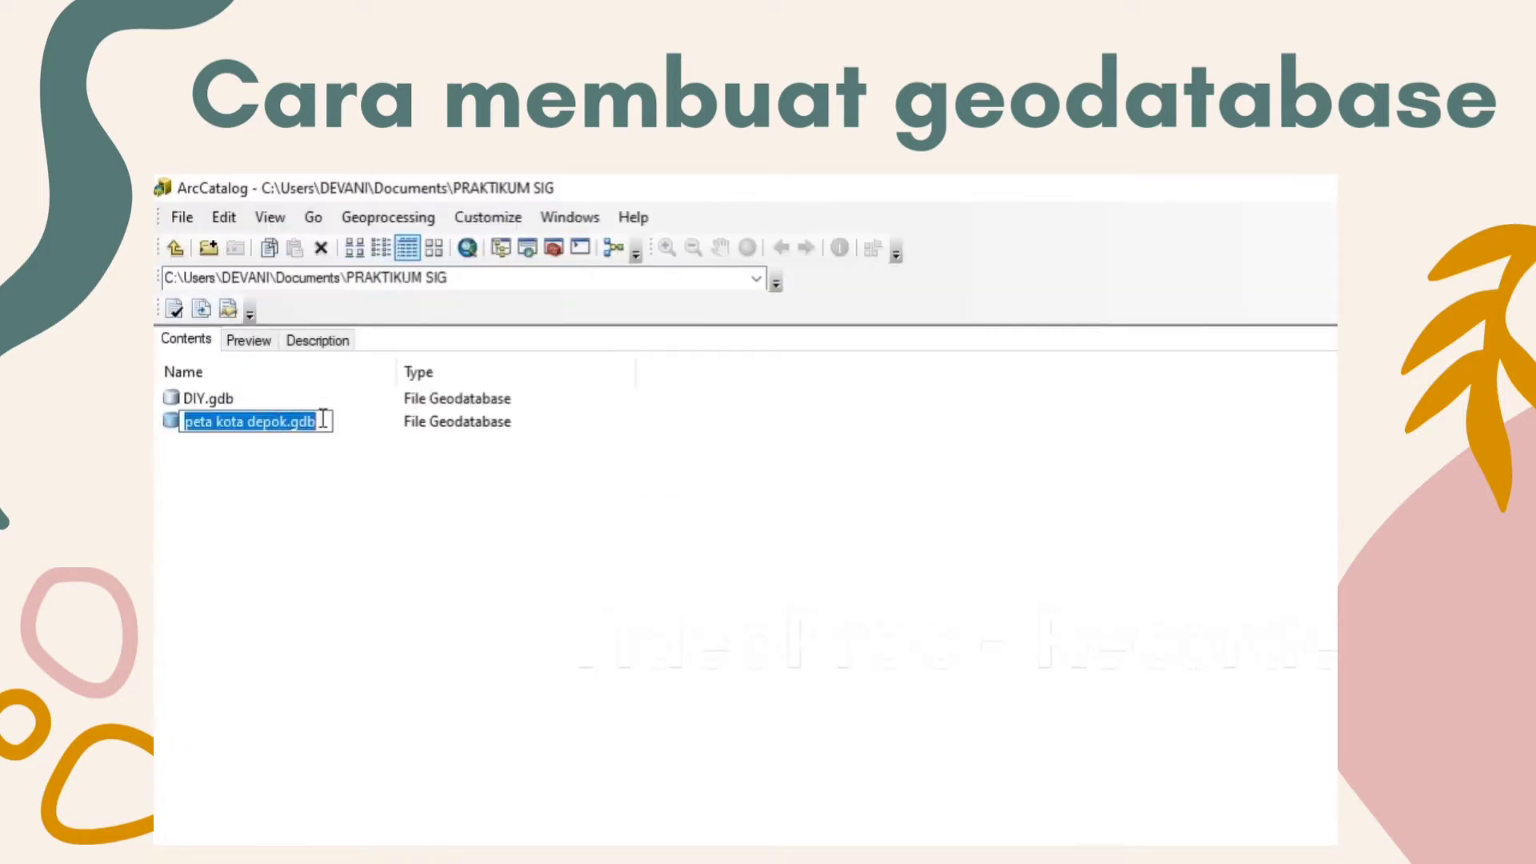
{"action": "left_click", "coordinate": [352, 426]}
{"action": "right_click", "coordinate": [290, 421]}
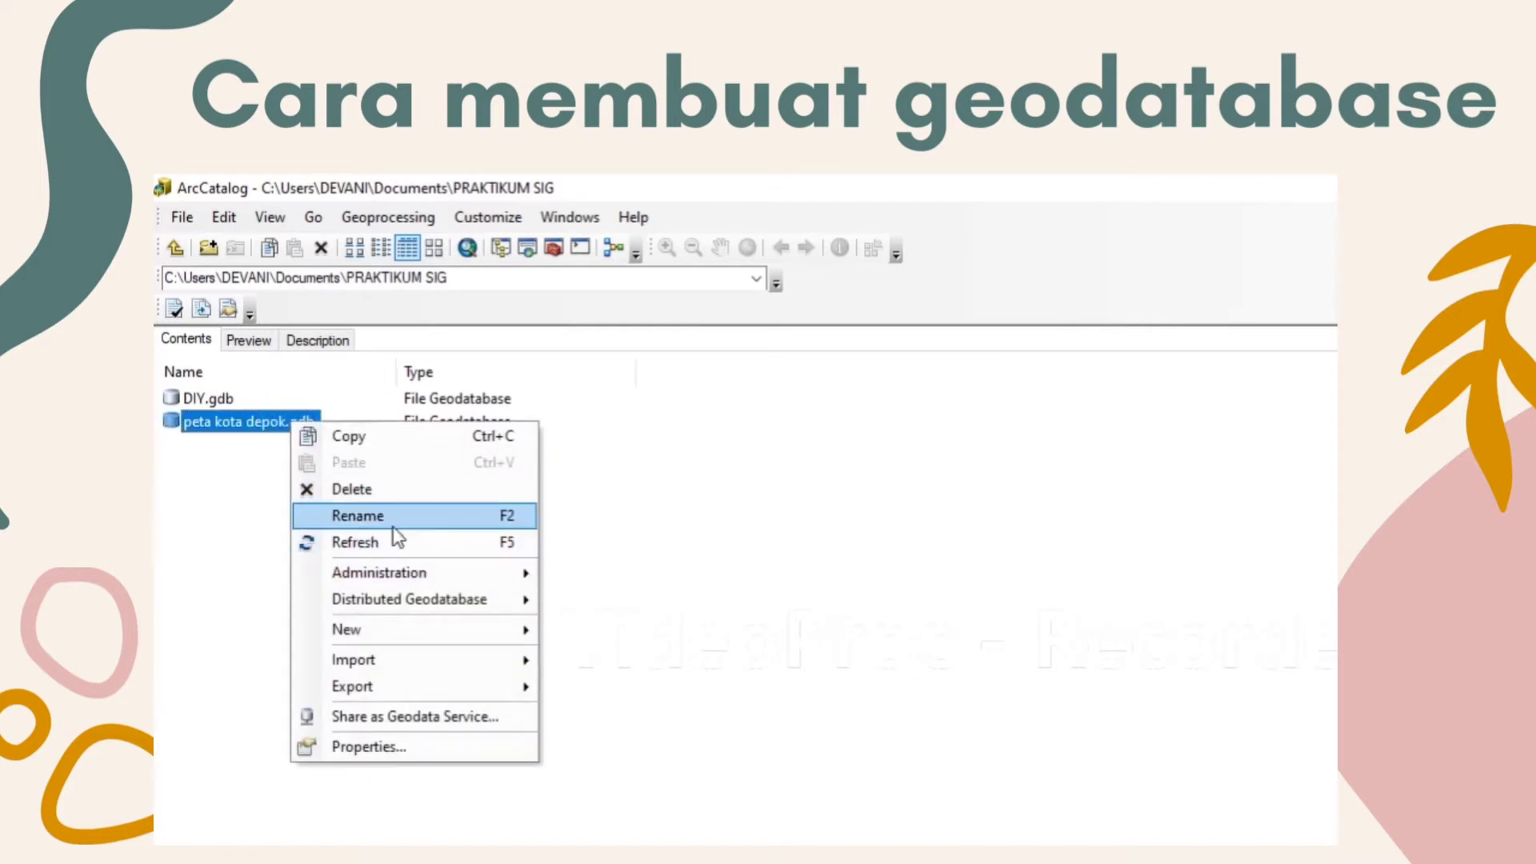
{"action": "mouse_move", "coordinate": [386, 634]}
{"action": "left_click", "coordinate": [591, 636]}
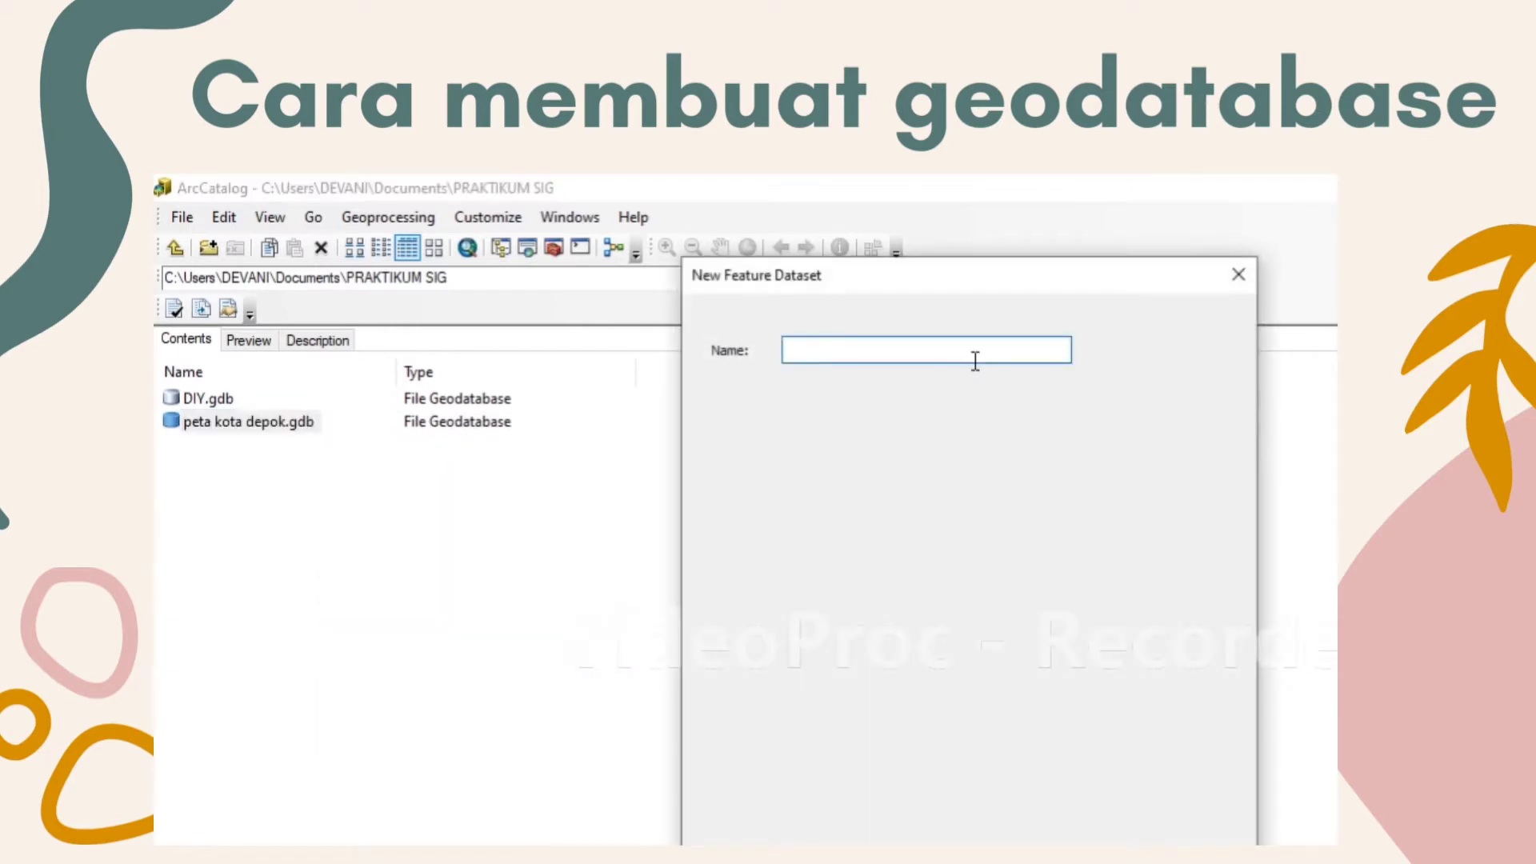
{"action": "type", "text": "tera"}
{"action": "key", "text": "BackSpace"}
{"action": "key", "text": "BackSpace"}
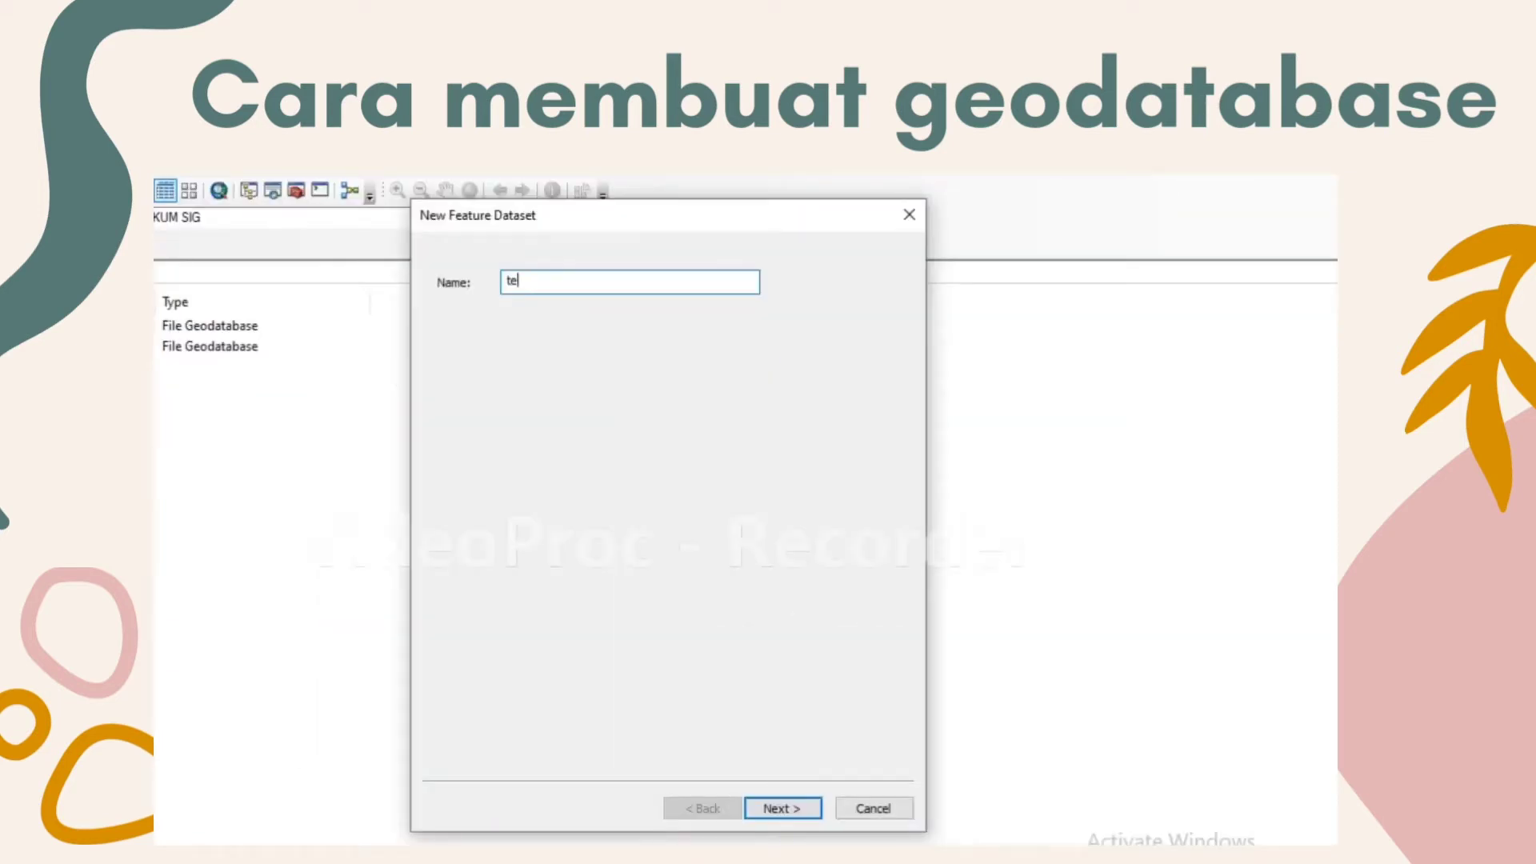
{"action": "type", "text": "matik"}
{"action": "left_click", "coordinate": [785, 803]}
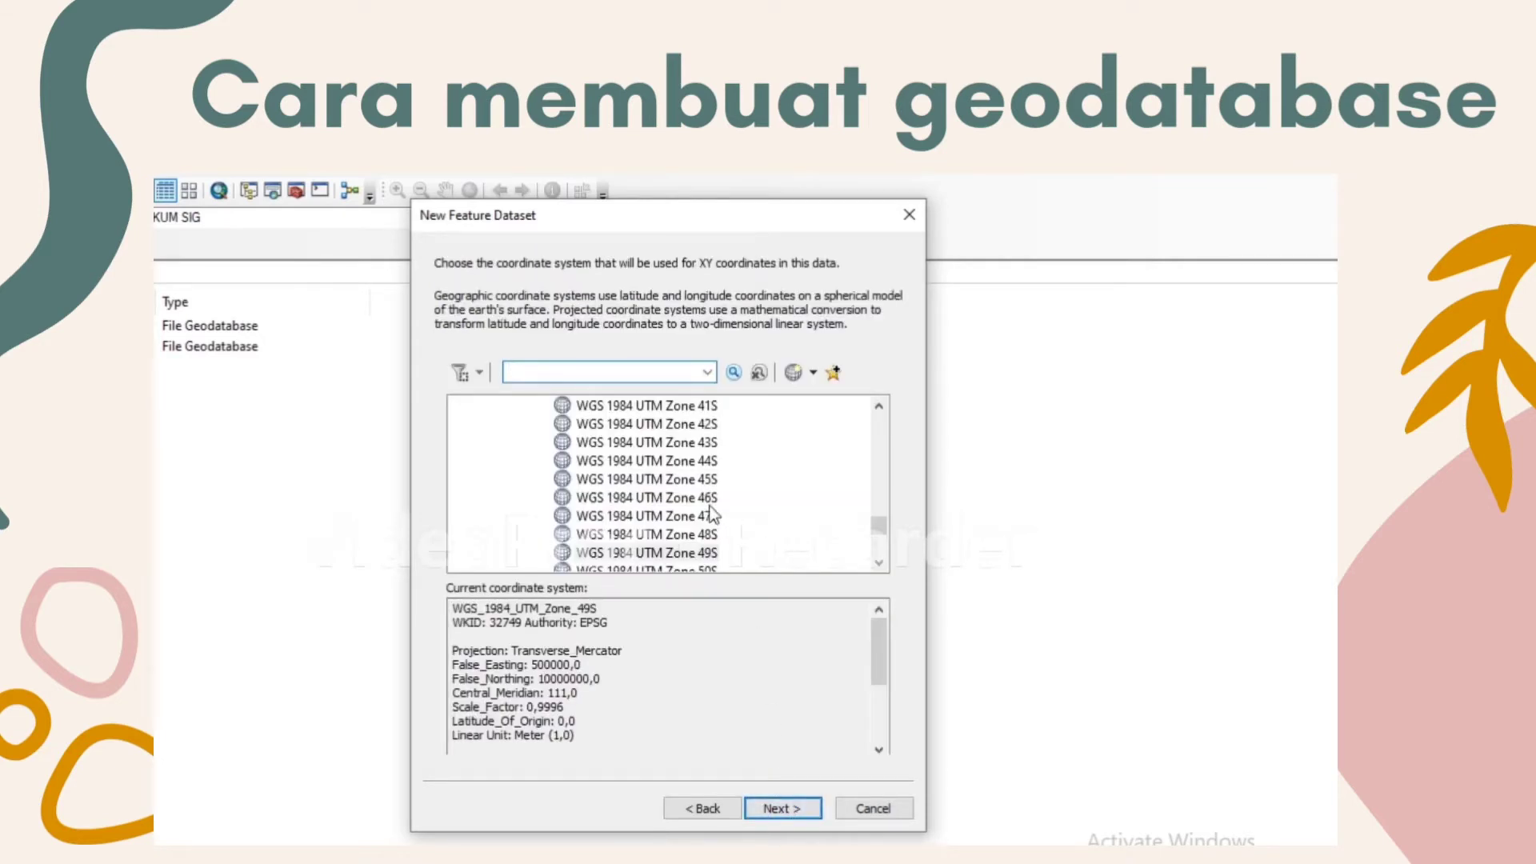
Step: Give the tematik dataset the WGS 1984 UTM Zone 49S system and complete it without a vertical coordinate system, keeping default tolerances
{"action": "left_click", "coordinate": [683, 553]}
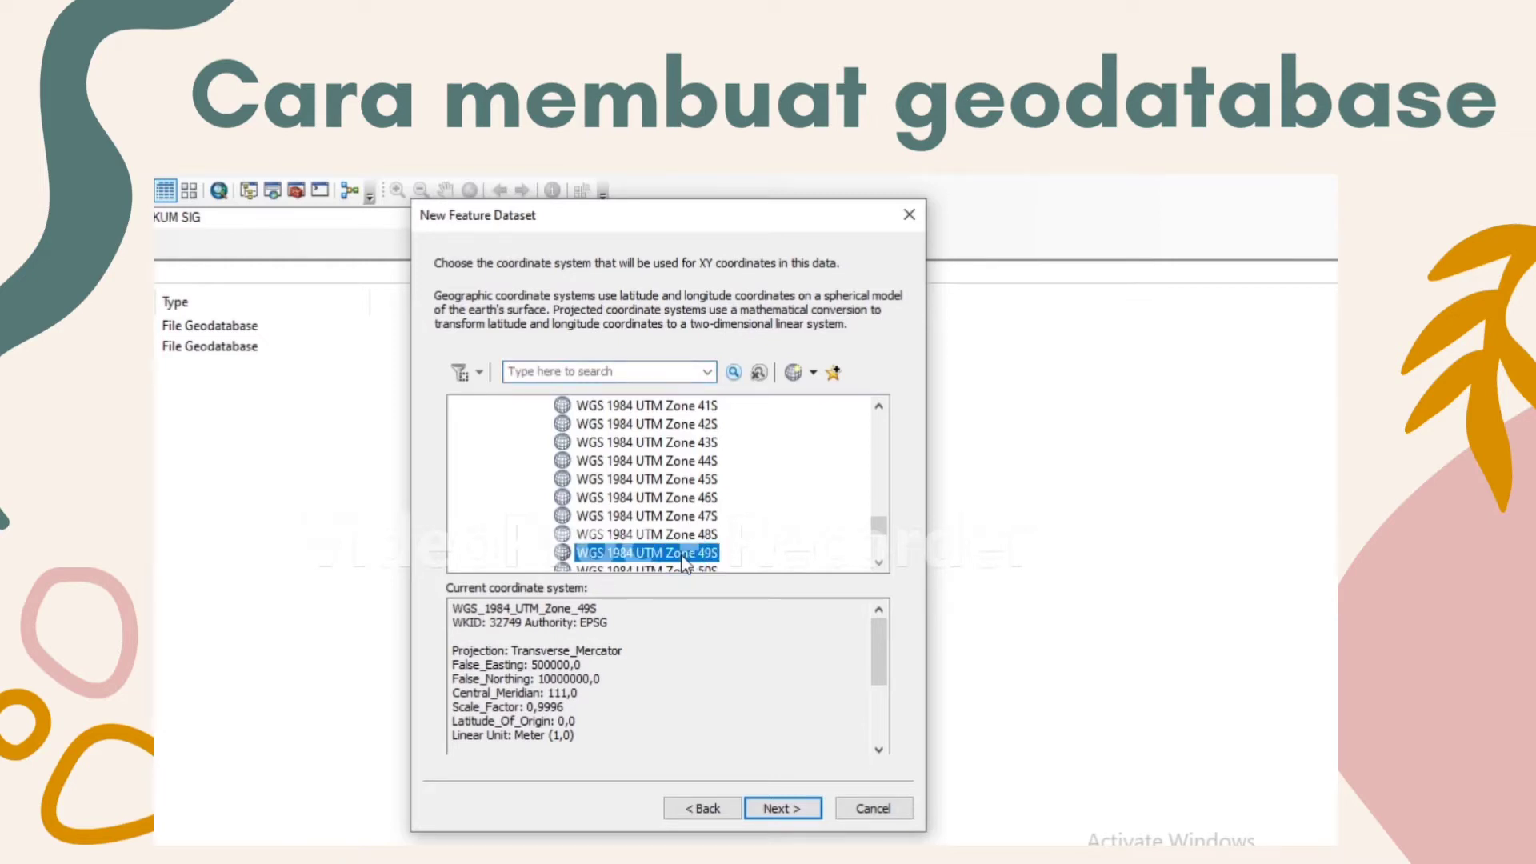
{"action": "left_click", "coordinate": [794, 809]}
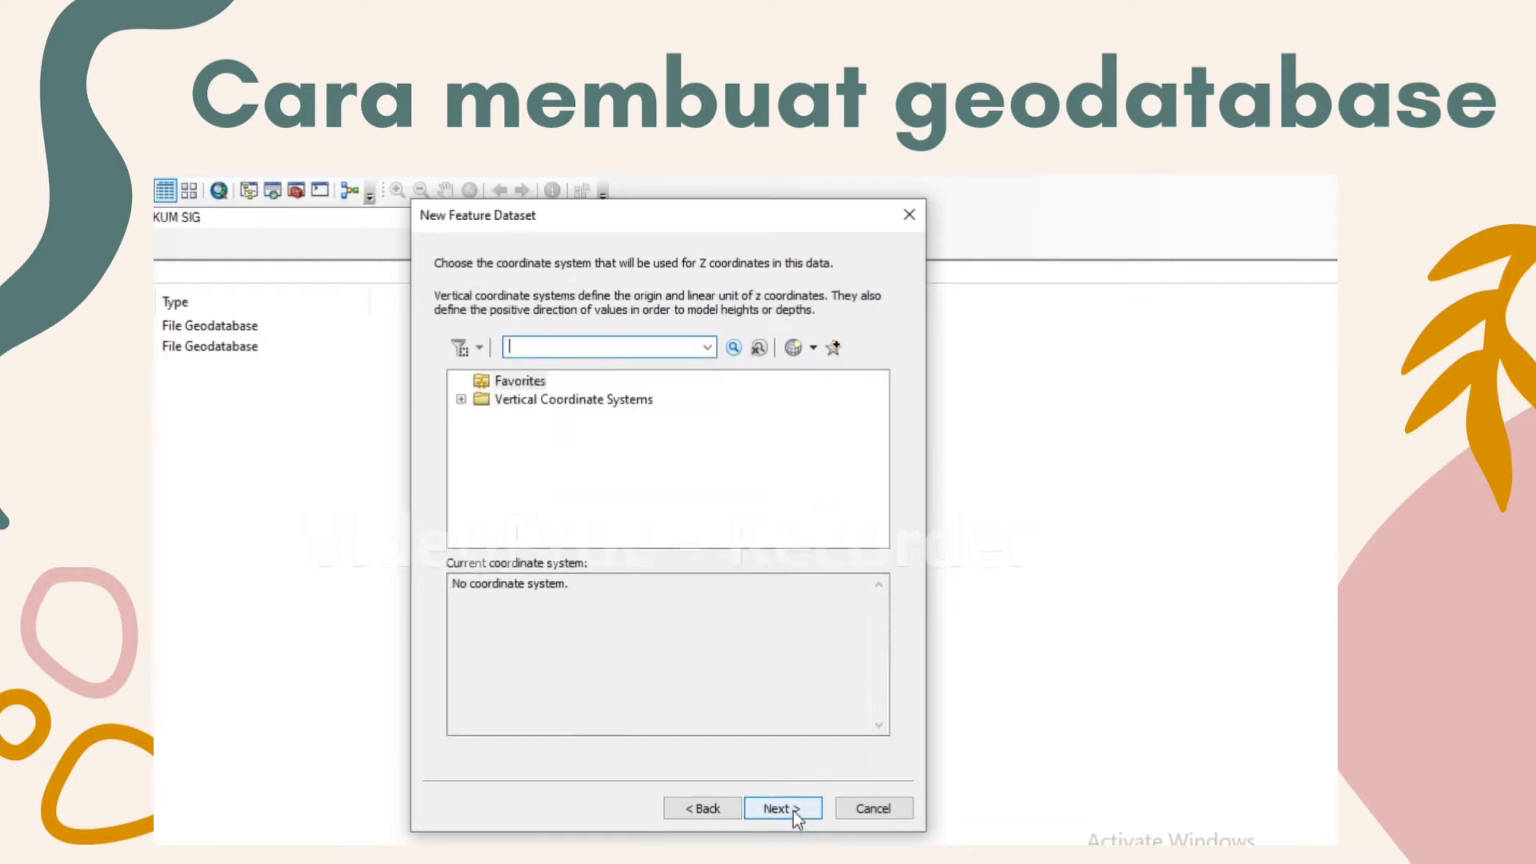
{"action": "left_click", "coordinate": [794, 809]}
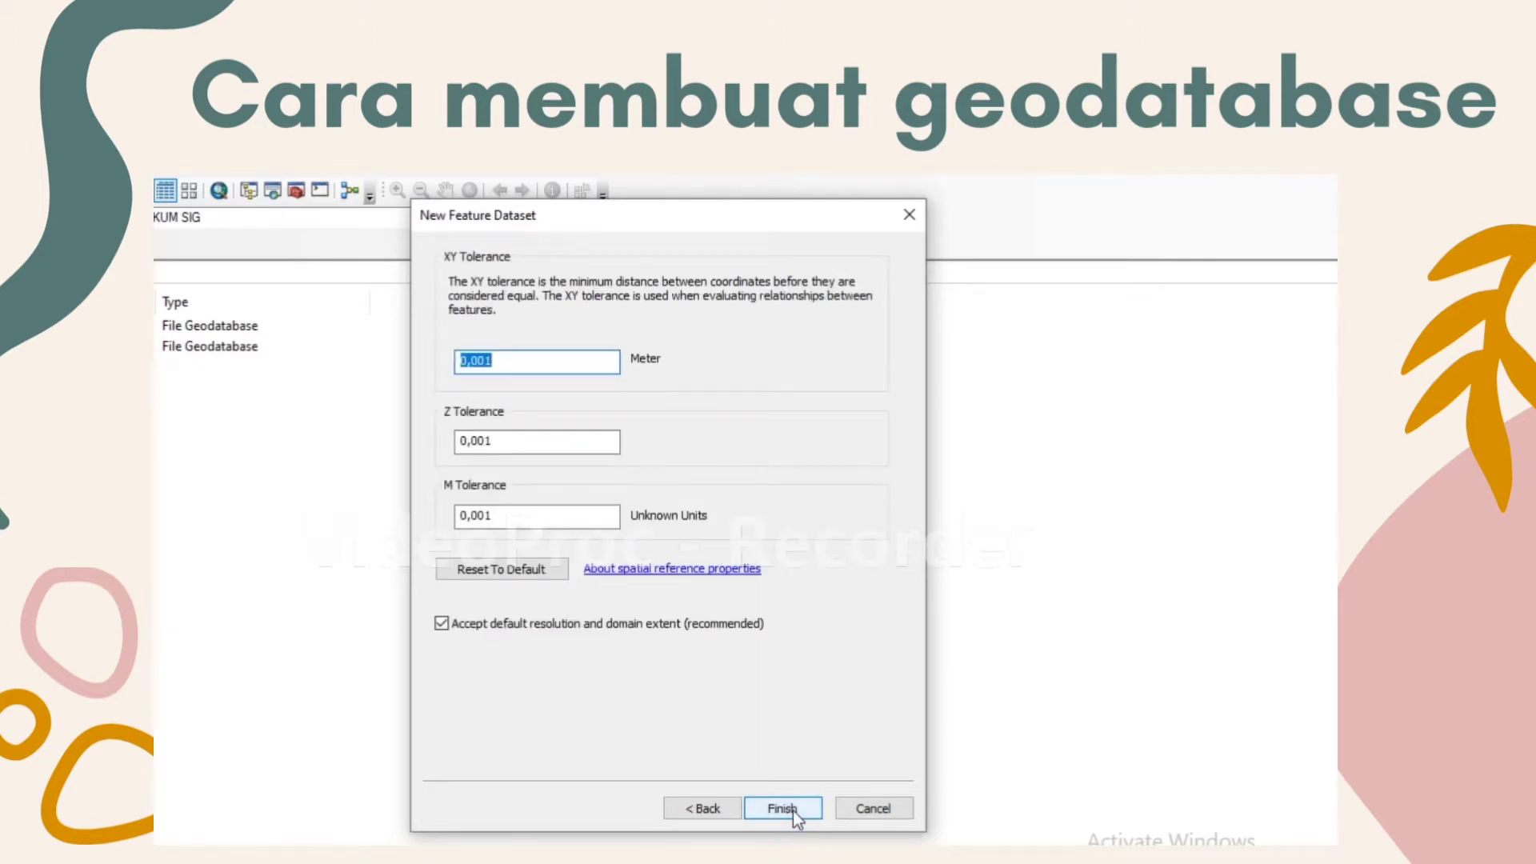
{"action": "left_click", "coordinate": [781, 808]}
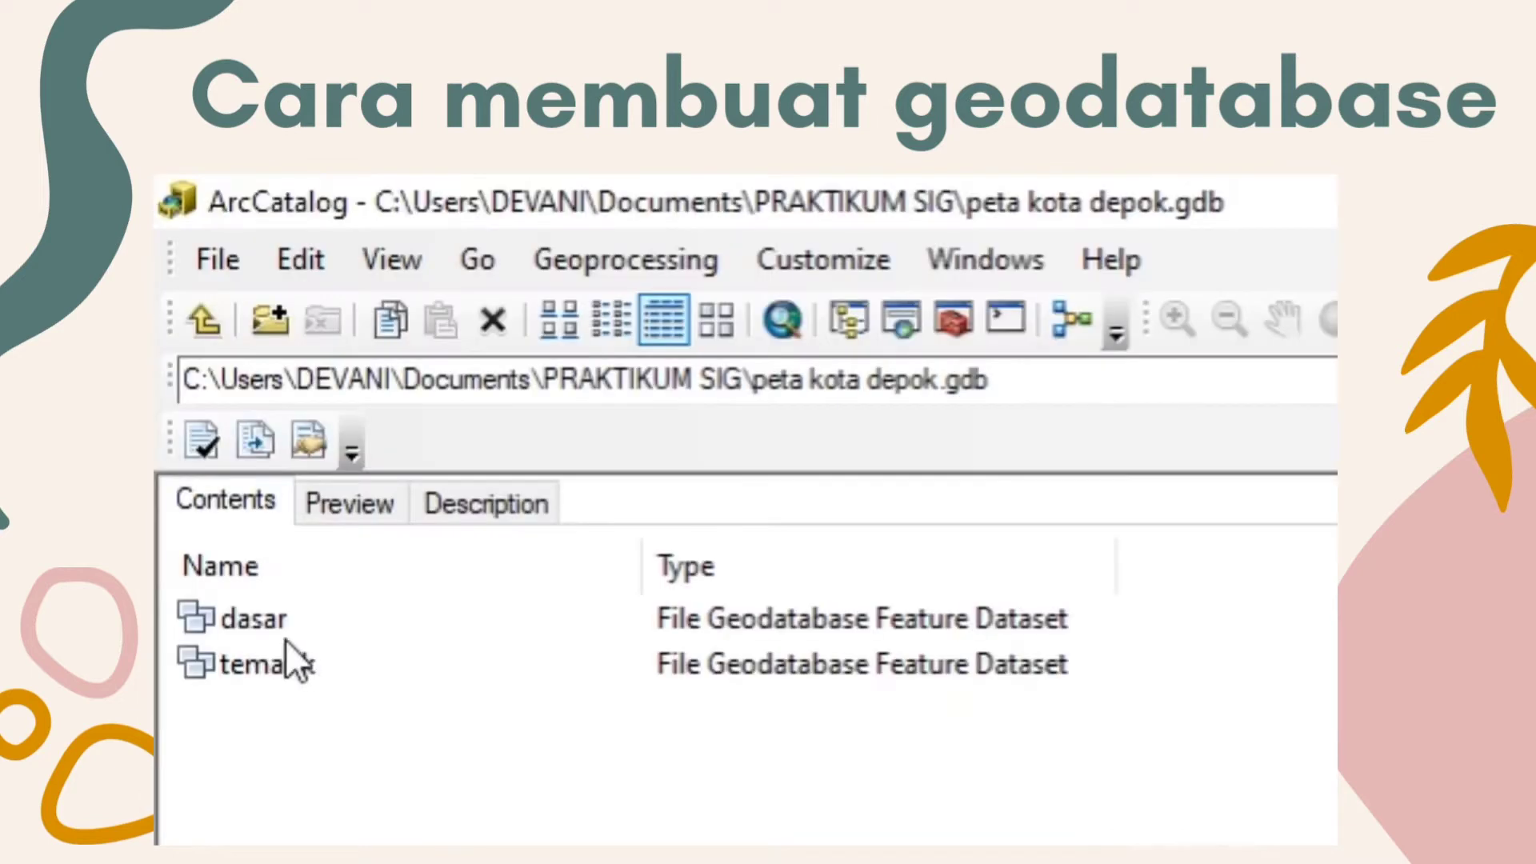
Step: Start a new feature class named "peta_ibu_kota_depok" in the dasar feature dataset
{"action": "left_click", "coordinate": [261, 627]}
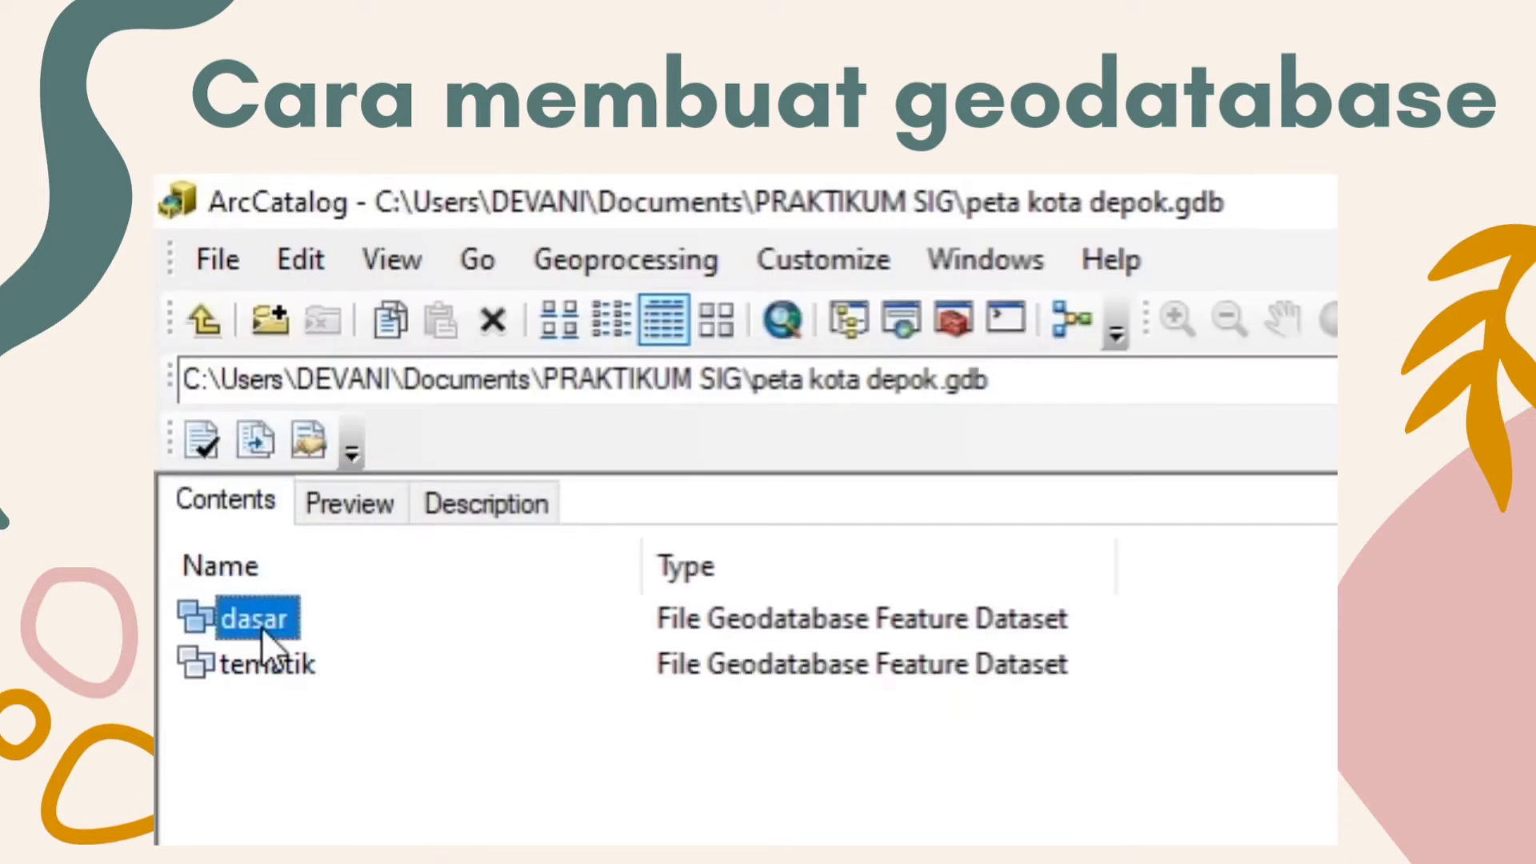
{"action": "right_click", "coordinate": [261, 627]}
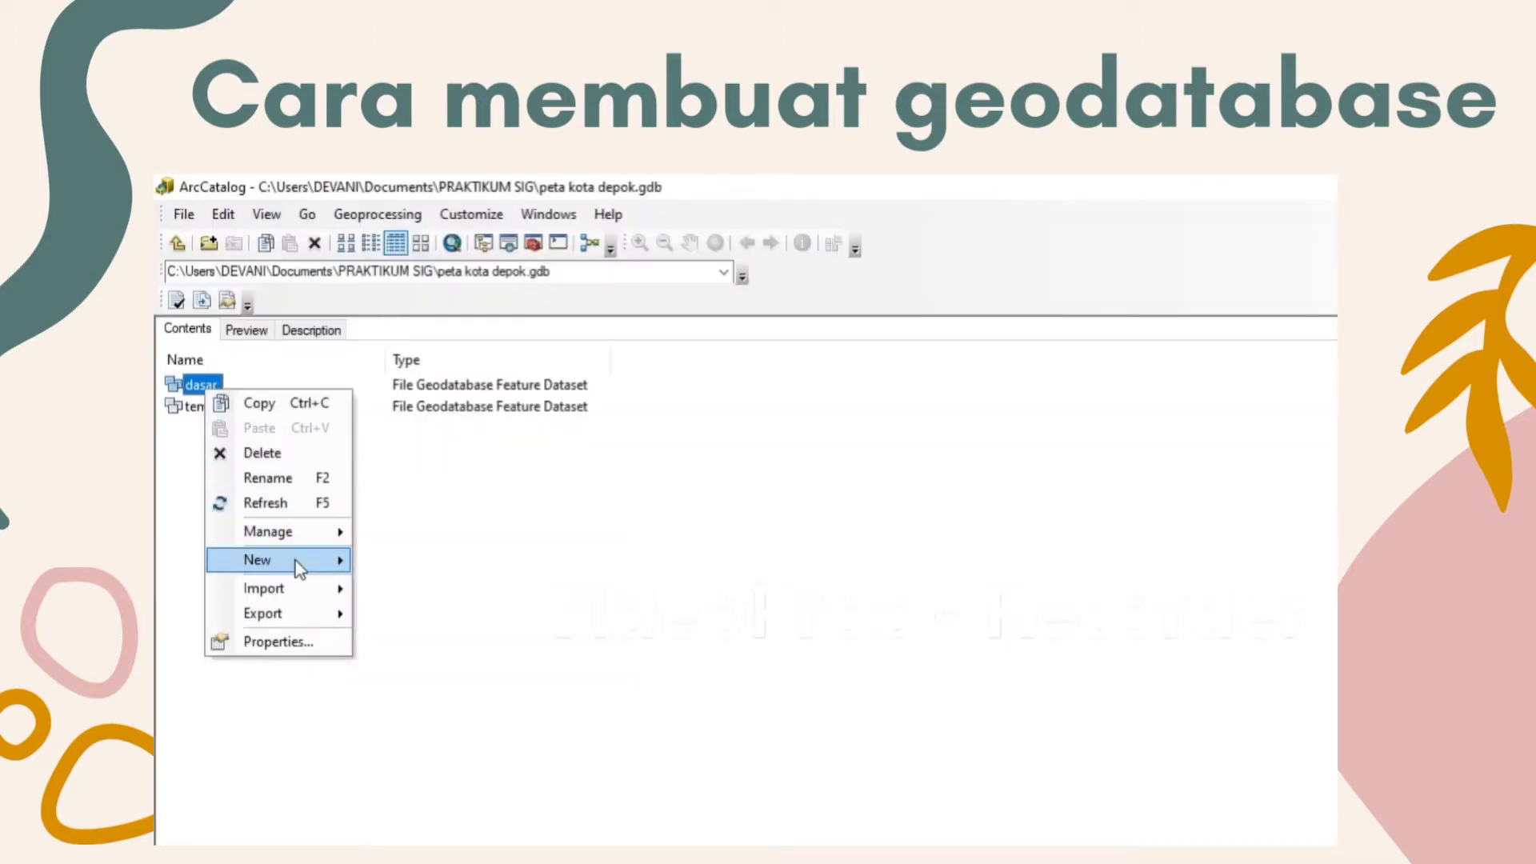
{"action": "mouse_move", "coordinate": [300, 568]}
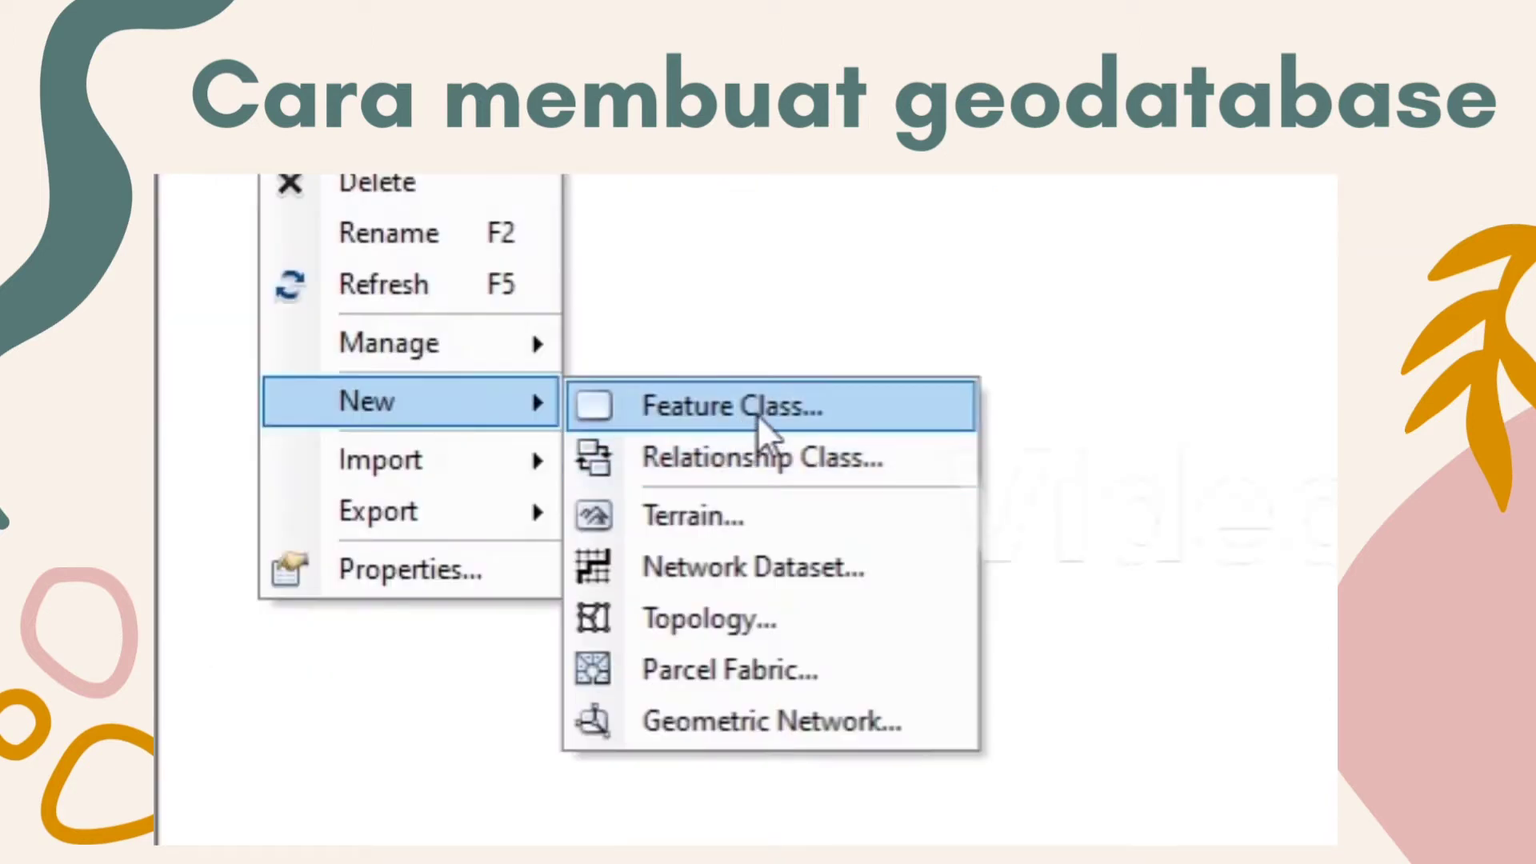
{"action": "left_click", "coordinate": [760, 424]}
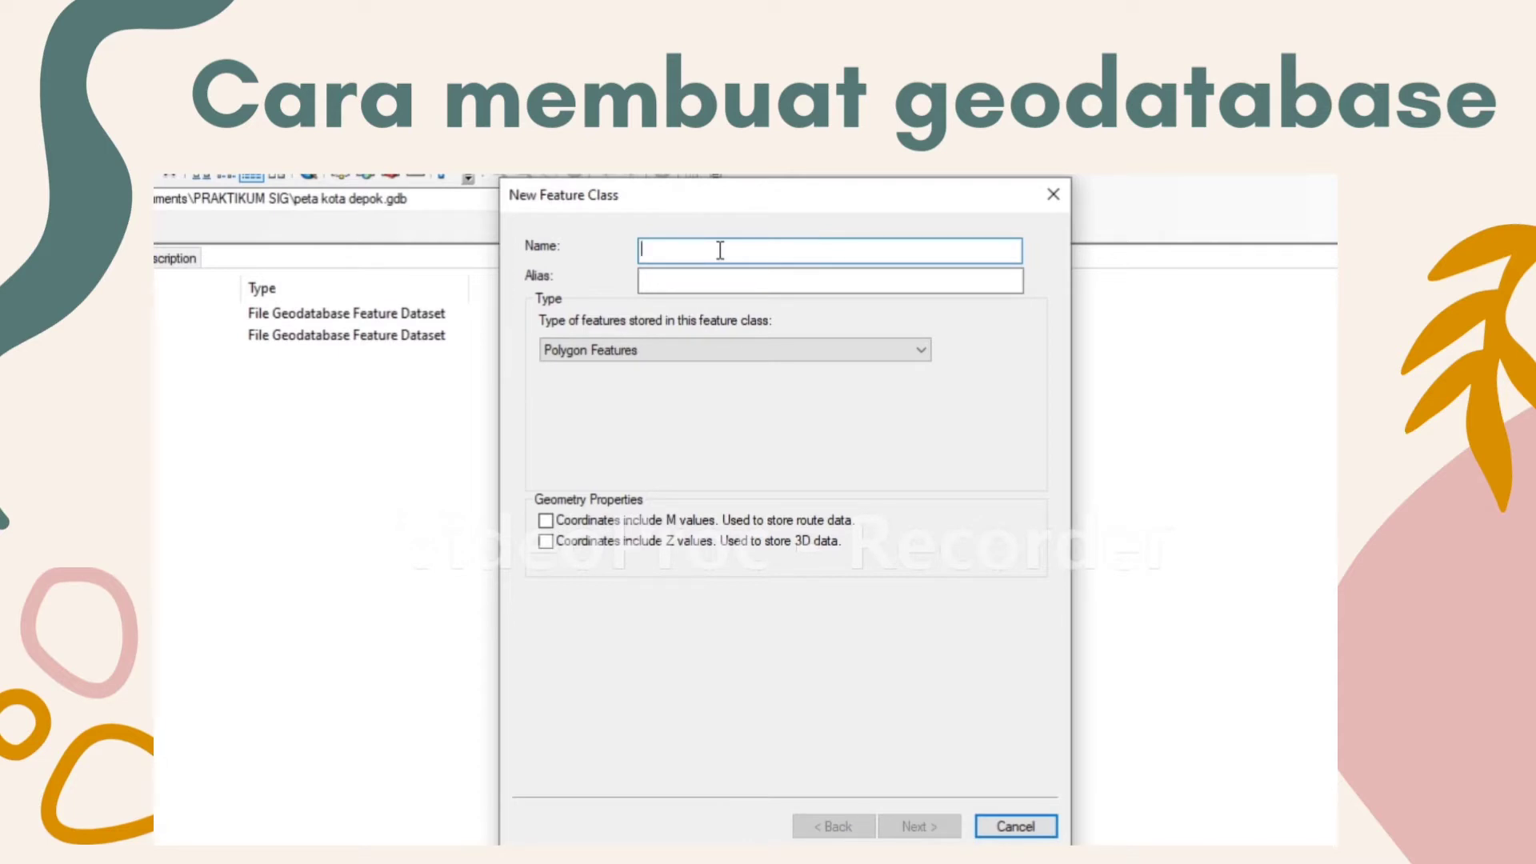
{"action": "type", "text": "peta"}
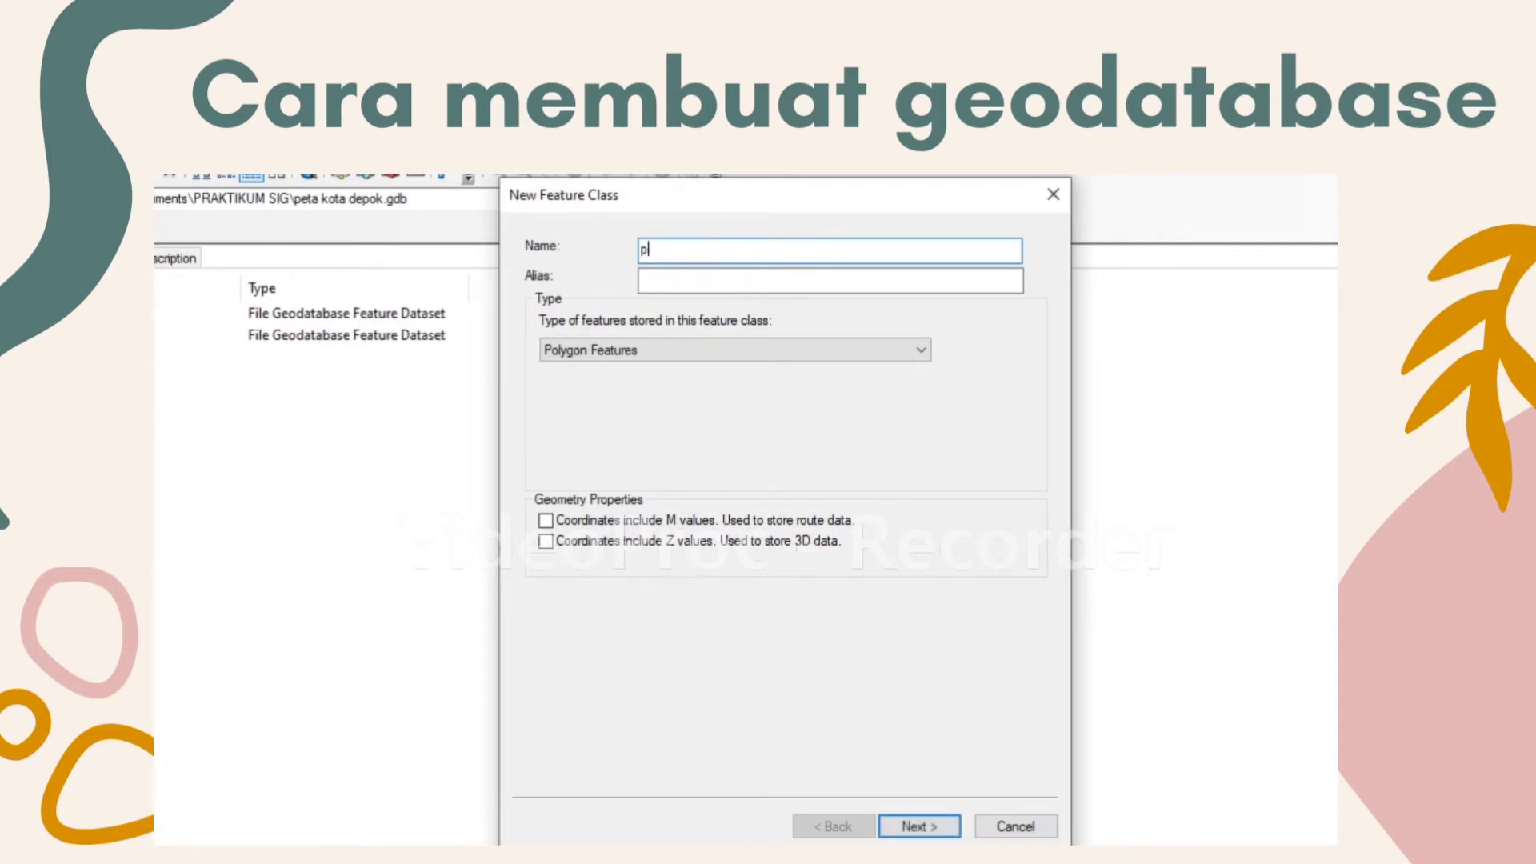
{"action": "type", "text": "_ibu"}
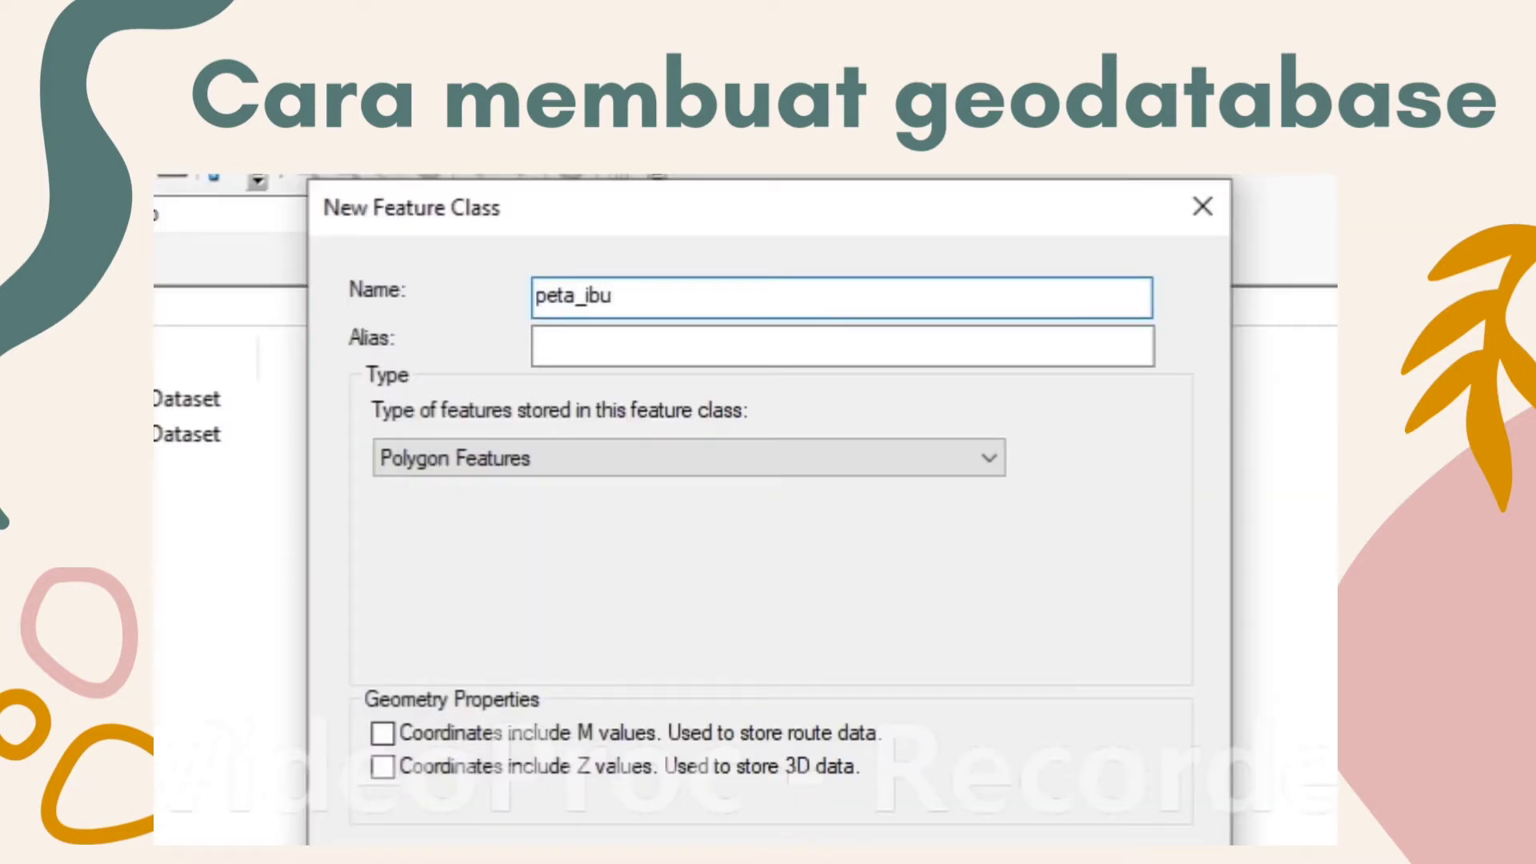
{"action": "type", "text": "_kota_depok"}
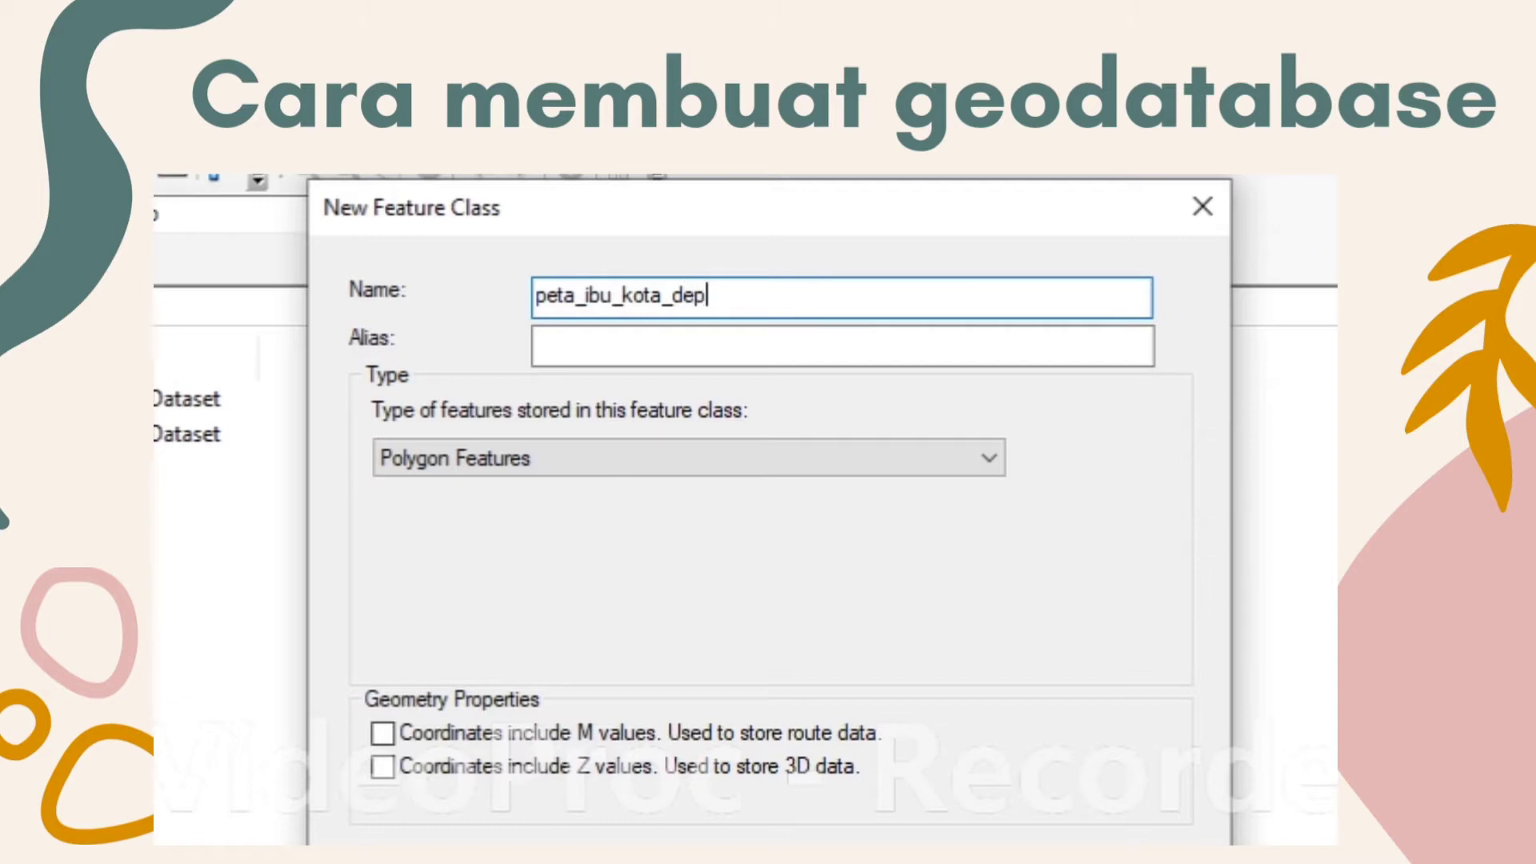
Step: Give the peta_ibu_kota_depok feature class the alias "nama kabupaten" and set its type to Point Features
{"action": "left_click", "coordinate": [622, 344]}
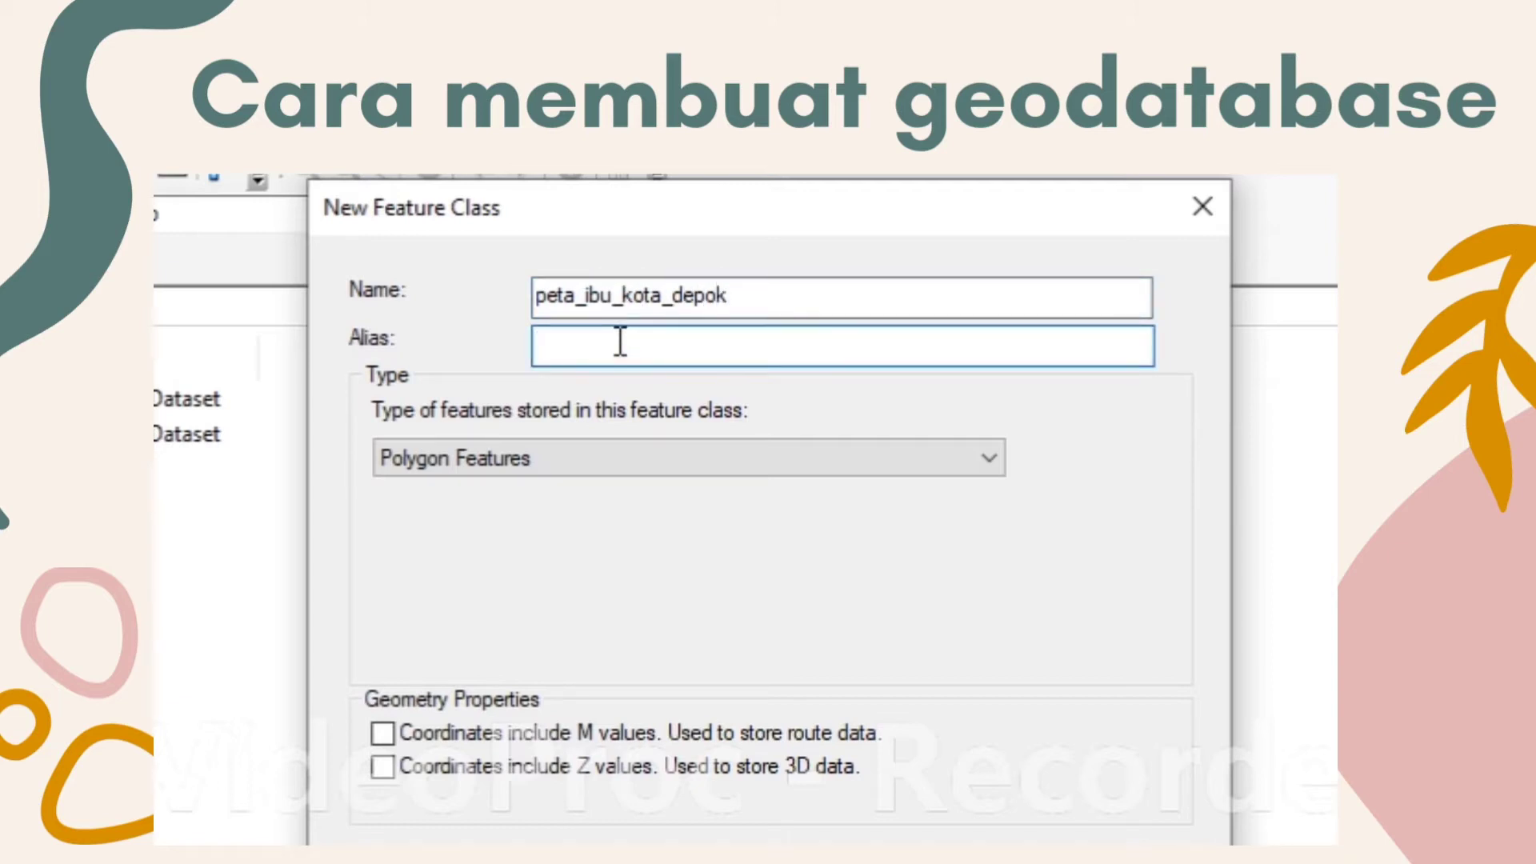
{"action": "type", "text": "nama kabupaten"}
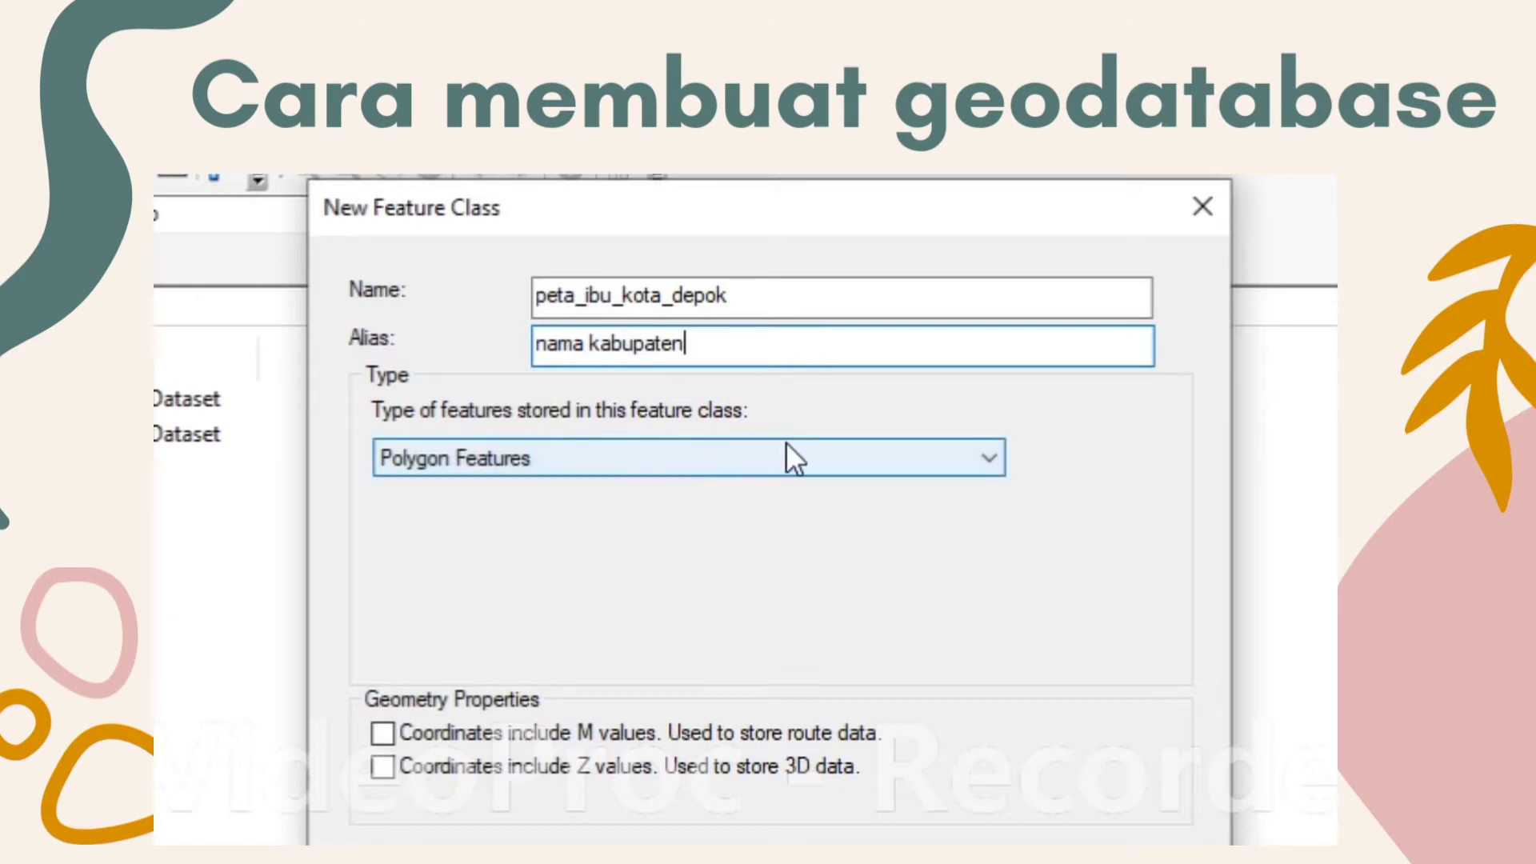
{"action": "left_click", "coordinate": [990, 461]}
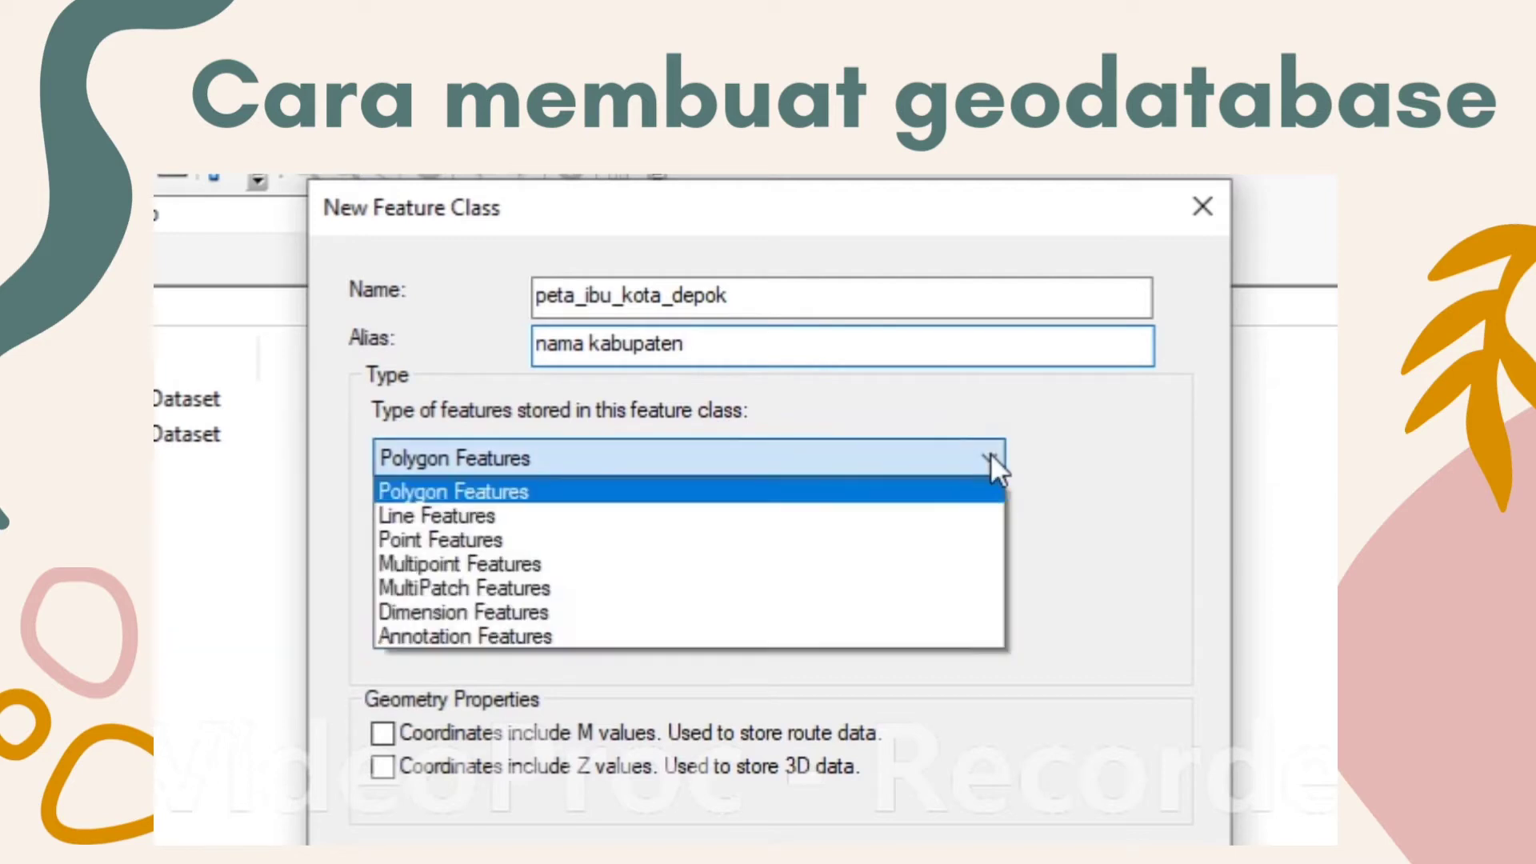
{"action": "left_click", "coordinate": [819, 539]}
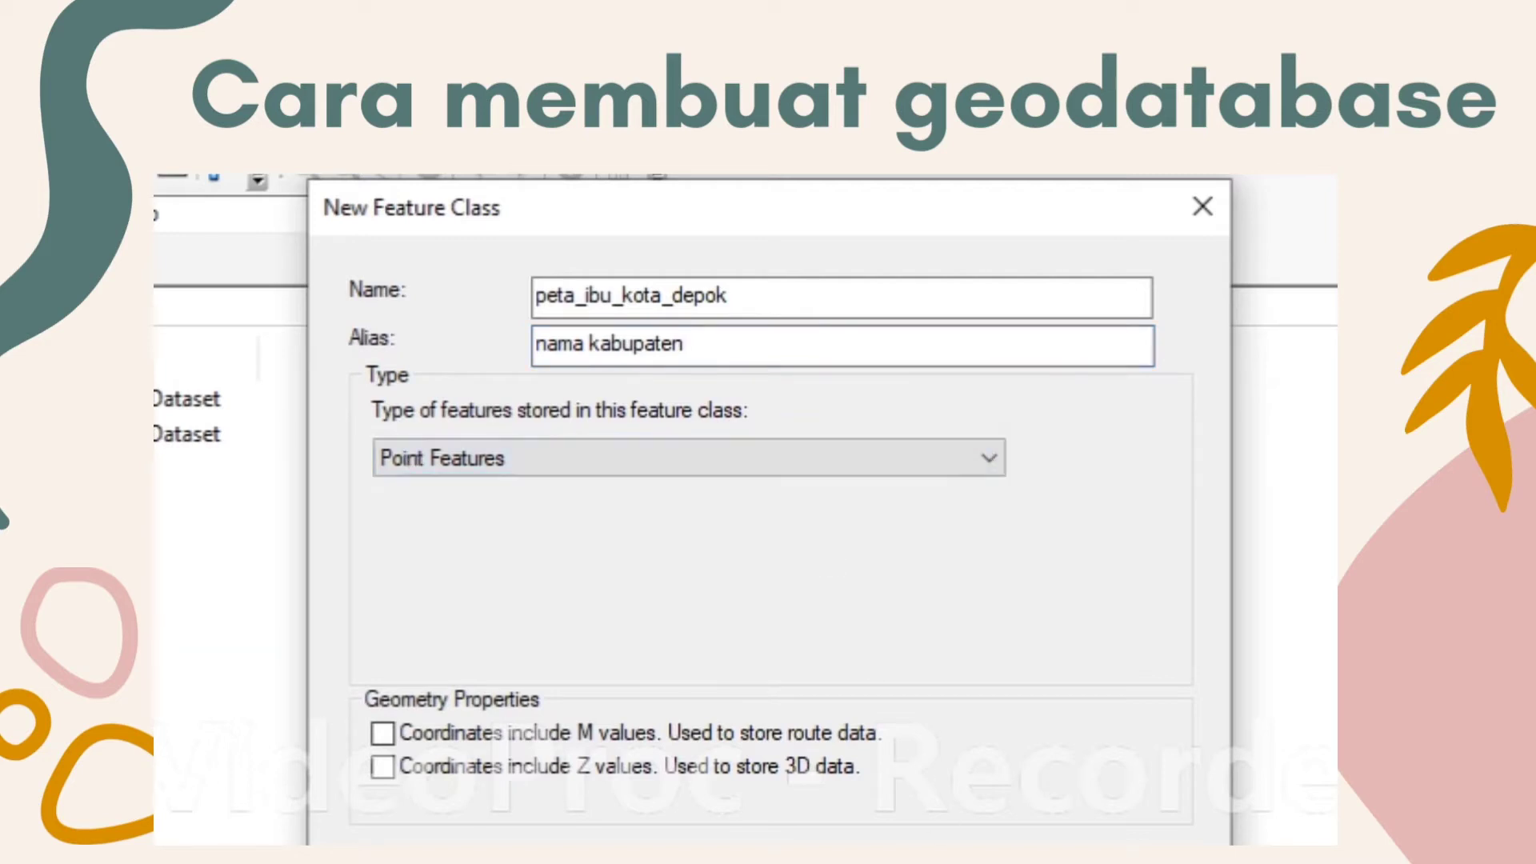
Step: Keep the default storage configuration, add a Text field named "kabupaten", and finish the point feature class
{"action": "left_click", "coordinate": [859, 804]}
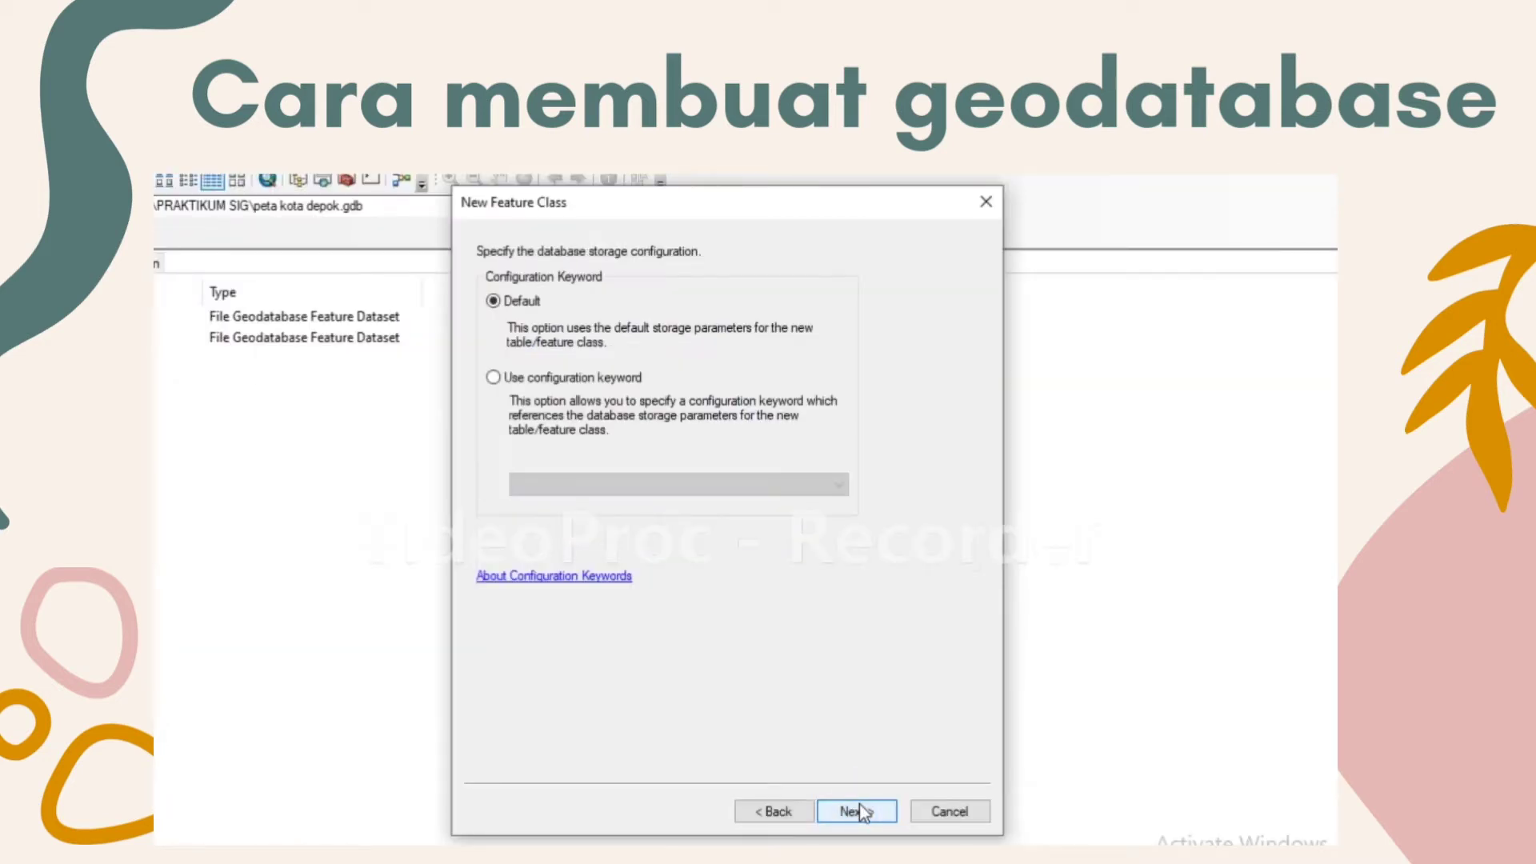
{"action": "left_click", "coordinate": [859, 804]}
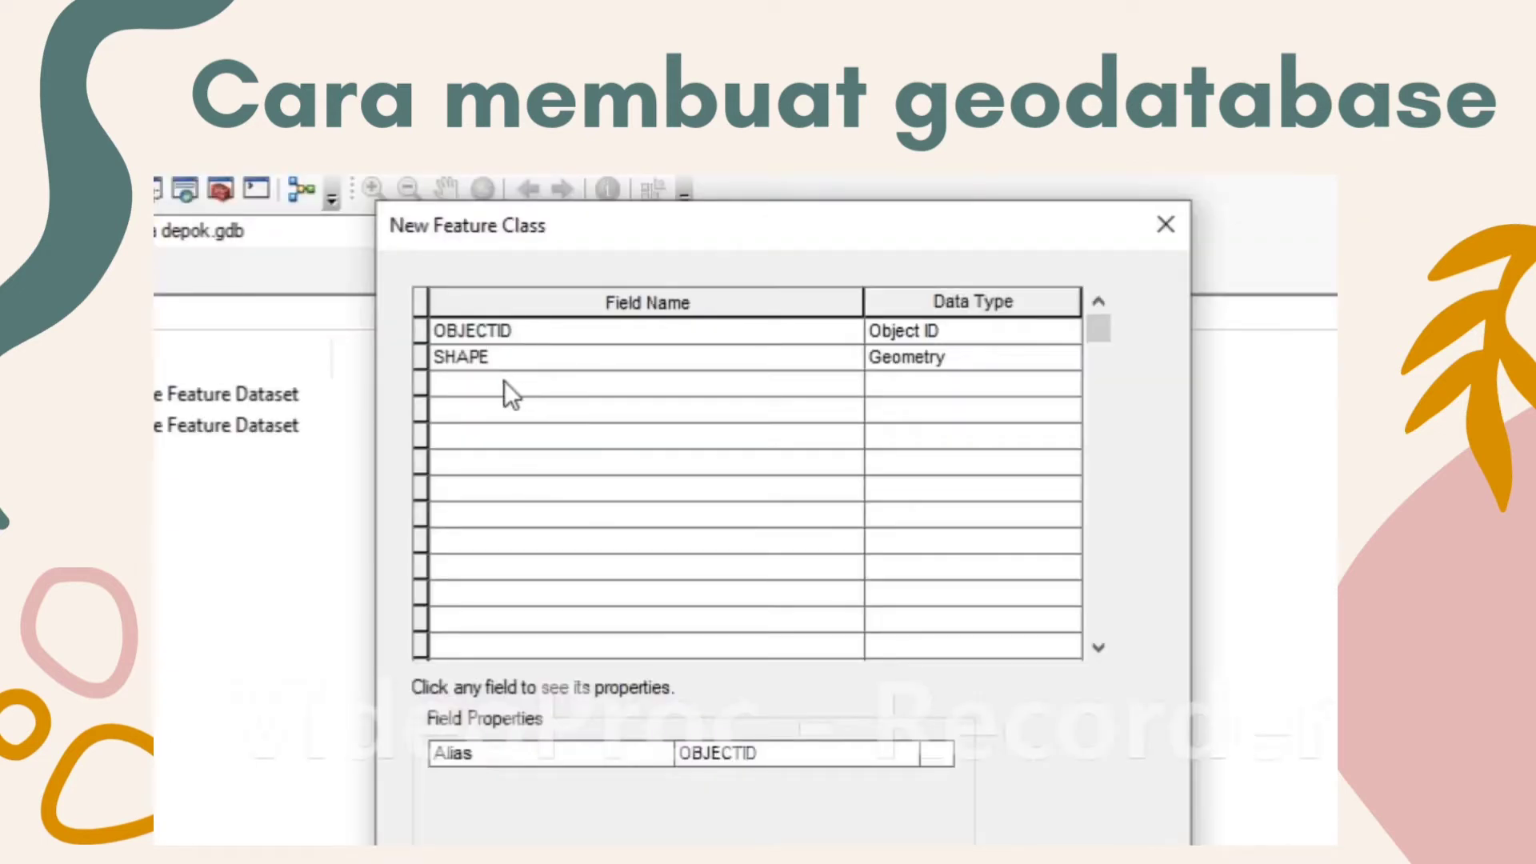
{"action": "left_click", "coordinate": [504, 382]}
{"action": "type", "text": "k"}
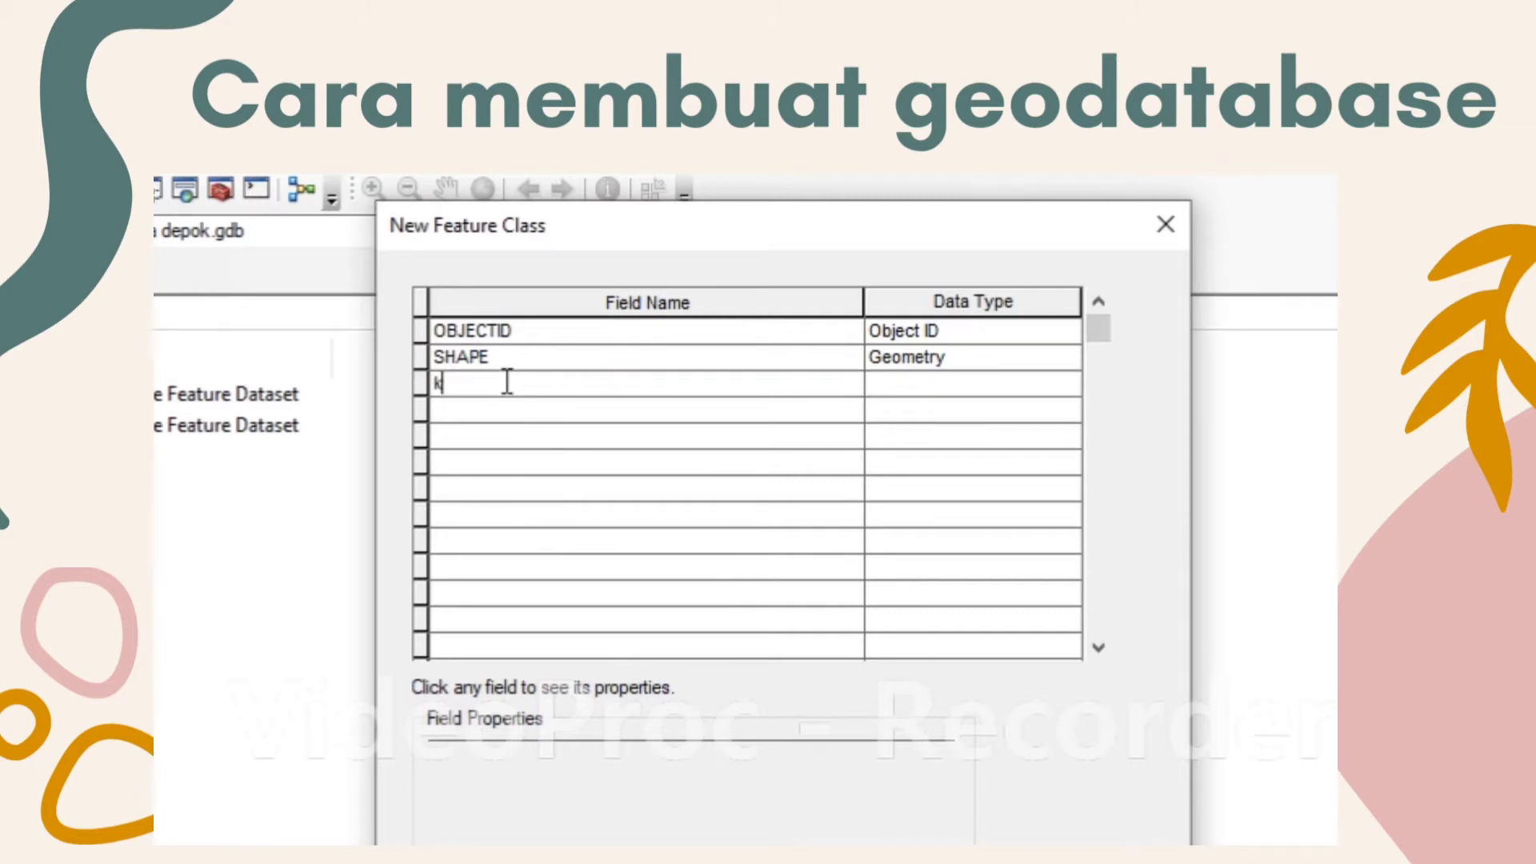
{"action": "type", "text": "abupaten"}
{"action": "left_click", "coordinate": [942, 384]}
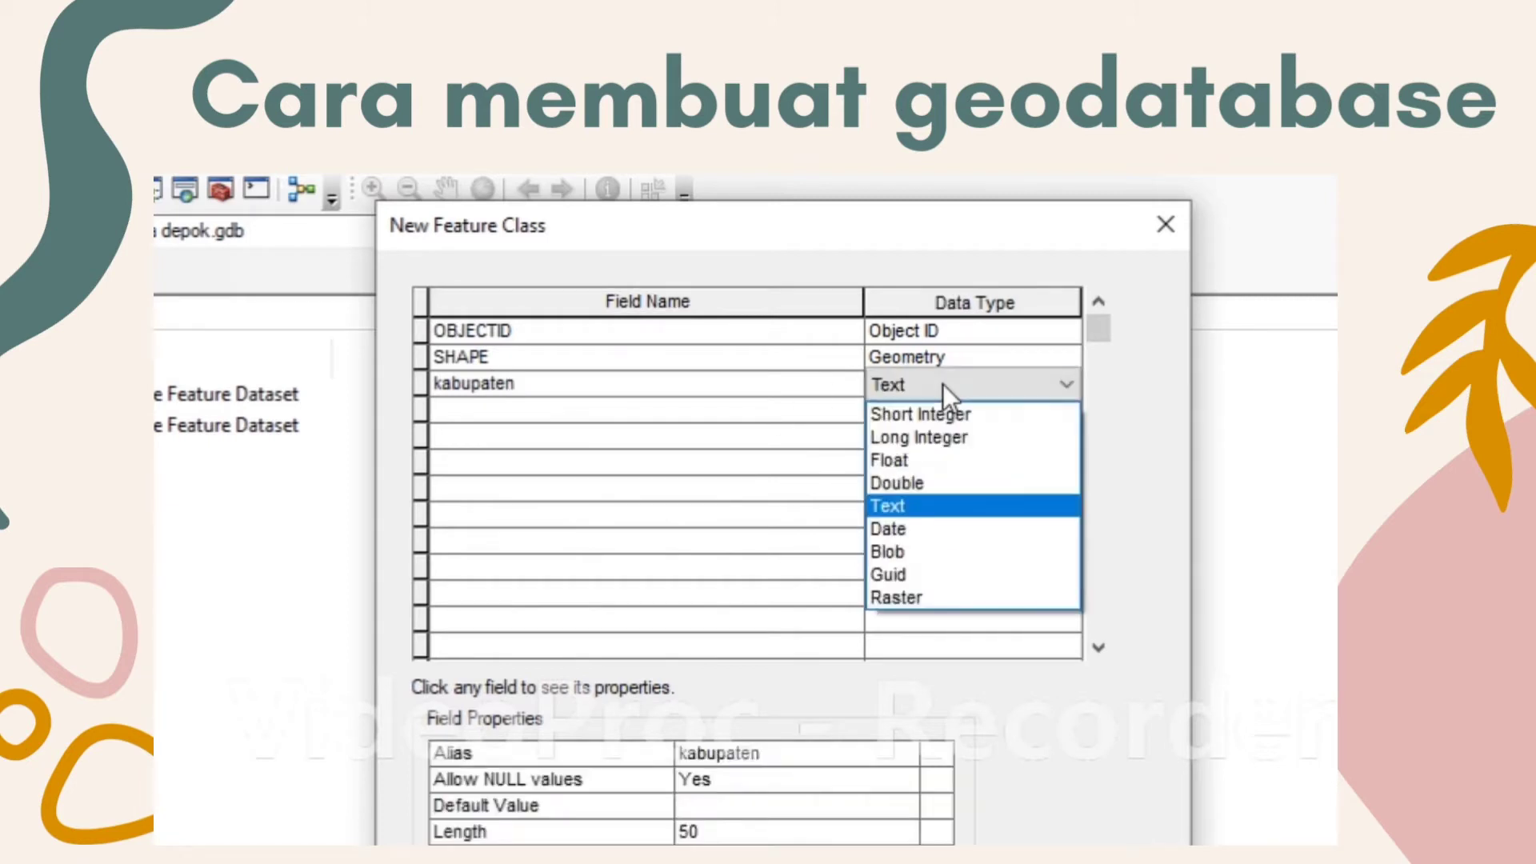
{"action": "left_click", "coordinate": [939, 505]}
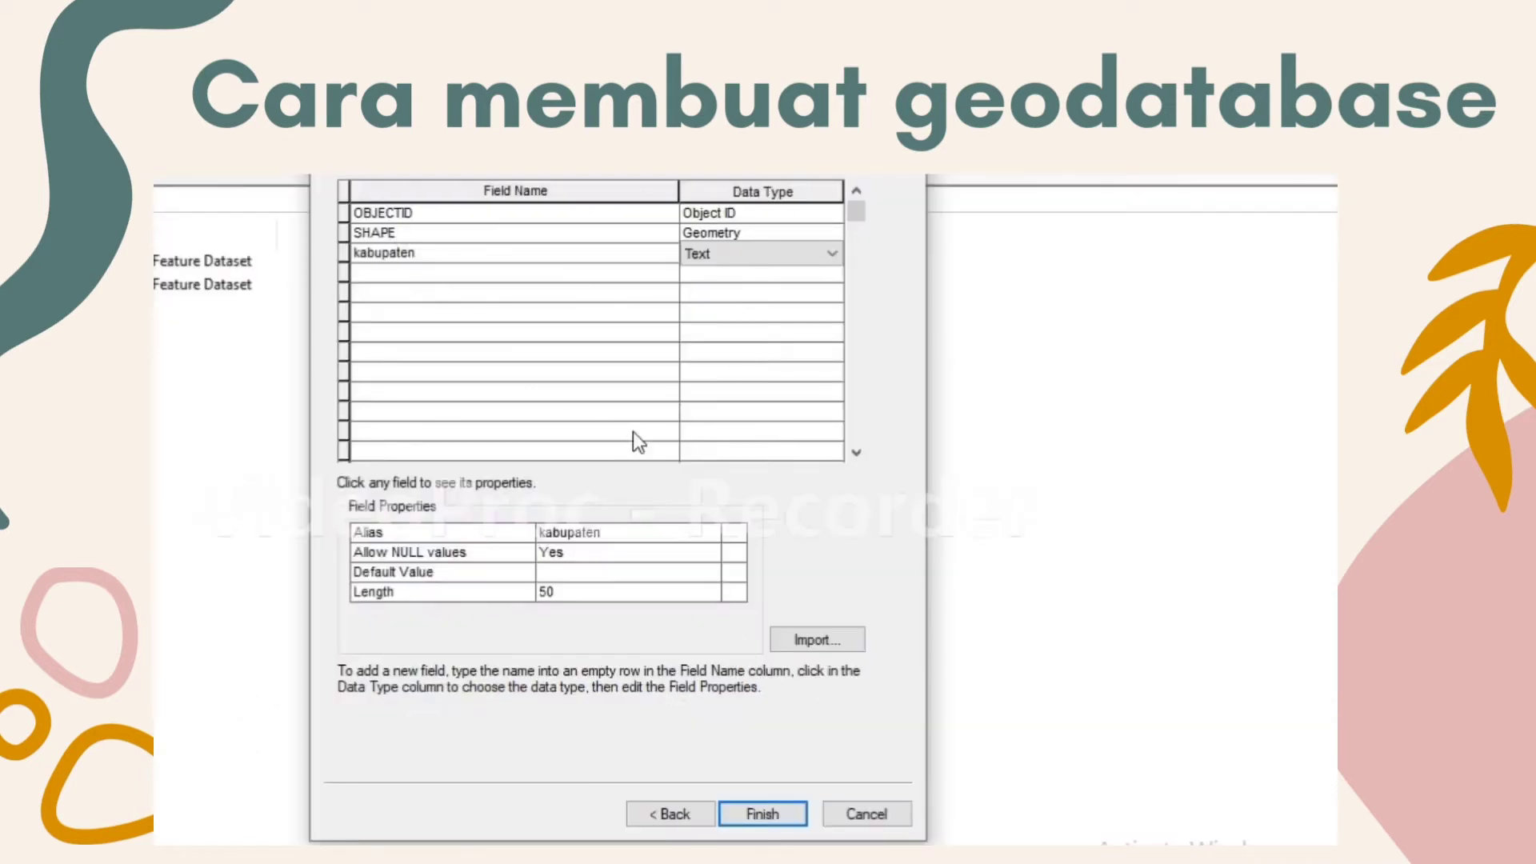
{"action": "left_click", "coordinate": [759, 810]}
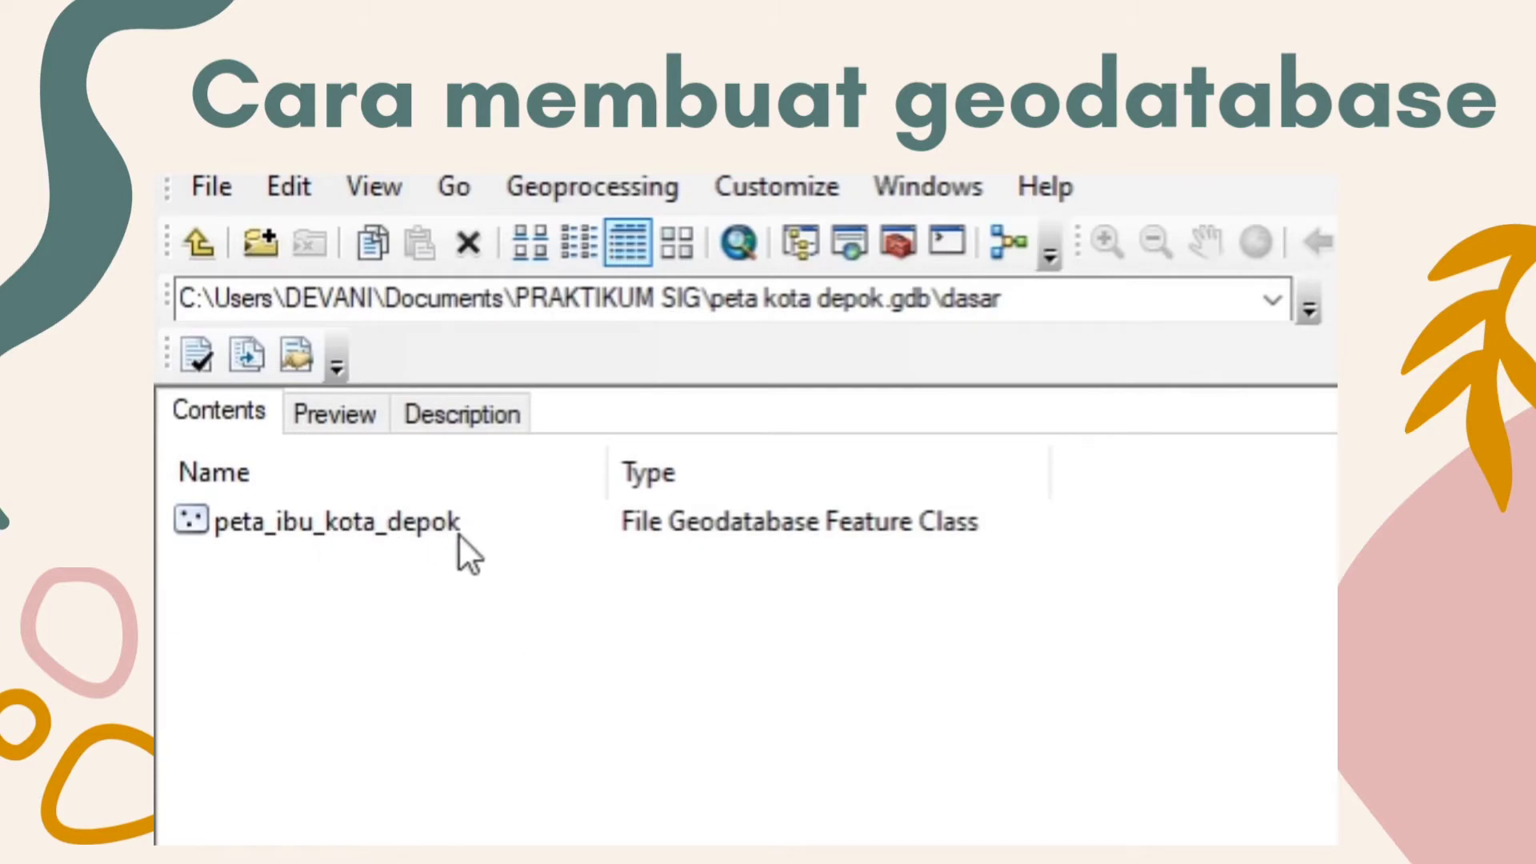
Step: Return to peta kota depok.gdb and start a Line Features class named "peta_jalan" with alias "jalan" in the dasar dataset
{"action": "left_click", "coordinate": [199, 242]}
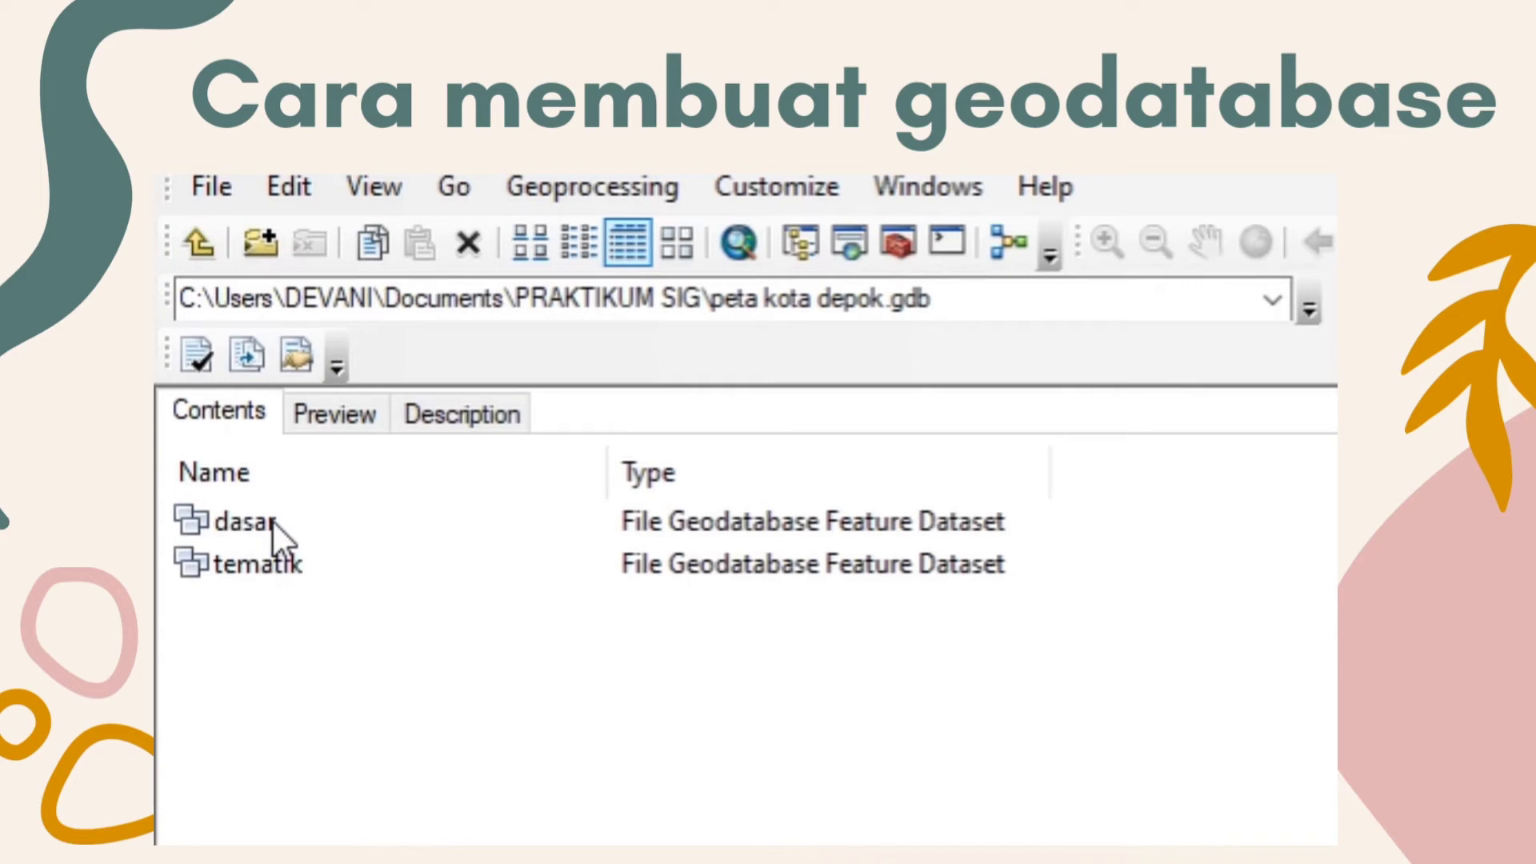
{"action": "right_click", "coordinate": [272, 519]}
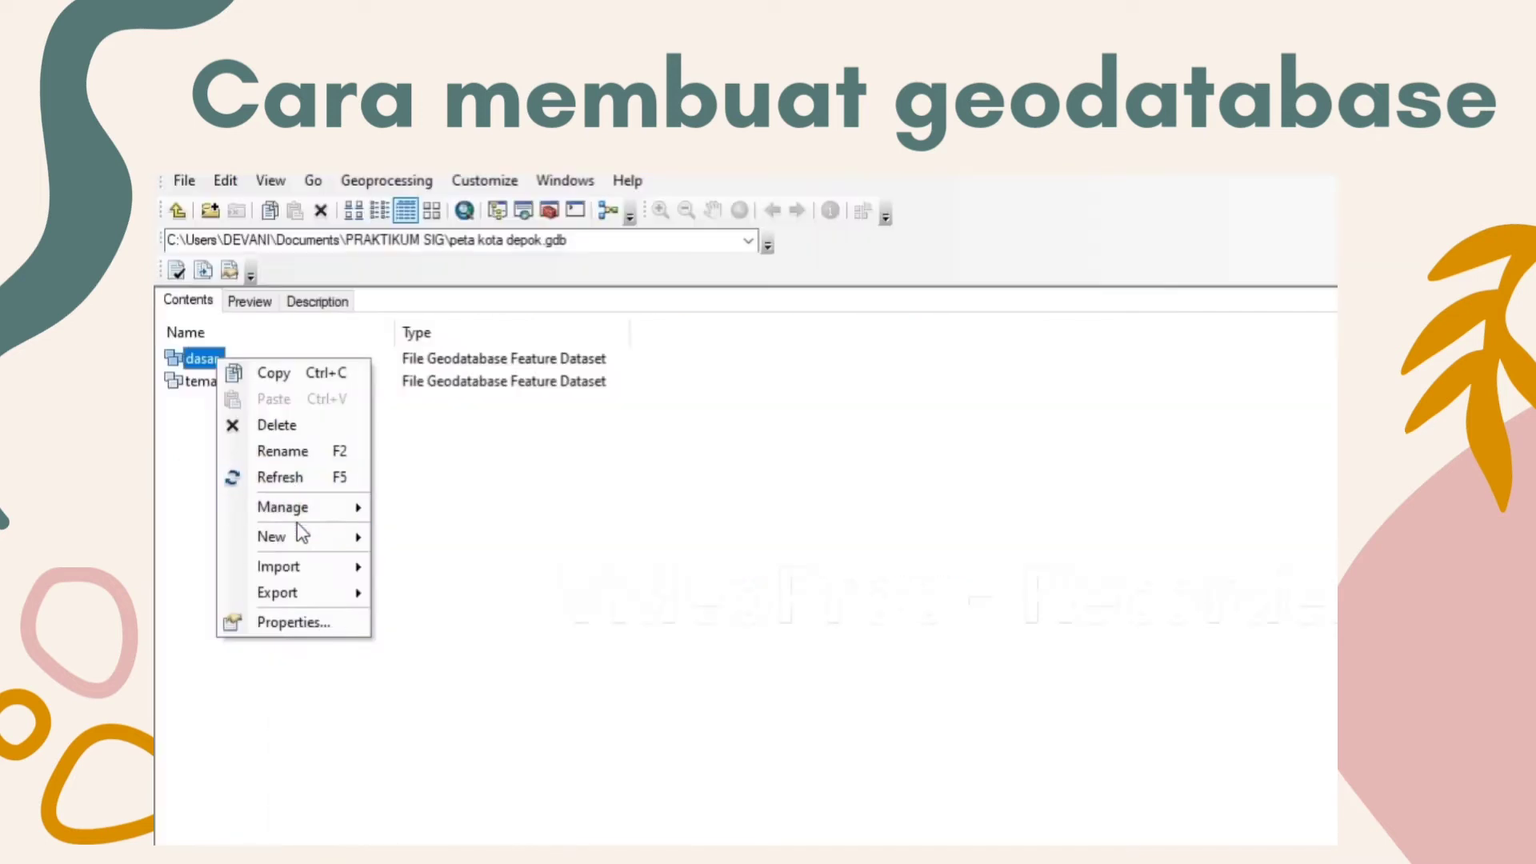
{"action": "mouse_move", "coordinate": [299, 535]}
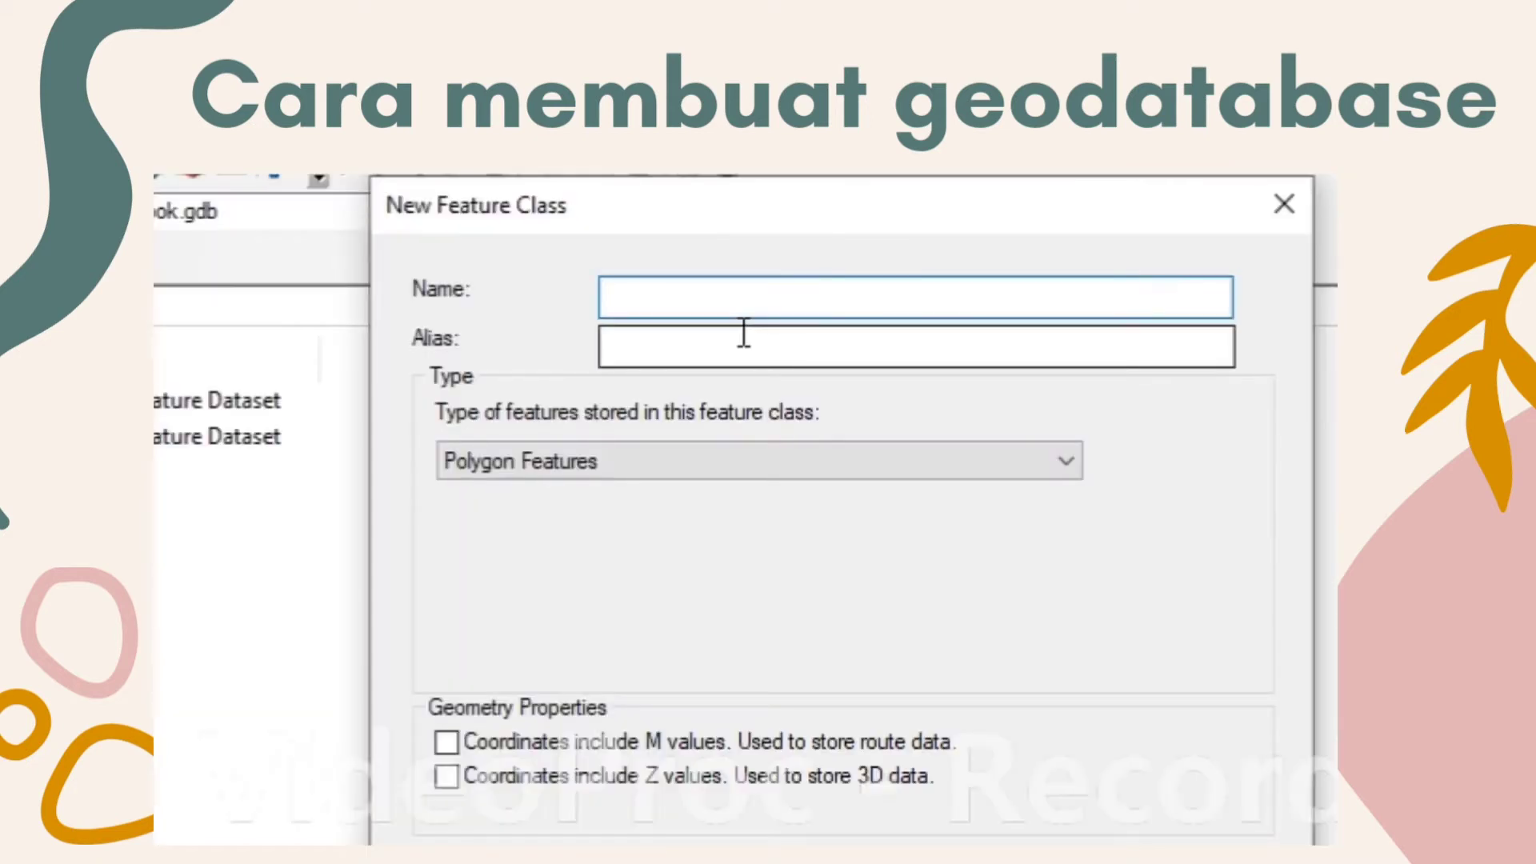
{"action": "type", "text": "peta_jalan"}
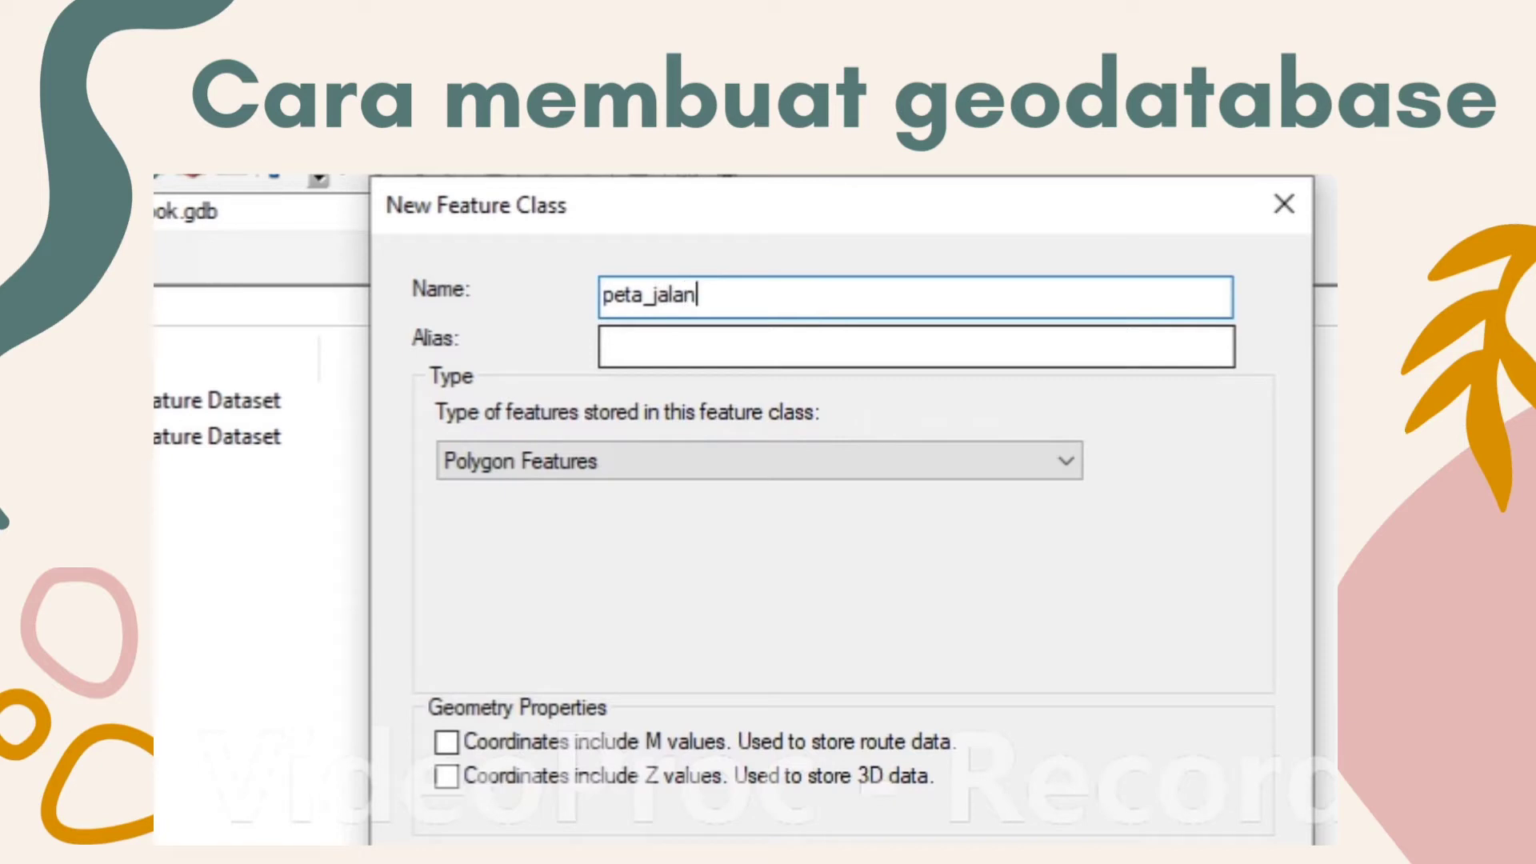
{"action": "left_click", "coordinate": [796, 352]}
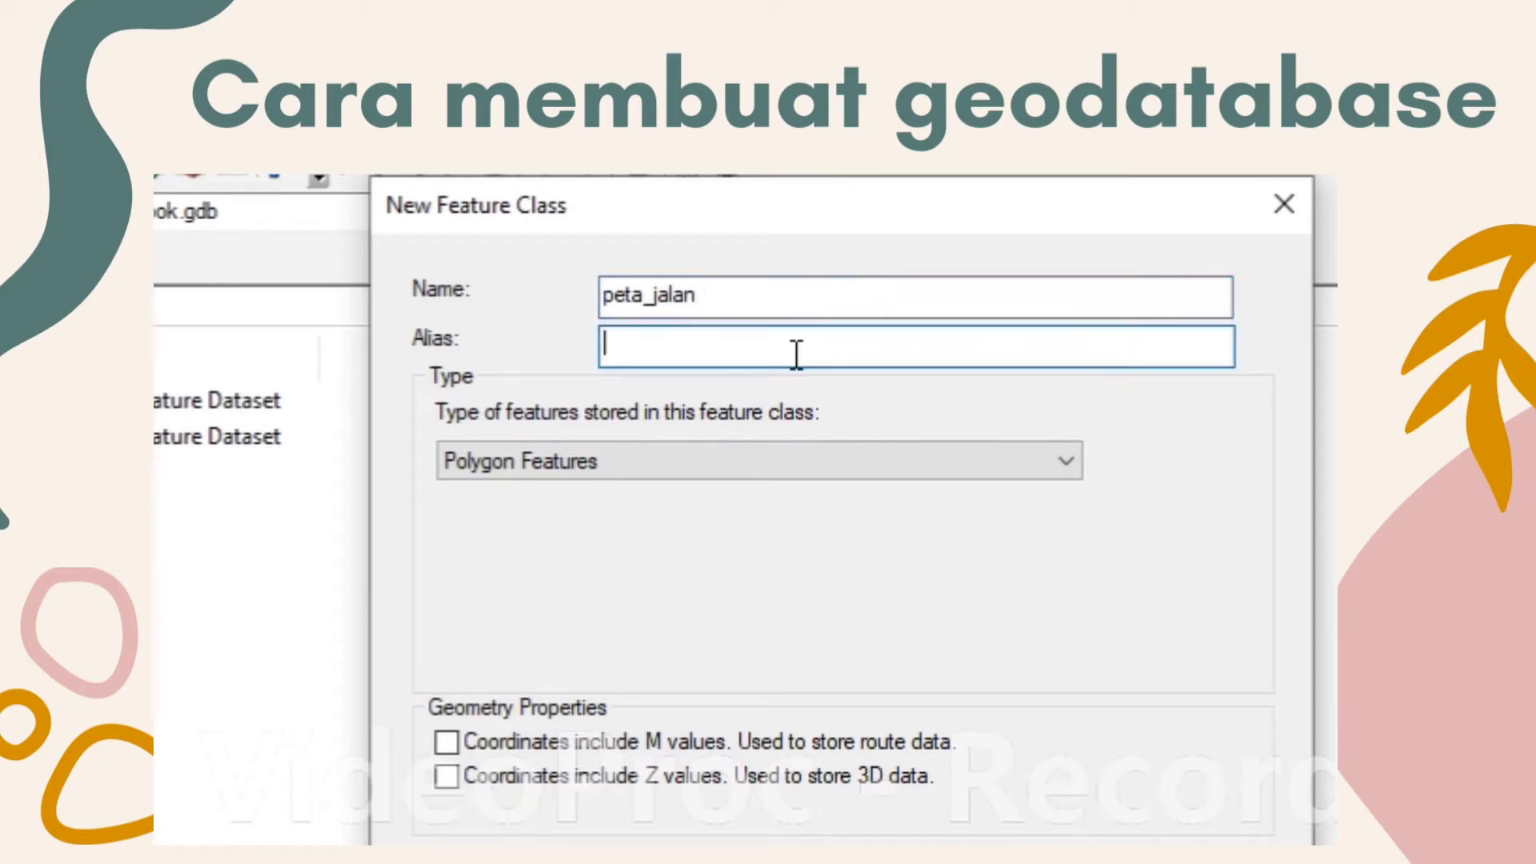
{"action": "type", "text": "jalan"}
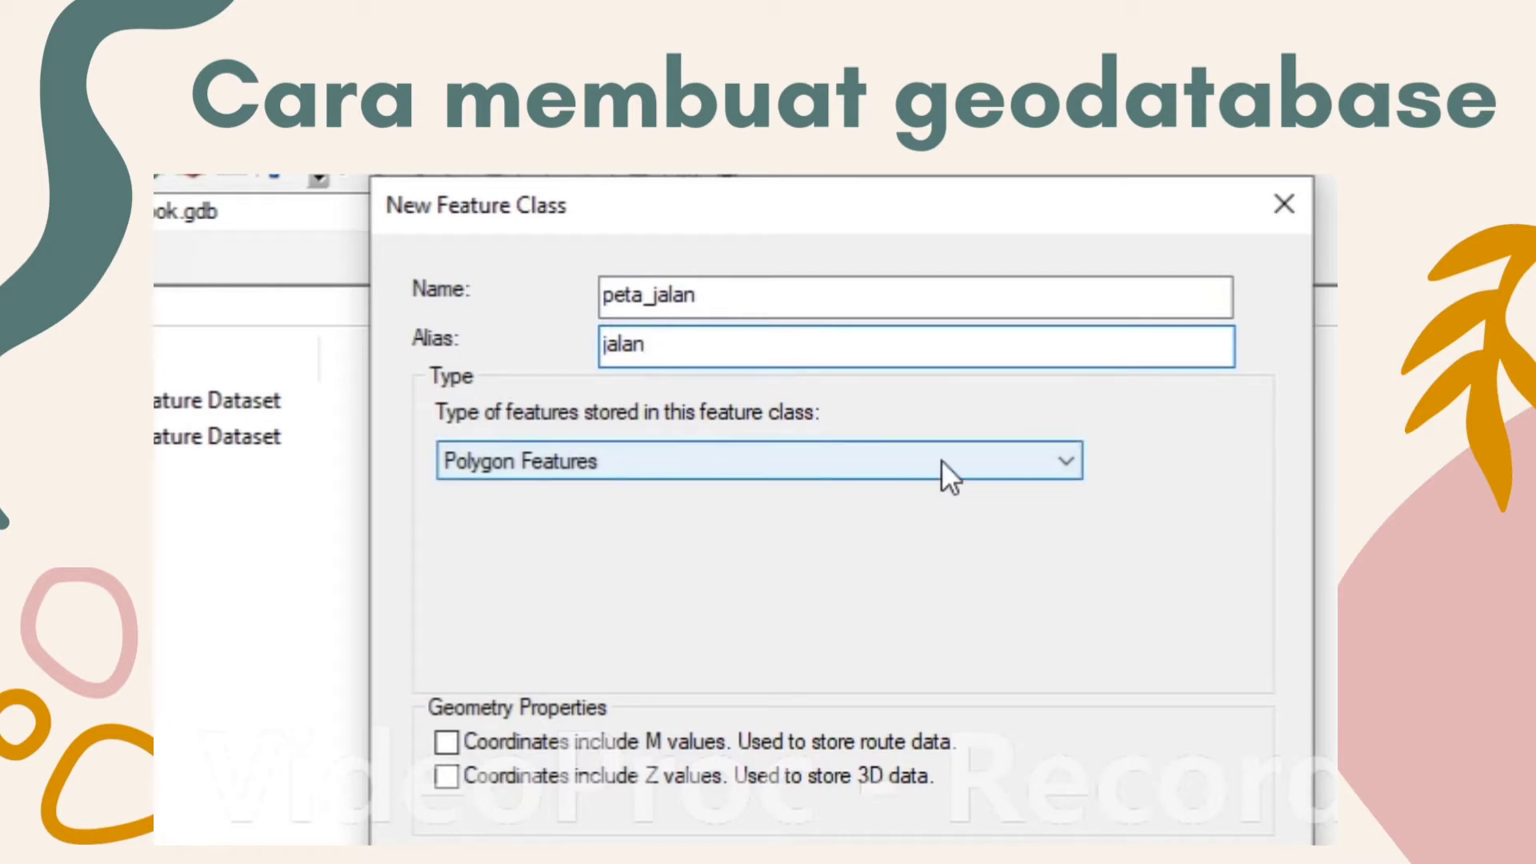
{"action": "left_click", "coordinate": [1066, 462]}
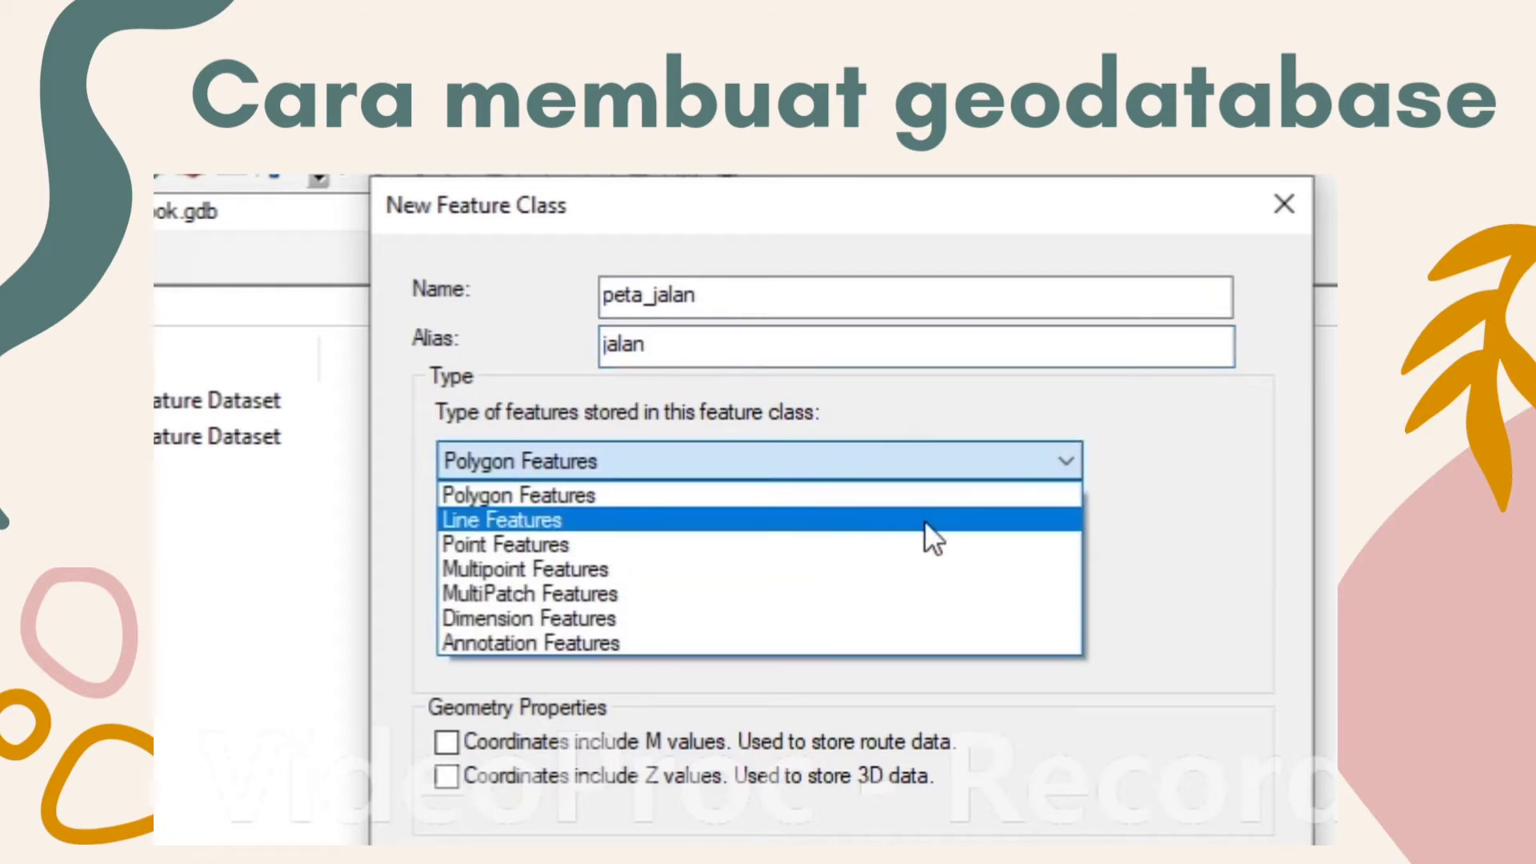
{"action": "left_click", "coordinate": [839, 520]}
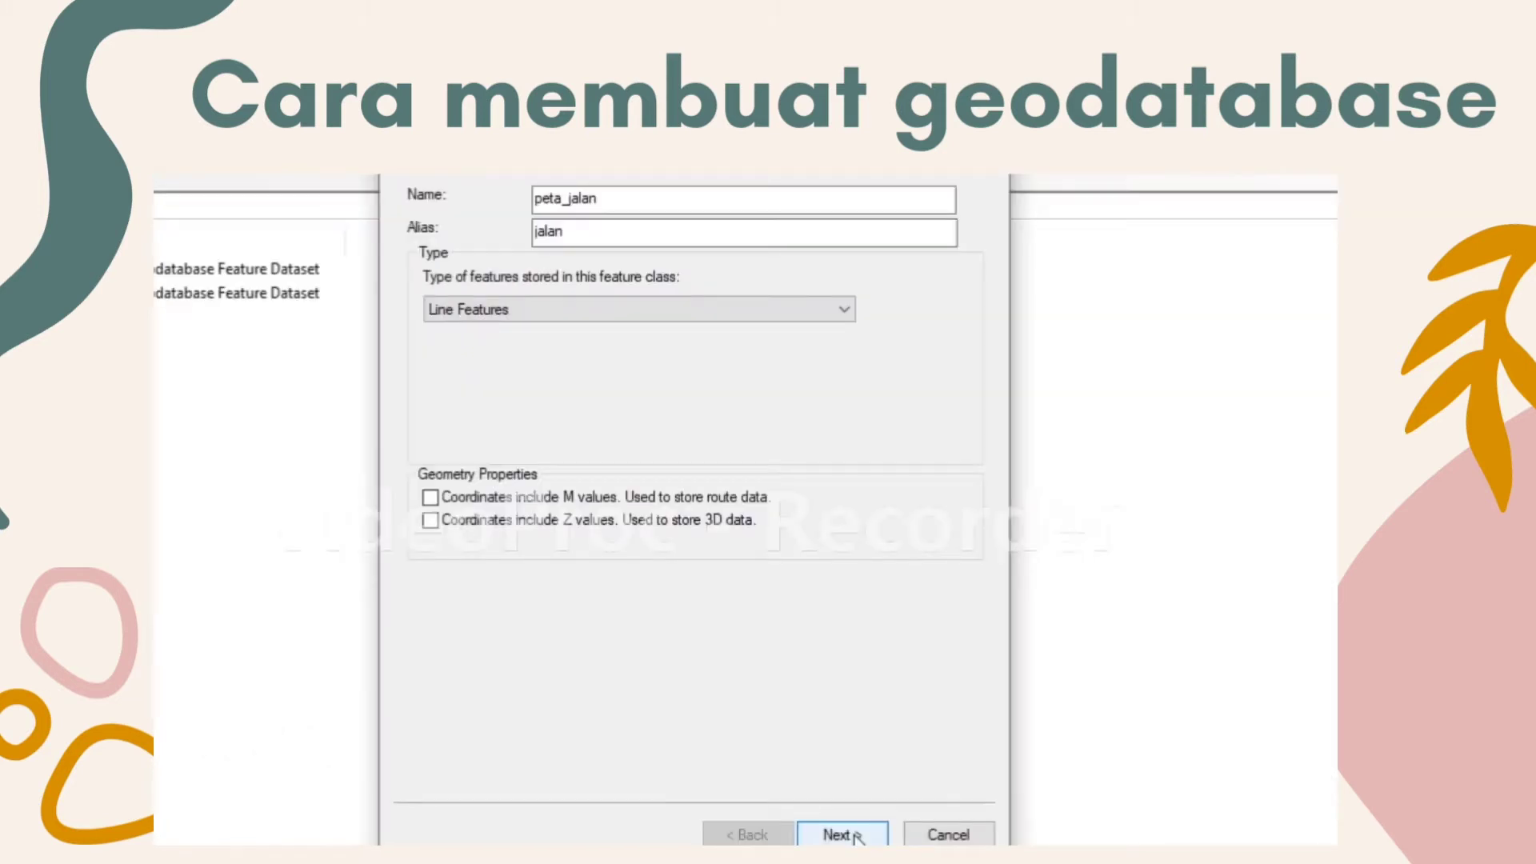
Step: Keep the default storage configuration, add a Text field named "kelas_panjang_jalan", and finish the peta_jalan feature class
{"action": "left_click", "coordinate": [842, 834]}
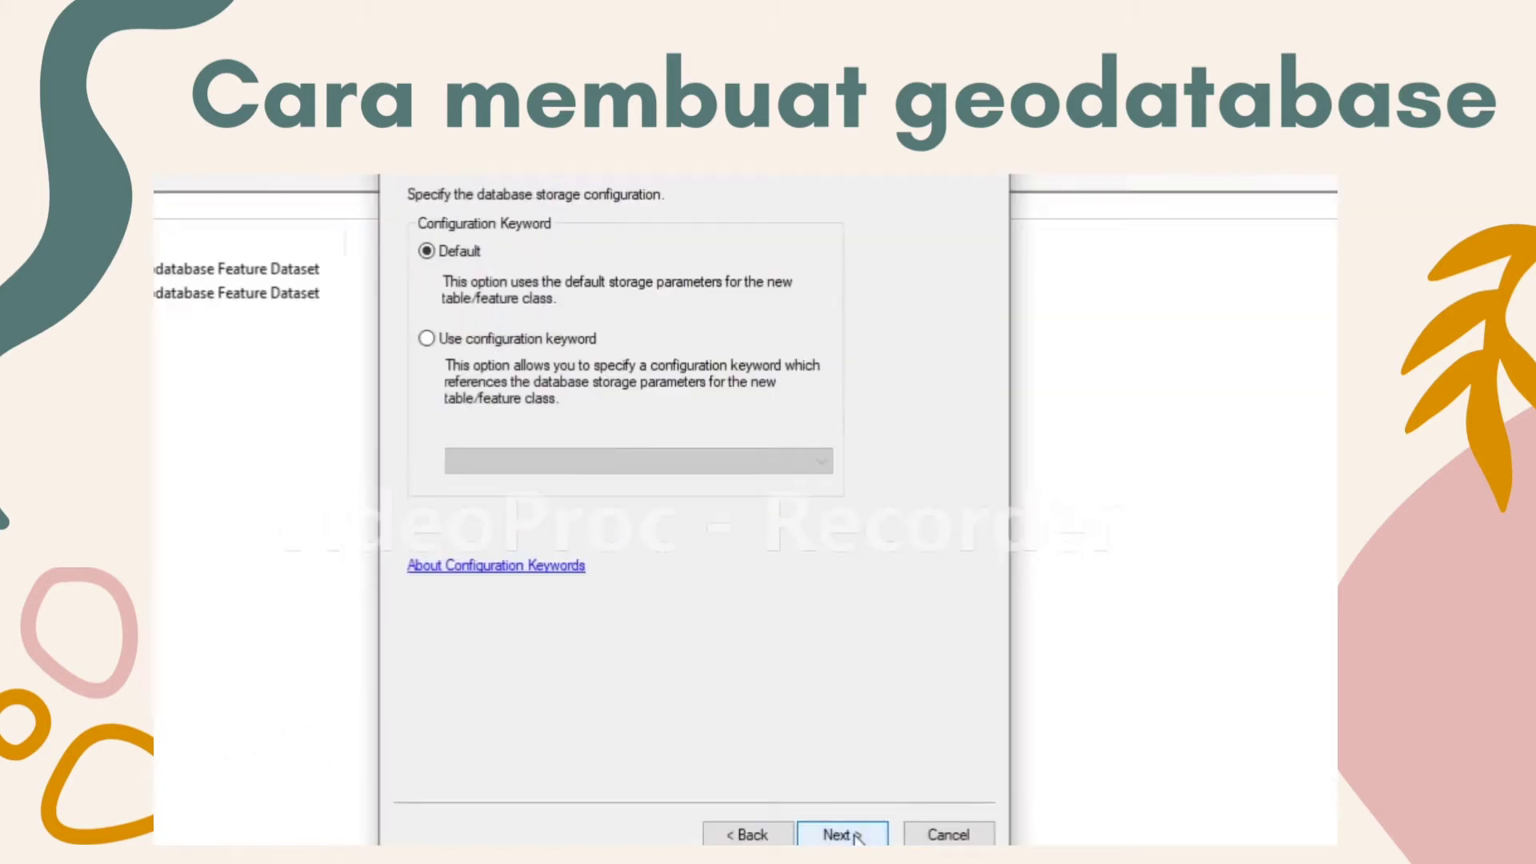
{"action": "left_click", "coordinate": [842, 834]}
{"action": "left_click", "coordinate": [853, 836]}
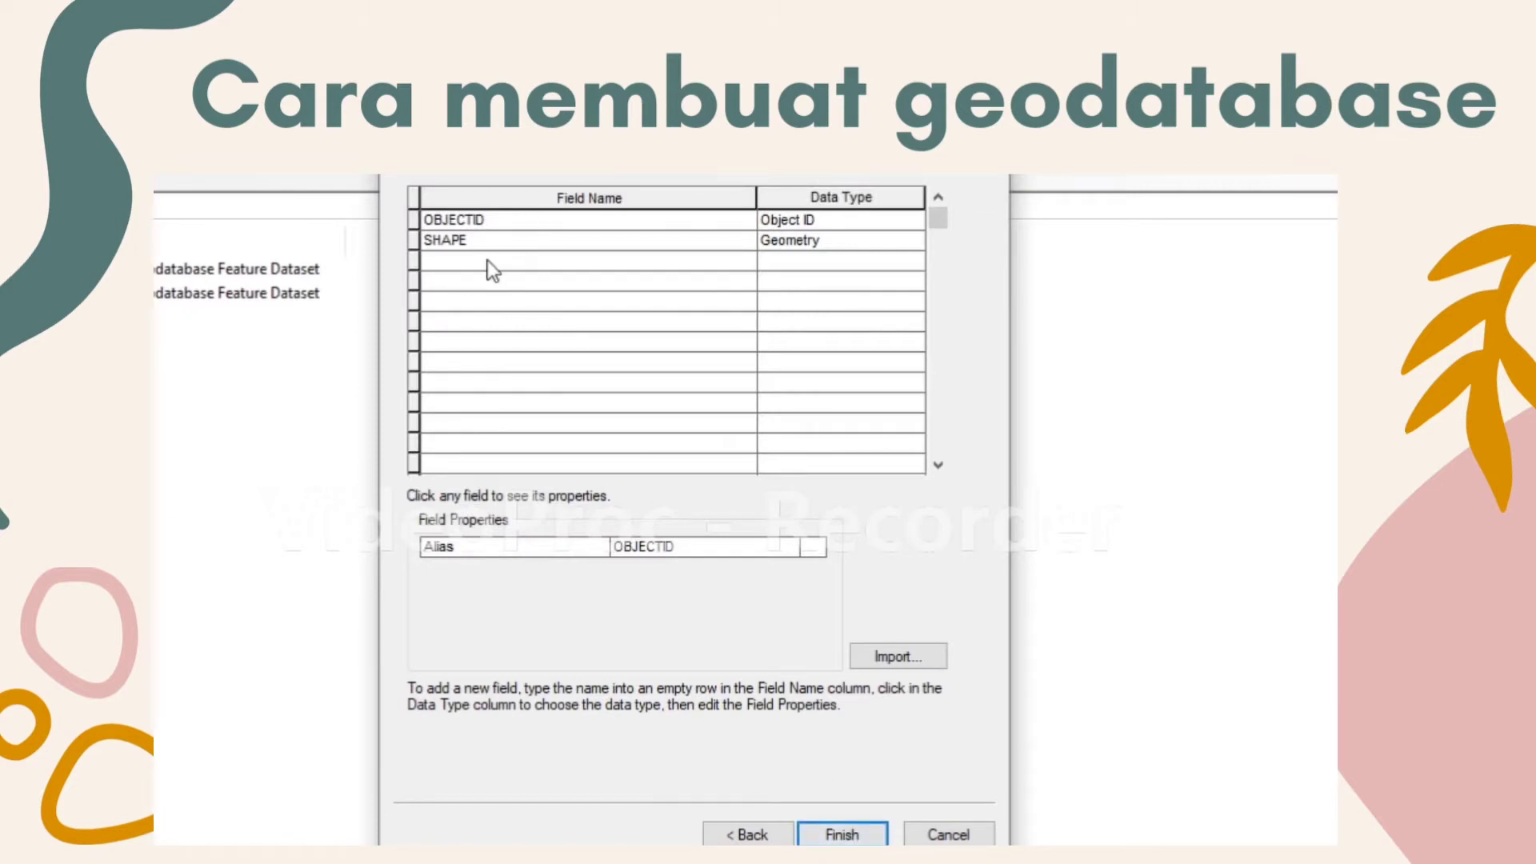
{"action": "left_click", "coordinate": [372, 390]}
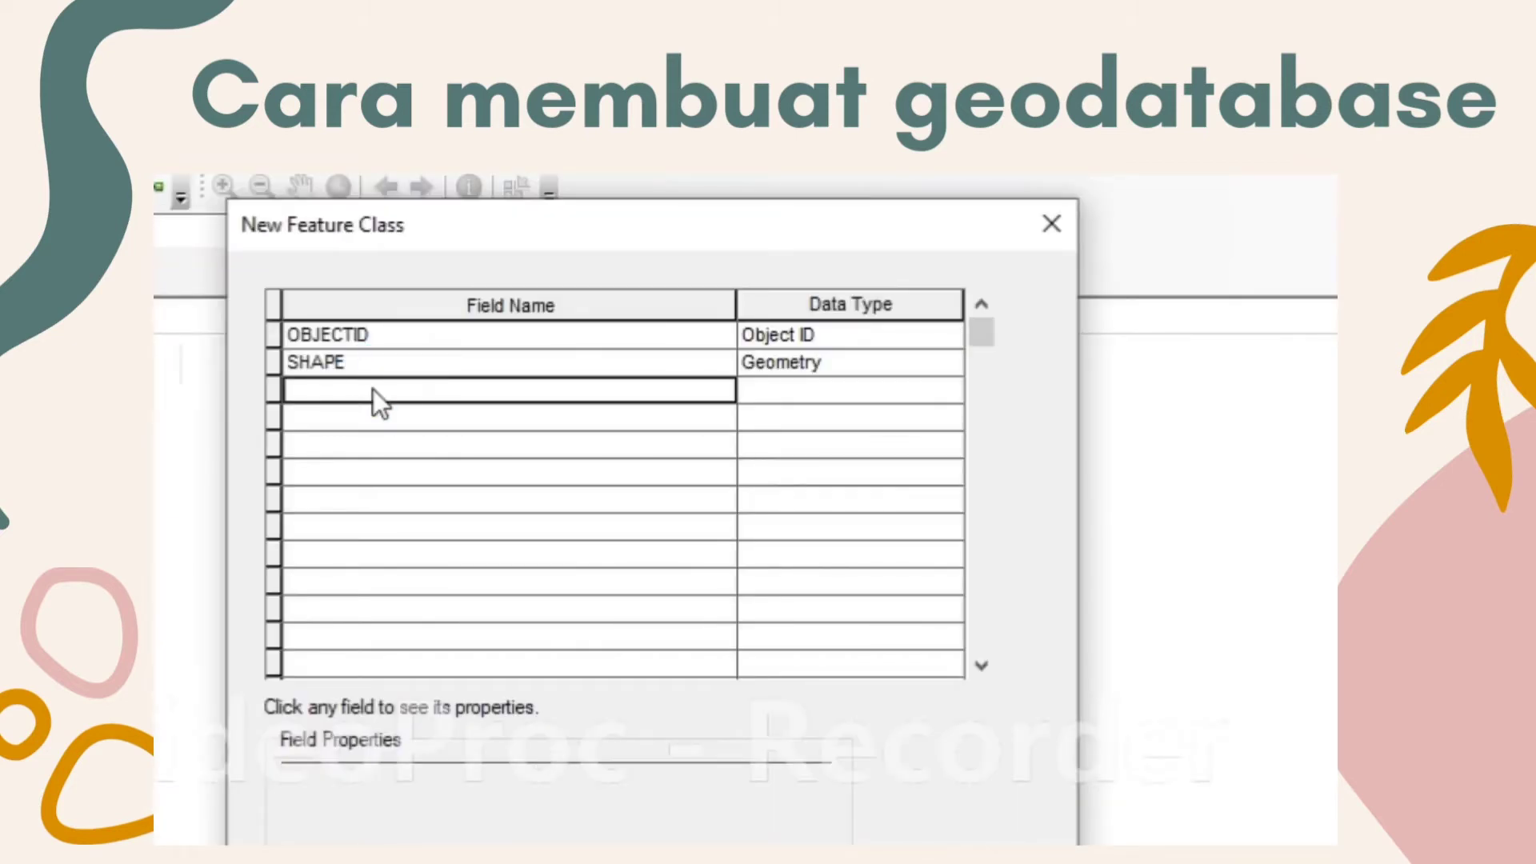
{"action": "type", "text": "kelas"}
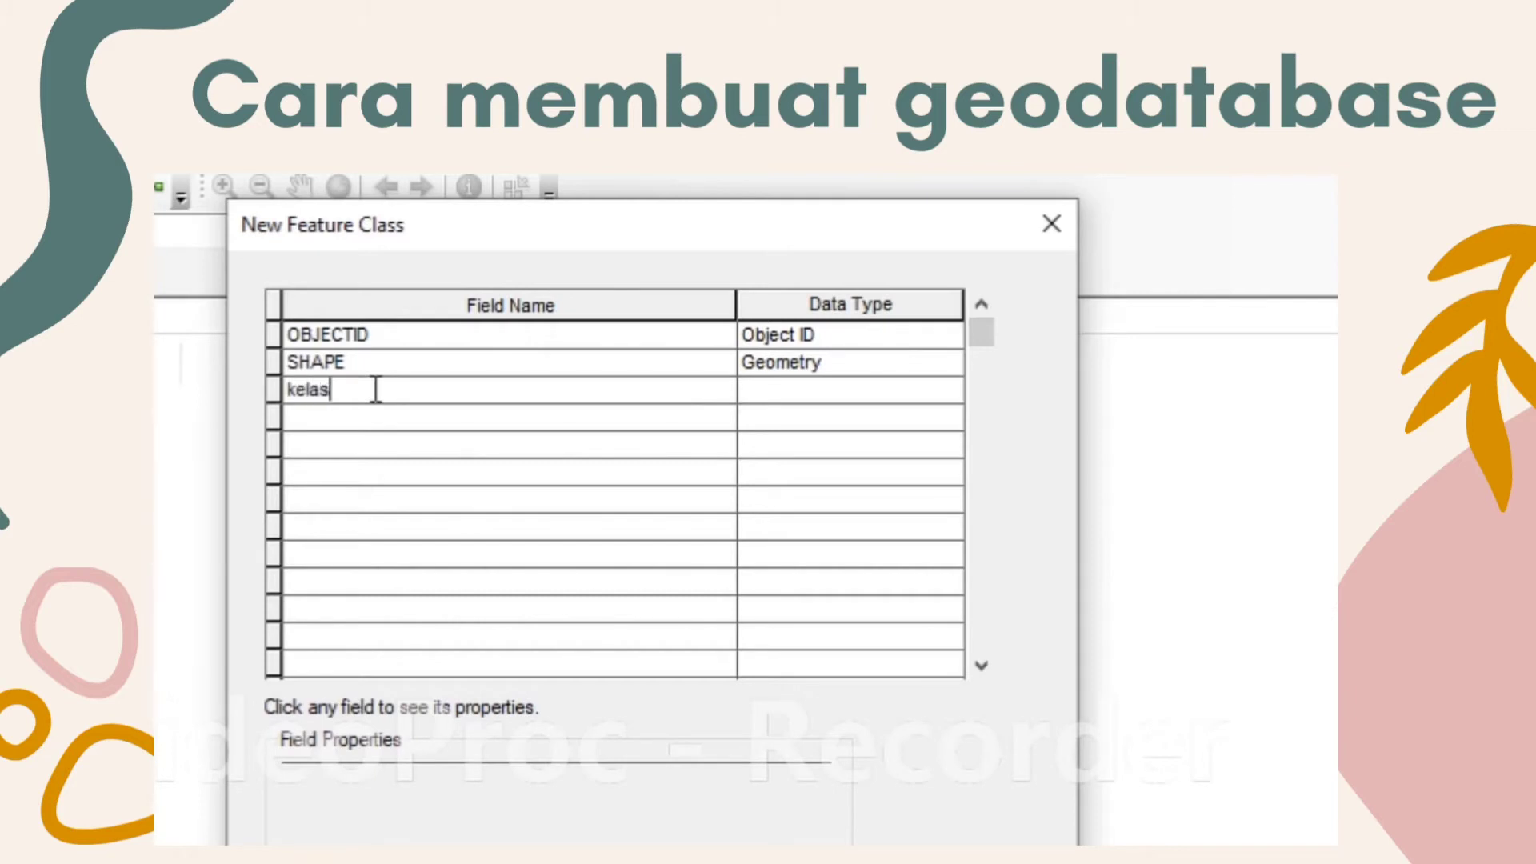
{"action": "type", "text": "_panjang_jalan"}
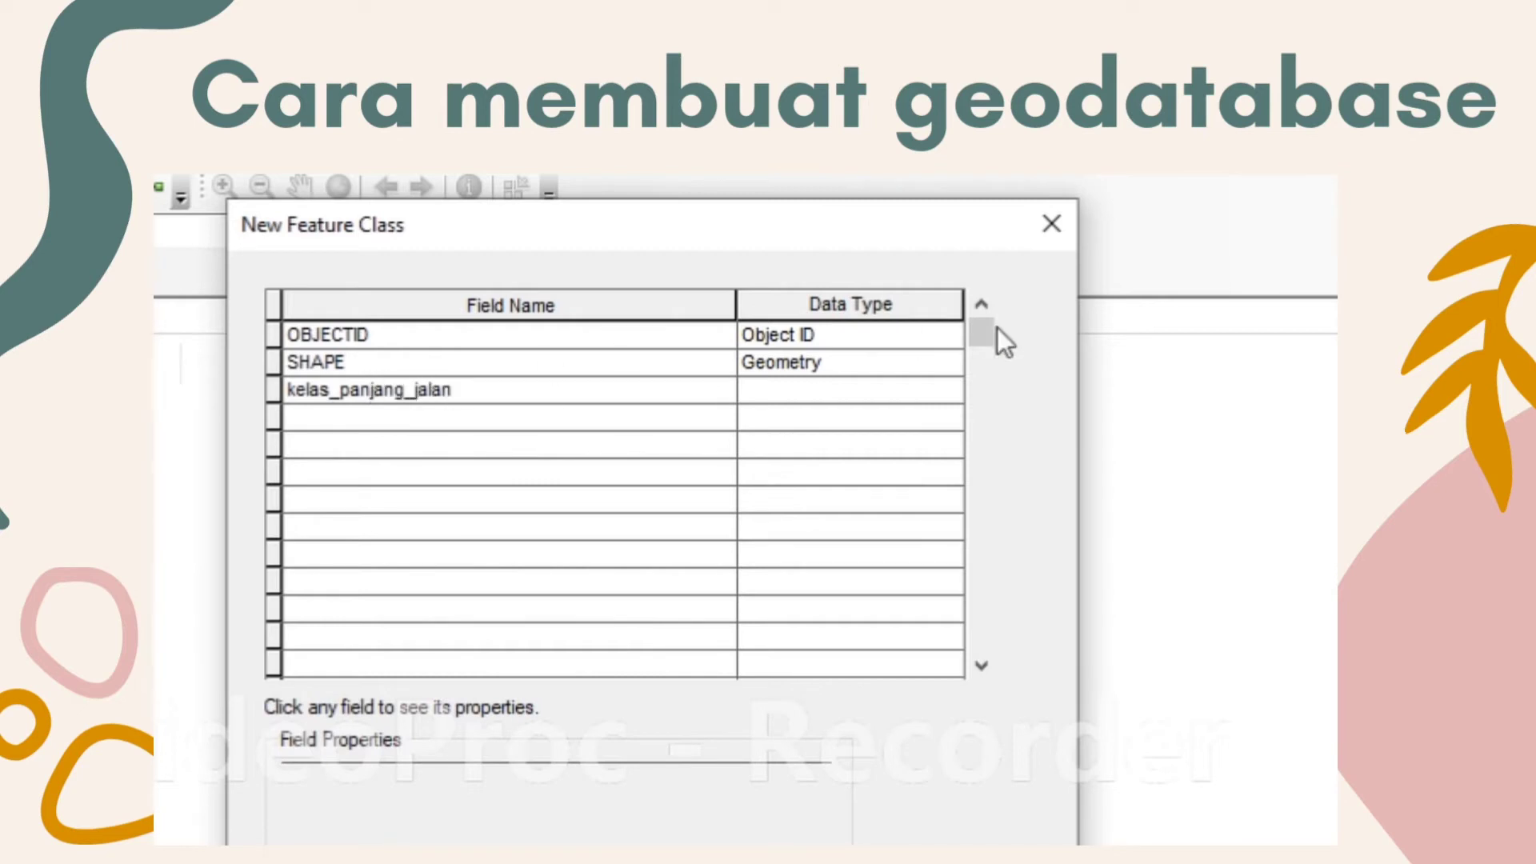
{"action": "left_click", "coordinate": [800, 396]}
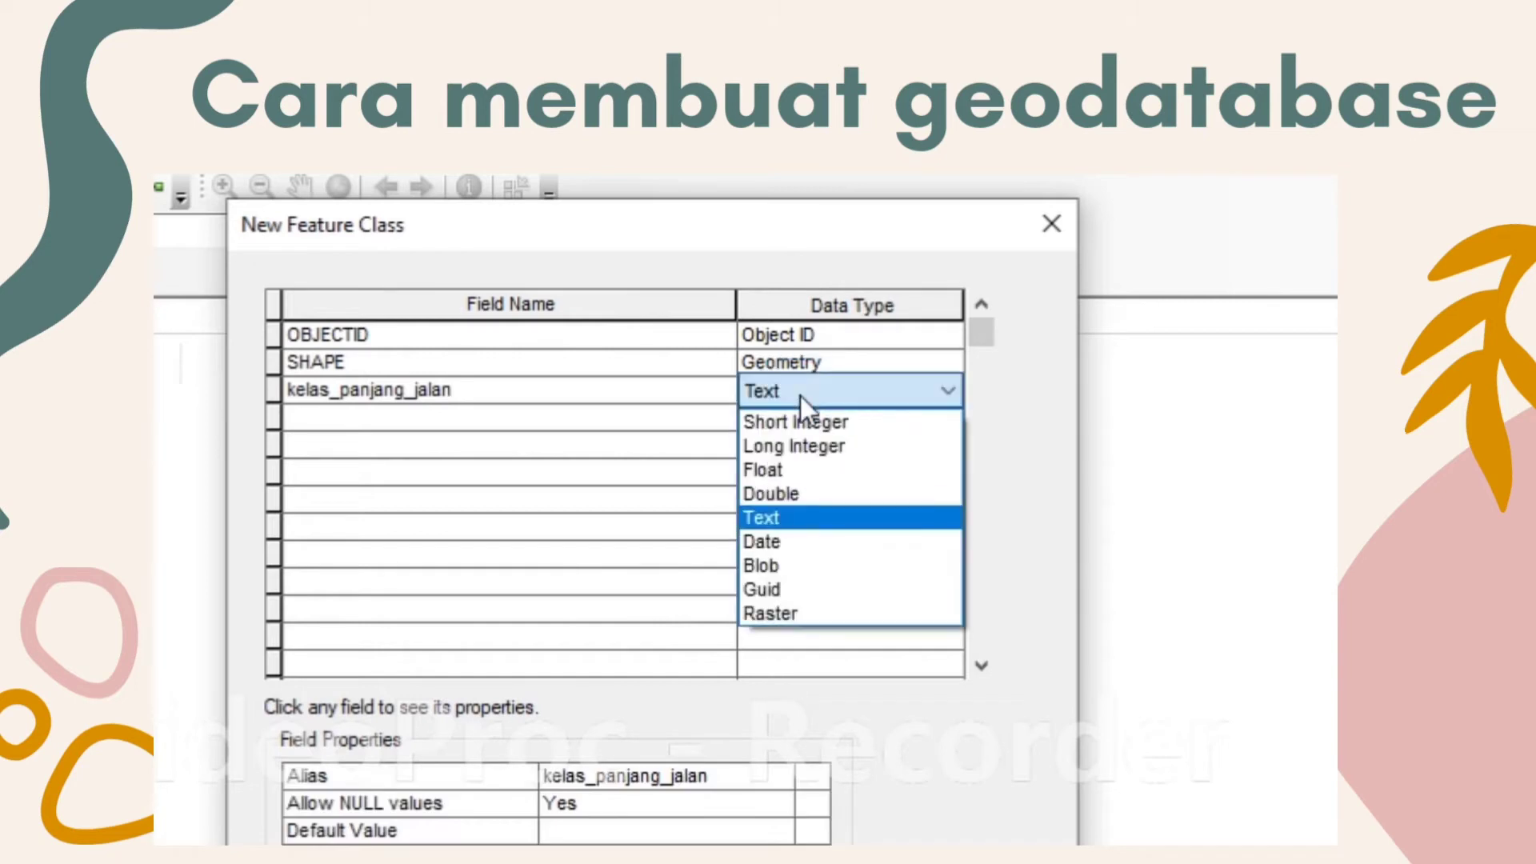
{"action": "left_click", "coordinate": [792, 520]}
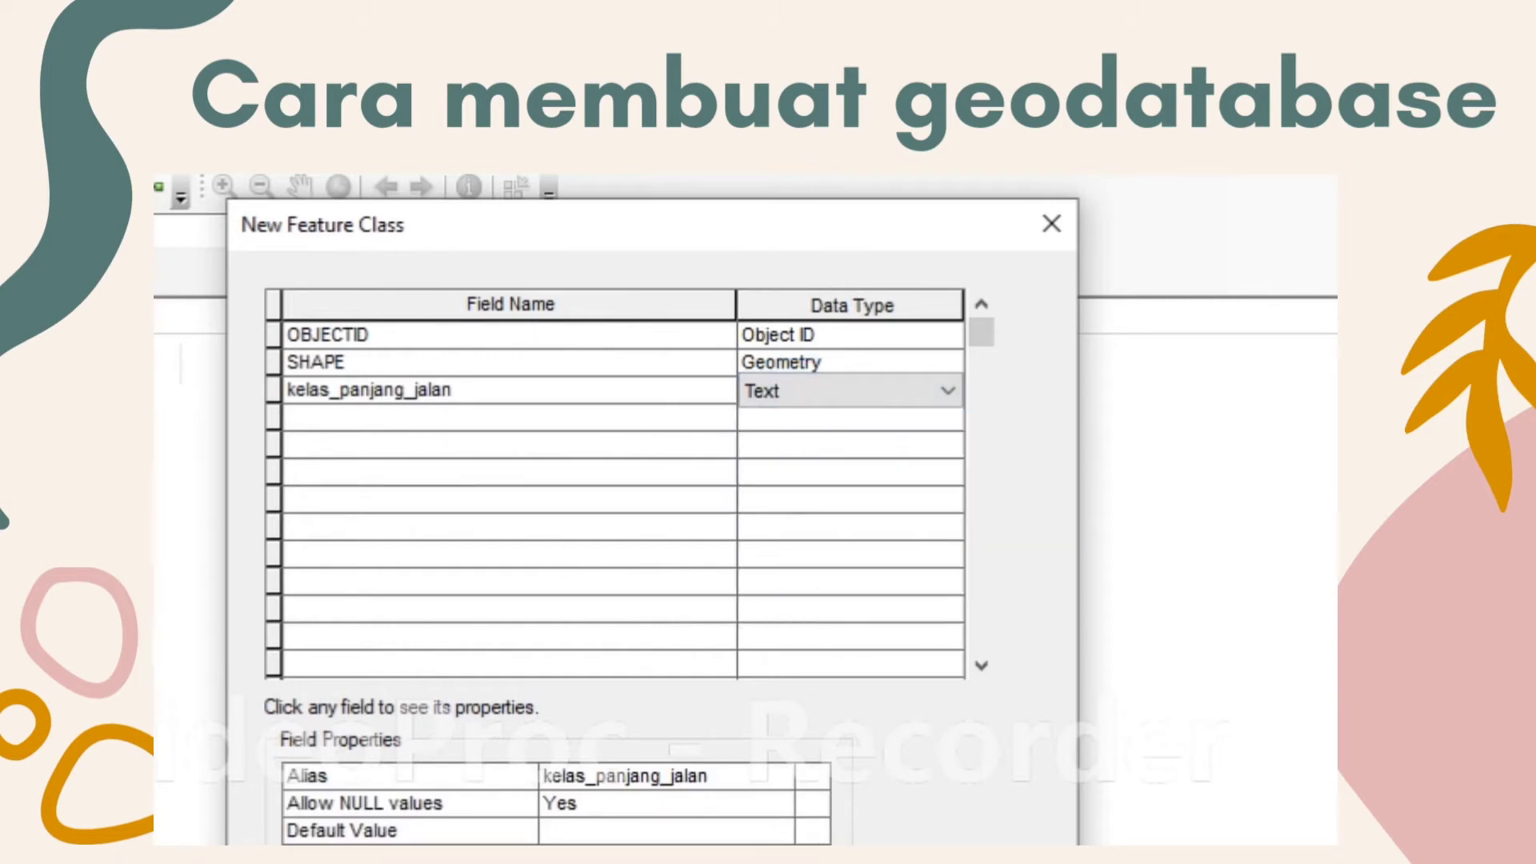
{"action": "key", "text": "Return"}
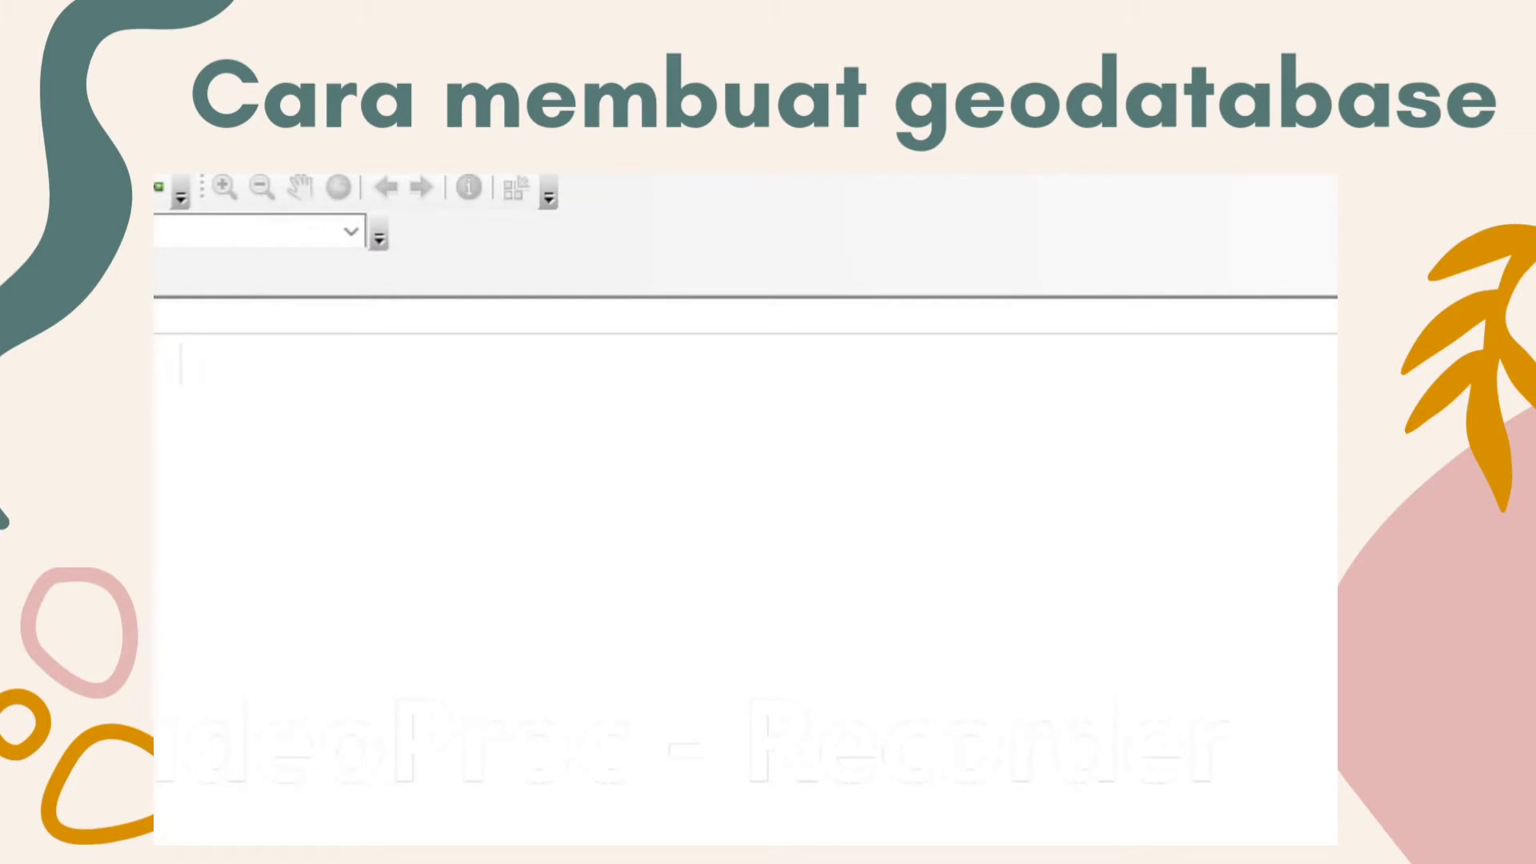
Step: Return to peta kota depok.gdb and start a new feature class named "peta_jar_sungai" in the dasar dataset
{"action": "left_click", "coordinate": [181, 186]}
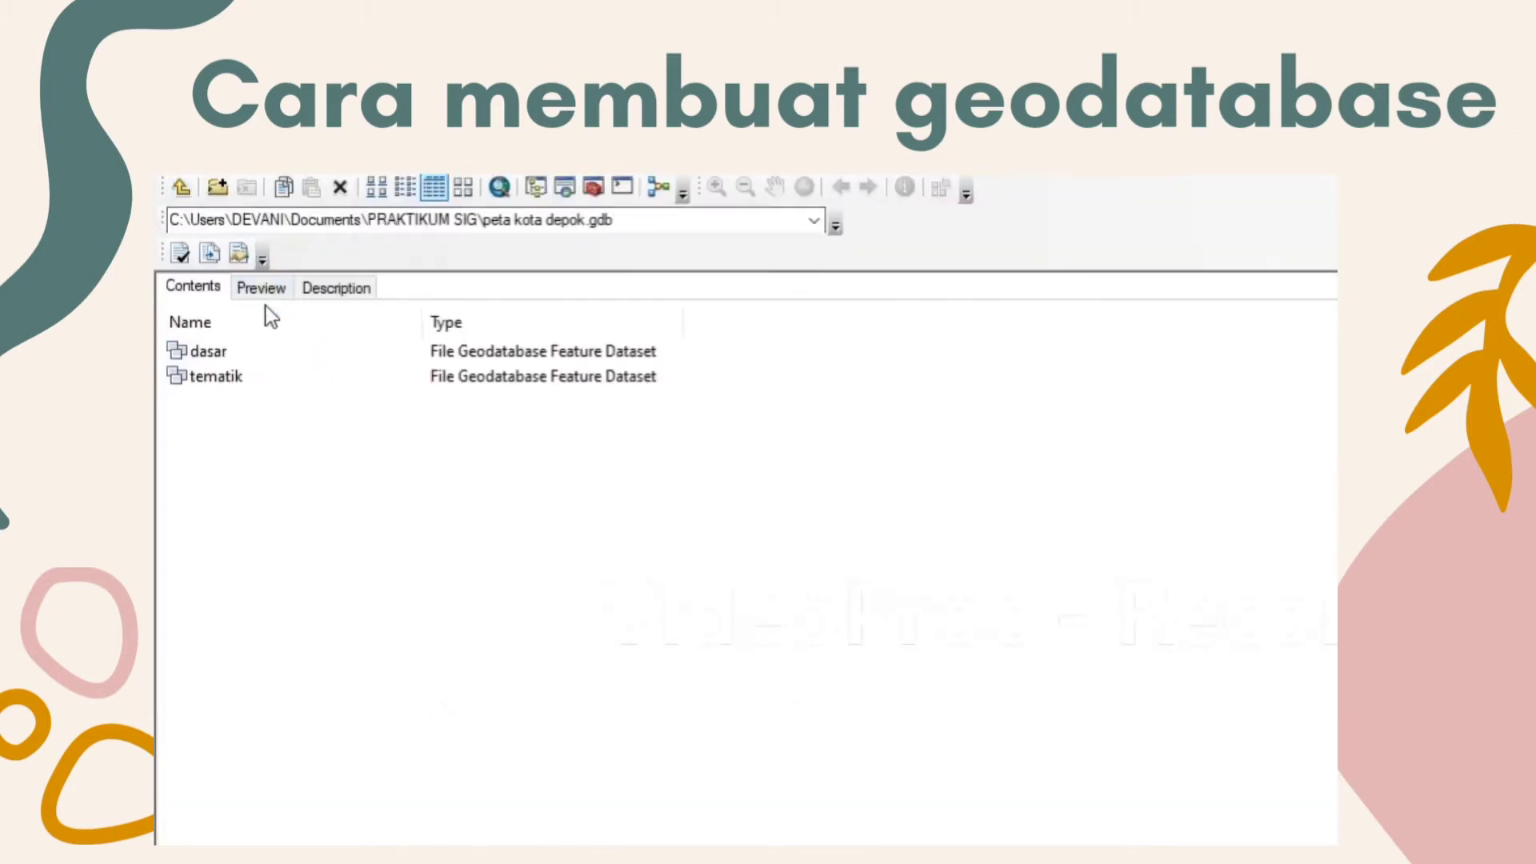
{"action": "right_click", "coordinate": [219, 353]}
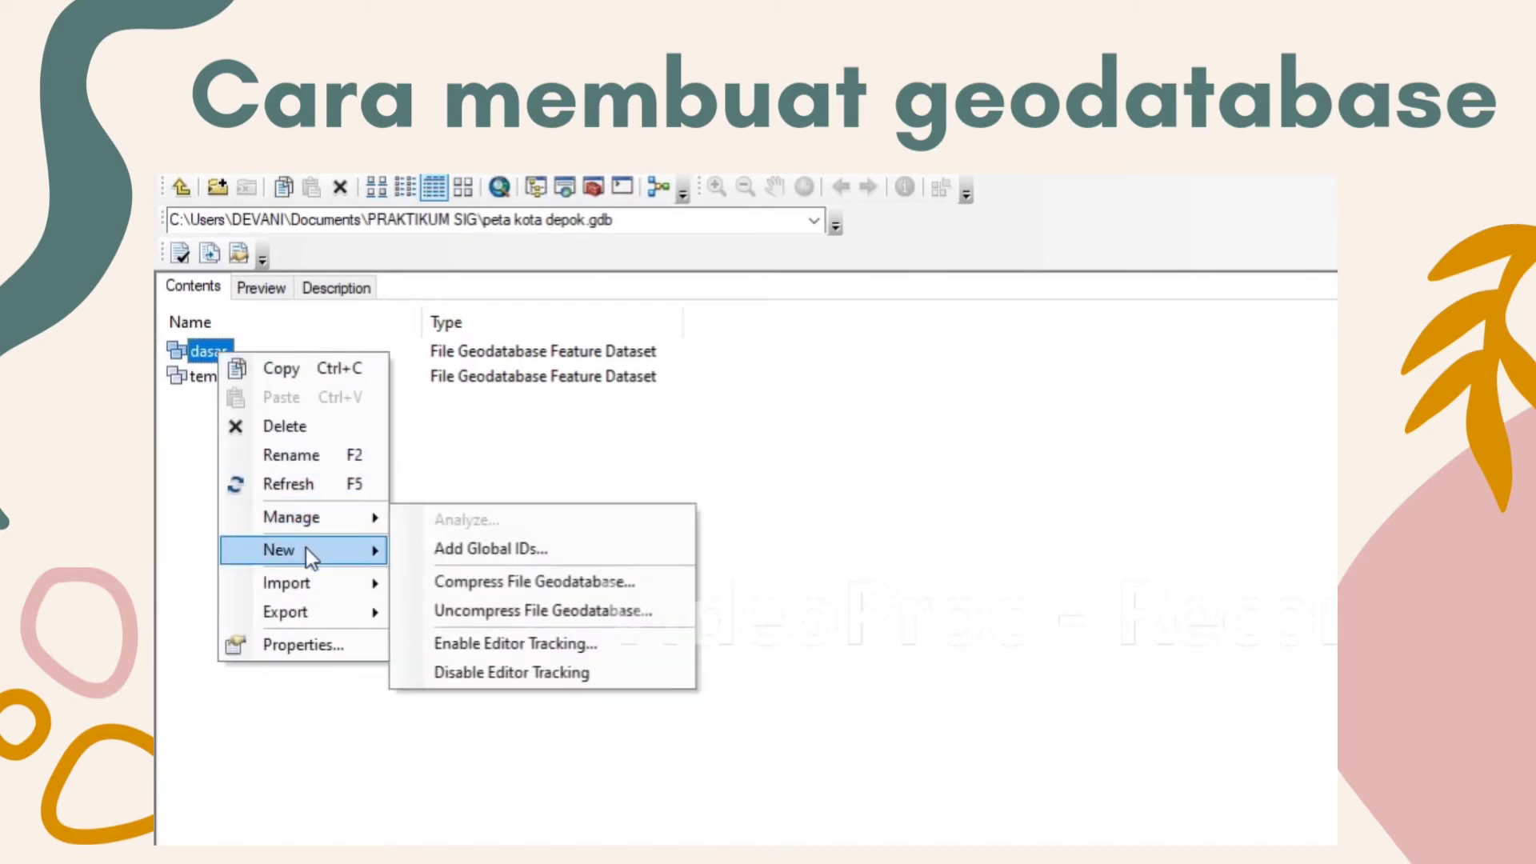
{"action": "mouse_move", "coordinate": [306, 548]}
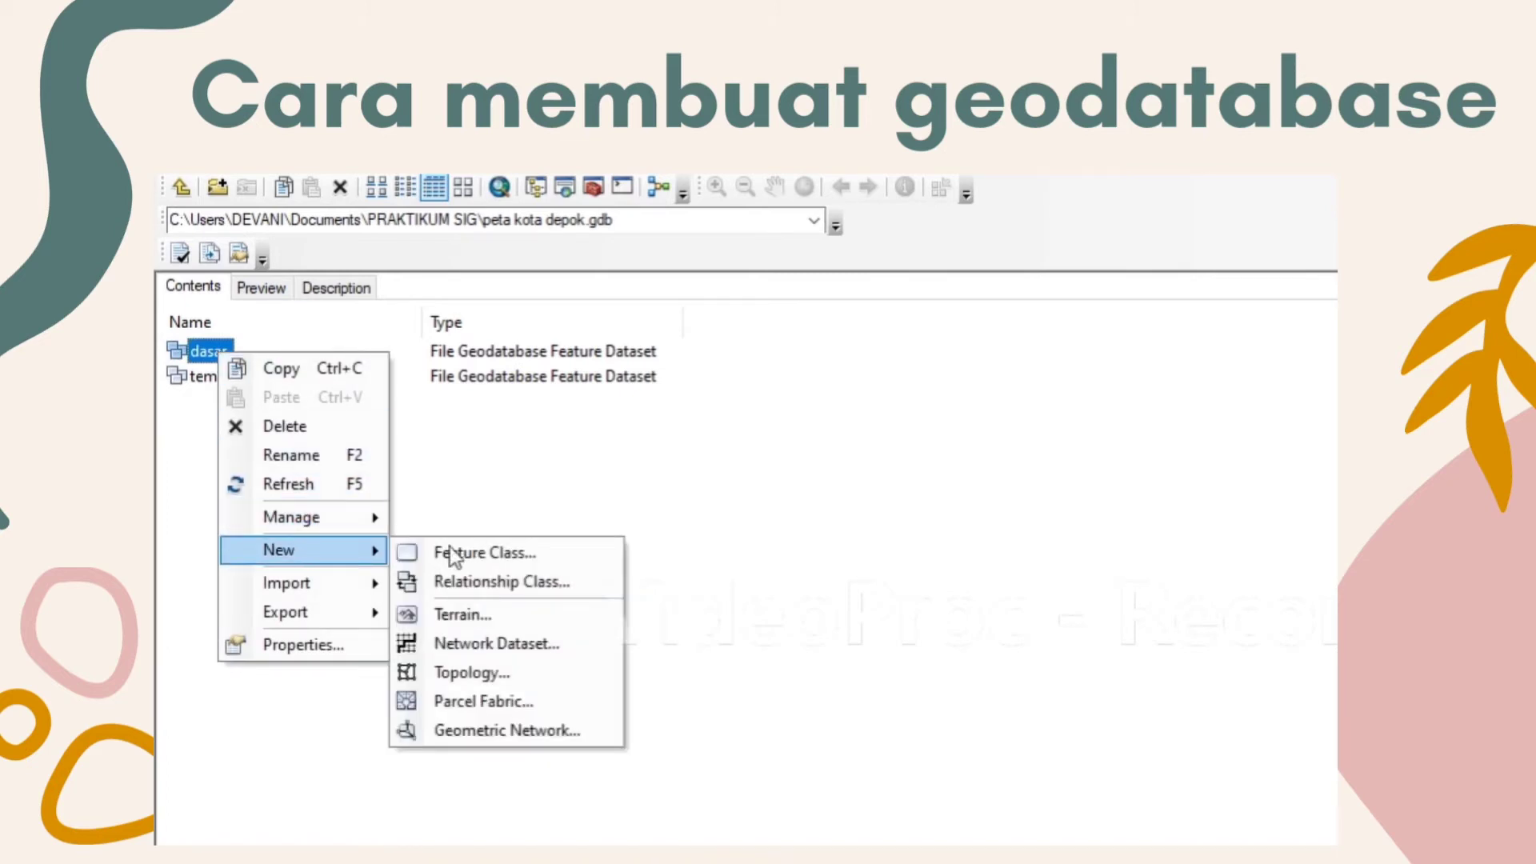
{"action": "left_click", "coordinate": [540, 554]}
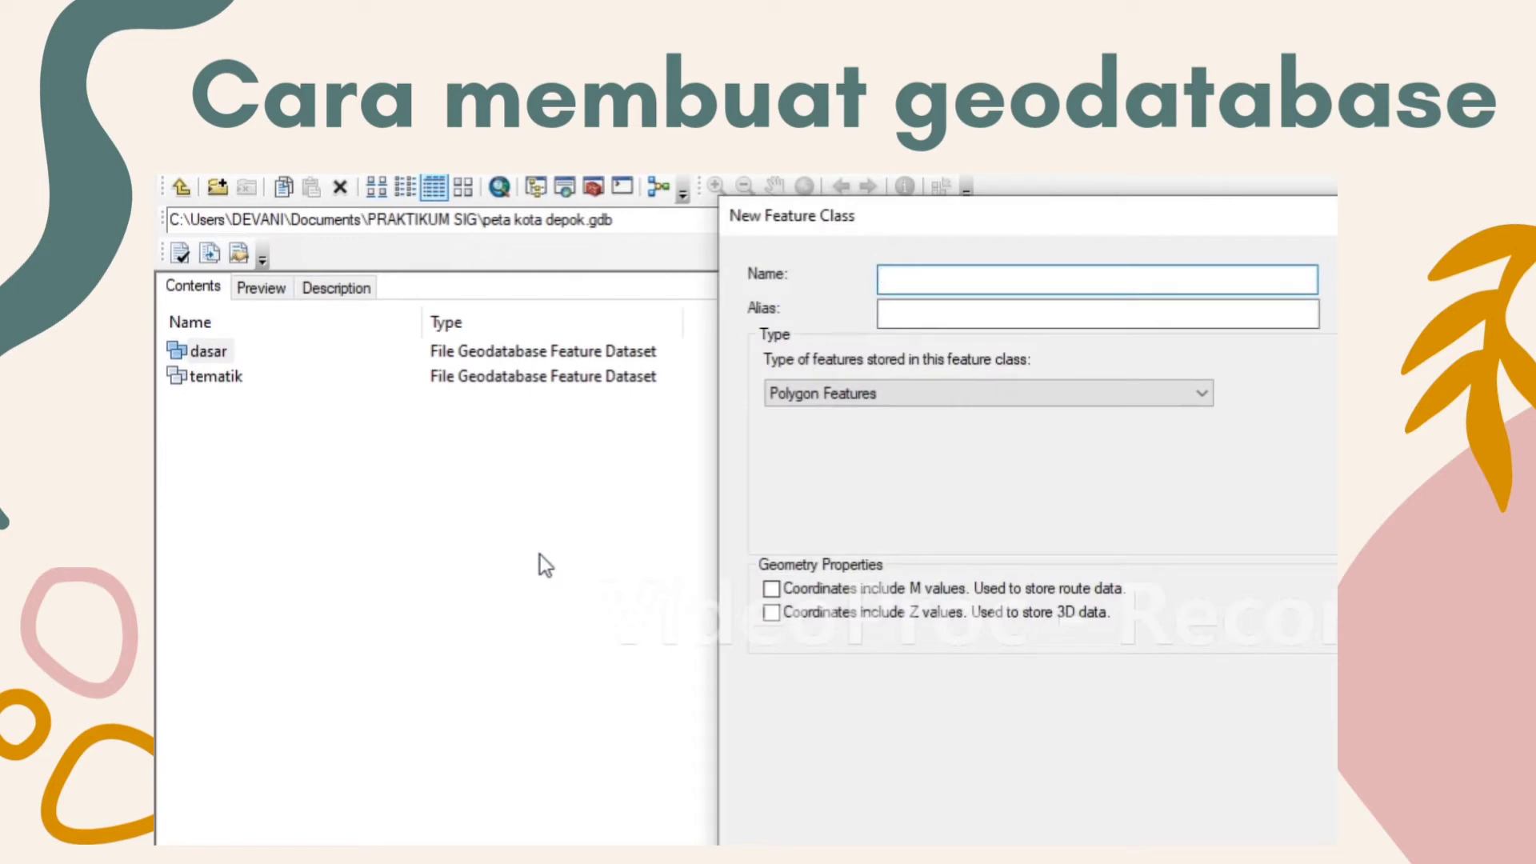
{"action": "type", "text": "peta"}
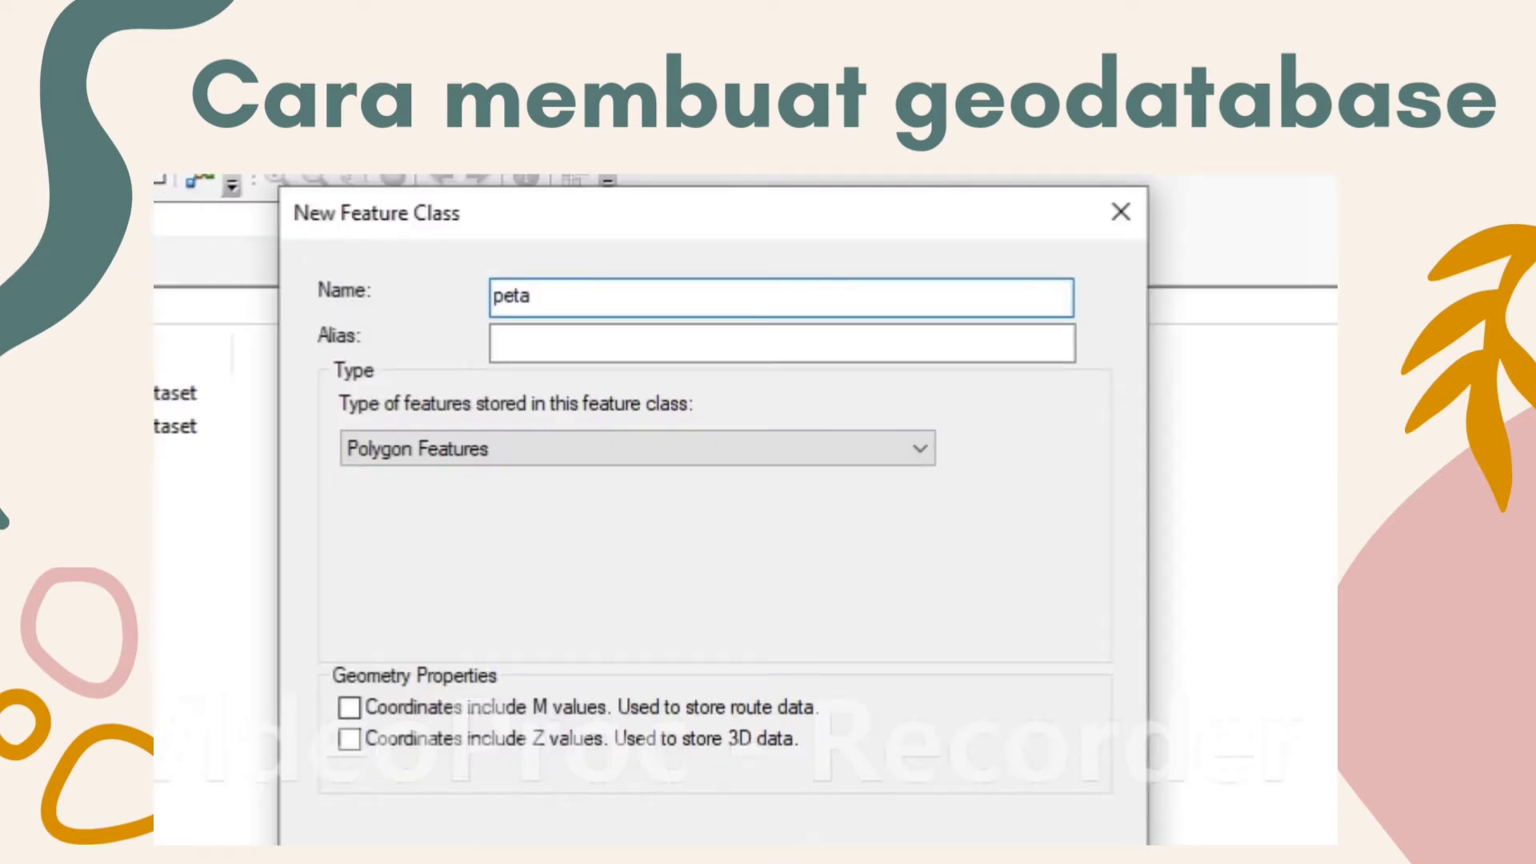
{"action": "type", "text": "-"}
{"action": "key", "text": "BackSpace"}
{"action": "type", "text": "_jar_sungai"}
Step: Give the peta_jar_sungai feature class the alias "jaringan sungai" and set its type to Line Features
{"action": "left_click", "coordinate": [610, 339]}
{"action": "type", "text": "iaringan su"}
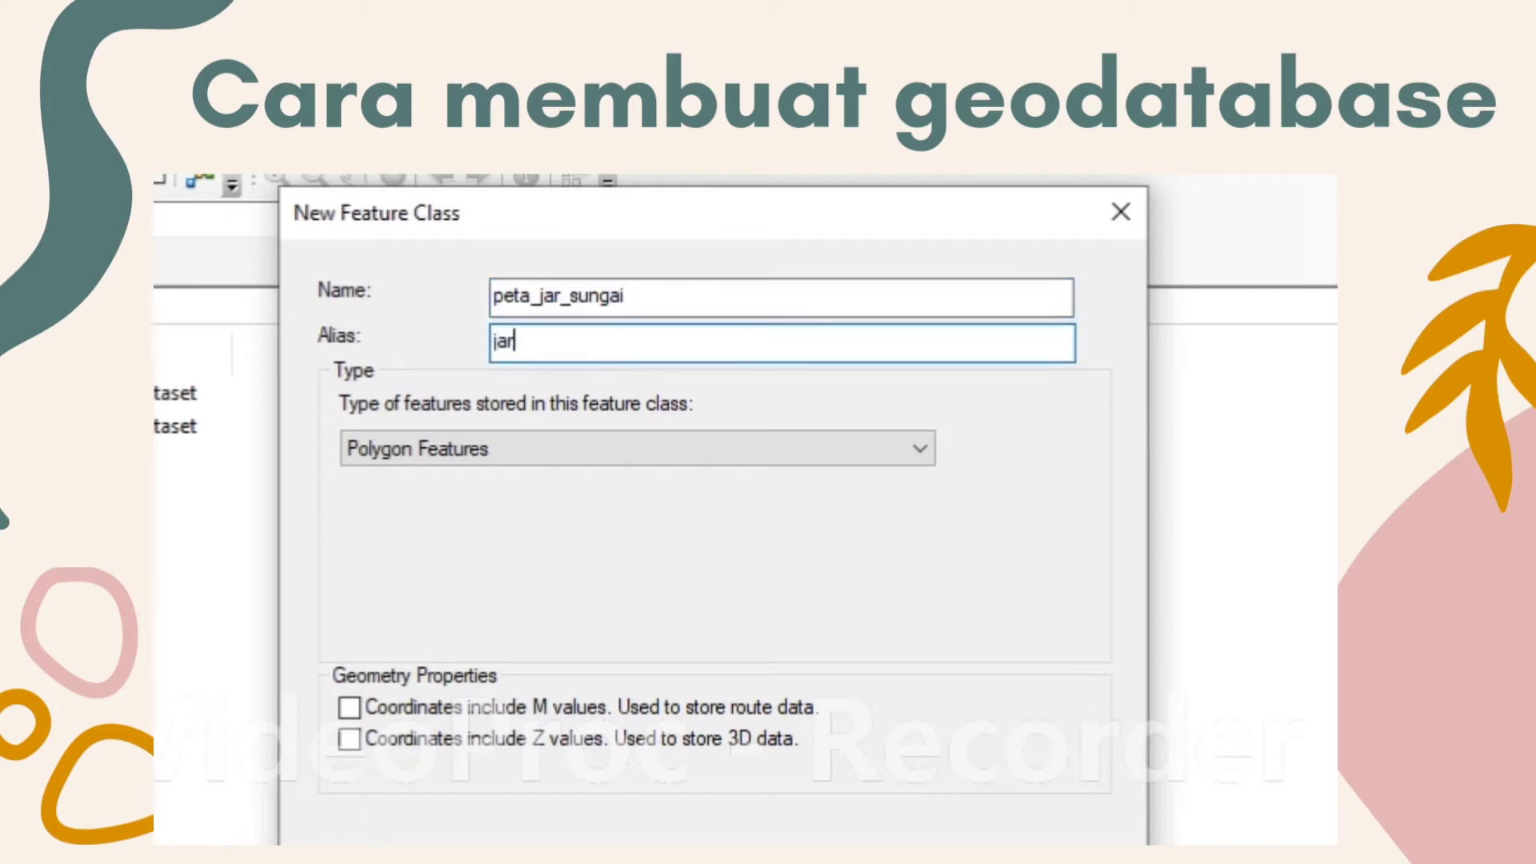
{"action": "type", "text": "ngai"}
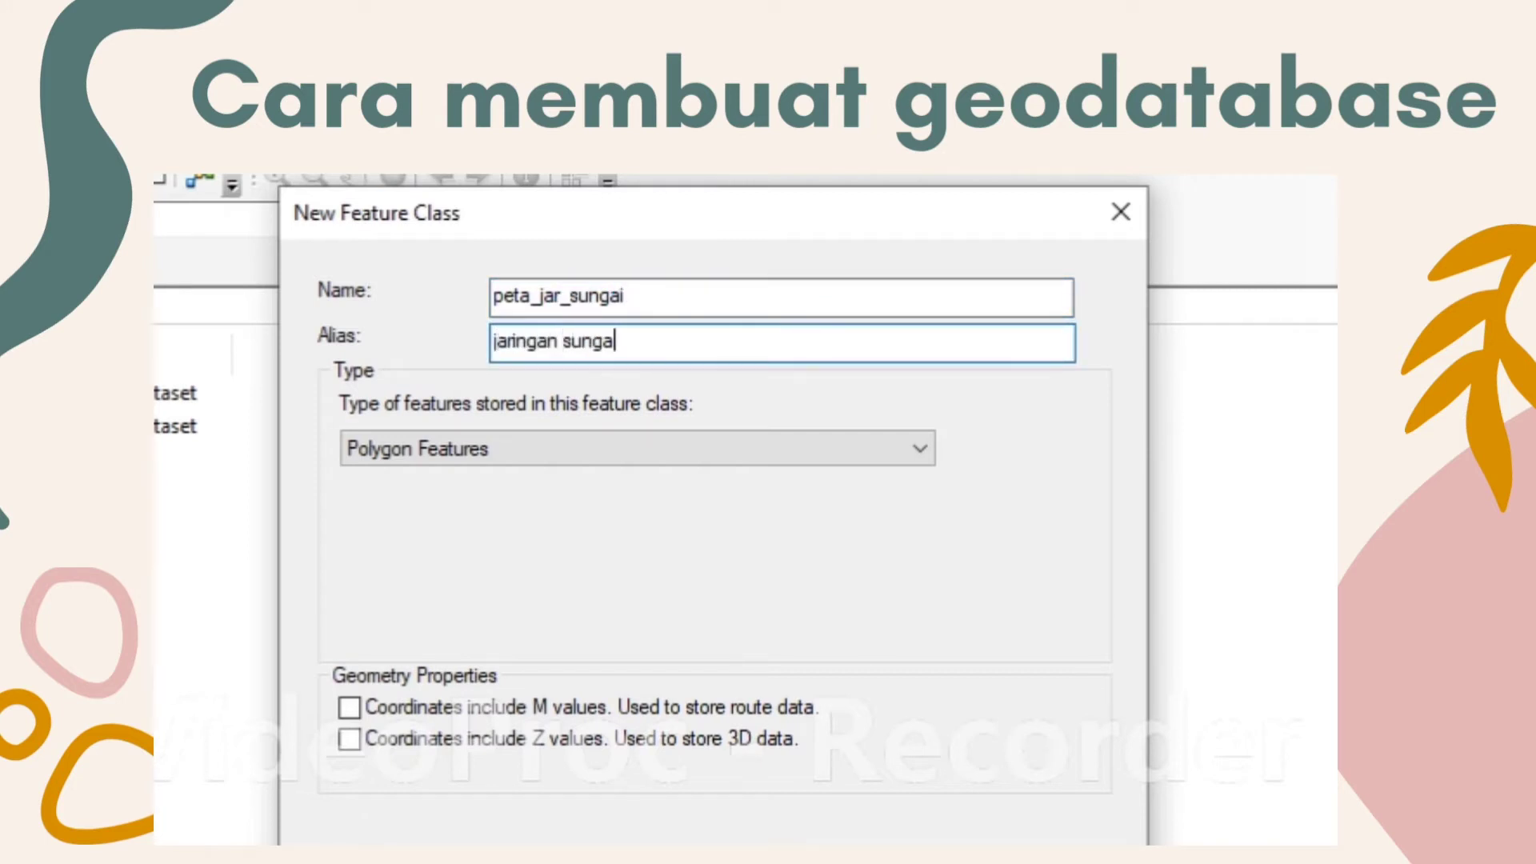
{"action": "key", "text": "BackSpace"}
{"action": "type", "text": "i"}
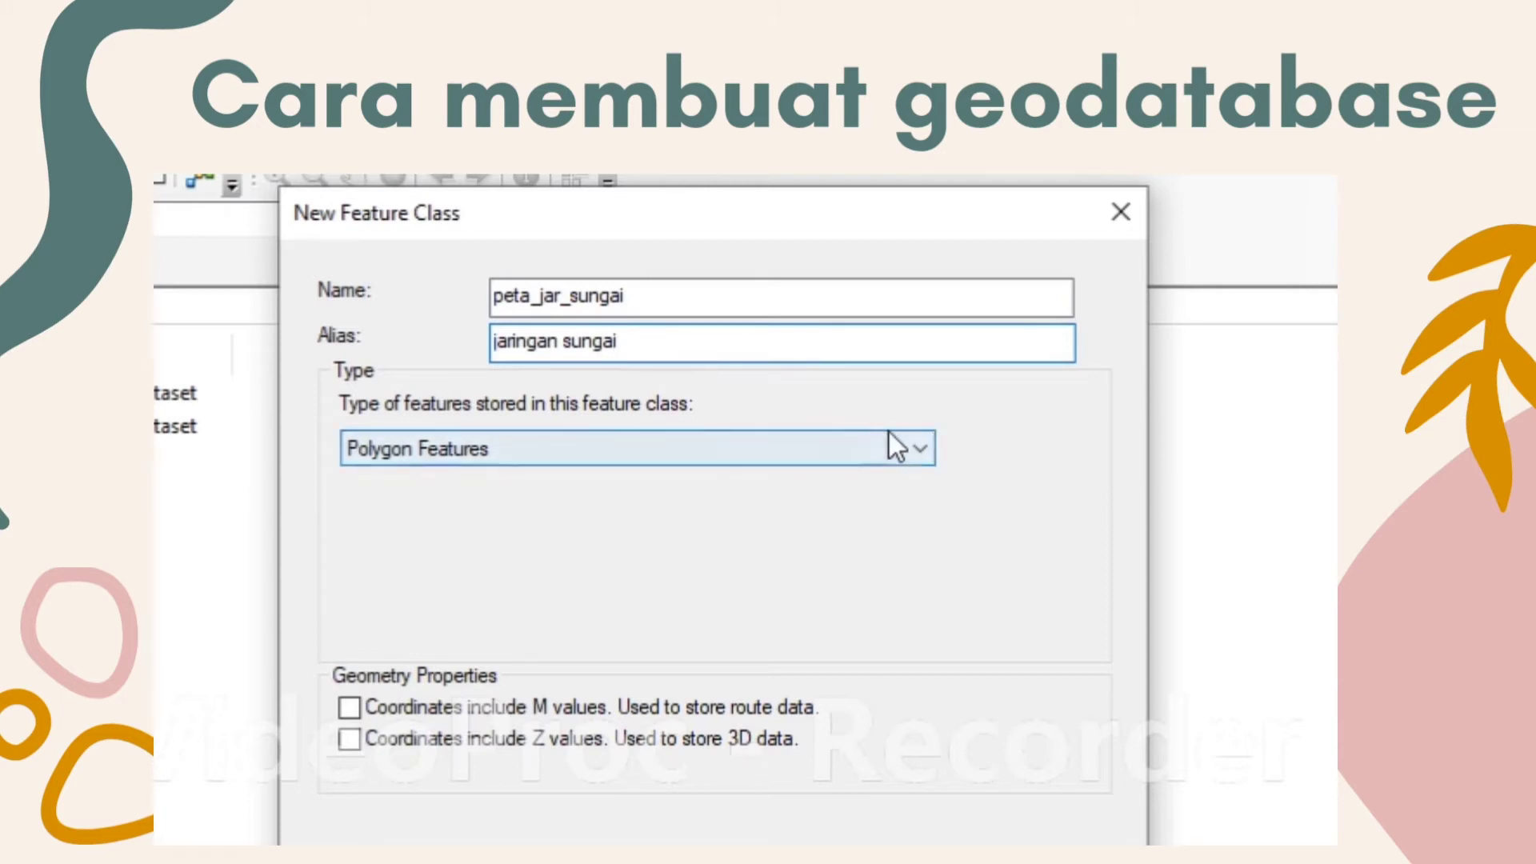
{"action": "left_click", "coordinate": [921, 448]}
{"action": "left_click", "coordinate": [808, 503]}
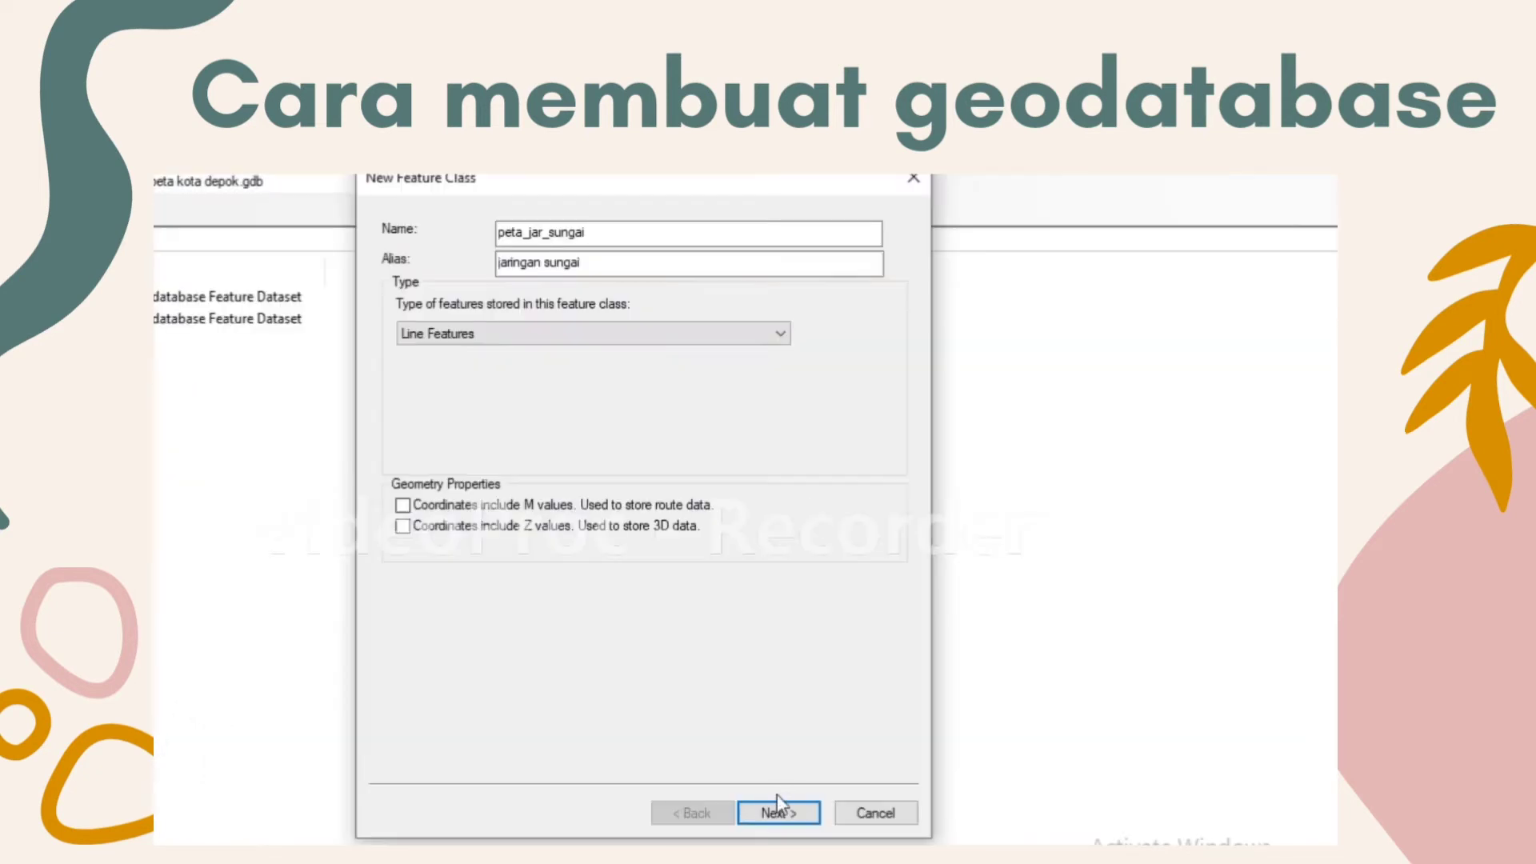
Step: Keep the default storage configuration and add a Text field named "nama sungai" to the river feature class
{"action": "left_click", "coordinate": [777, 813]}
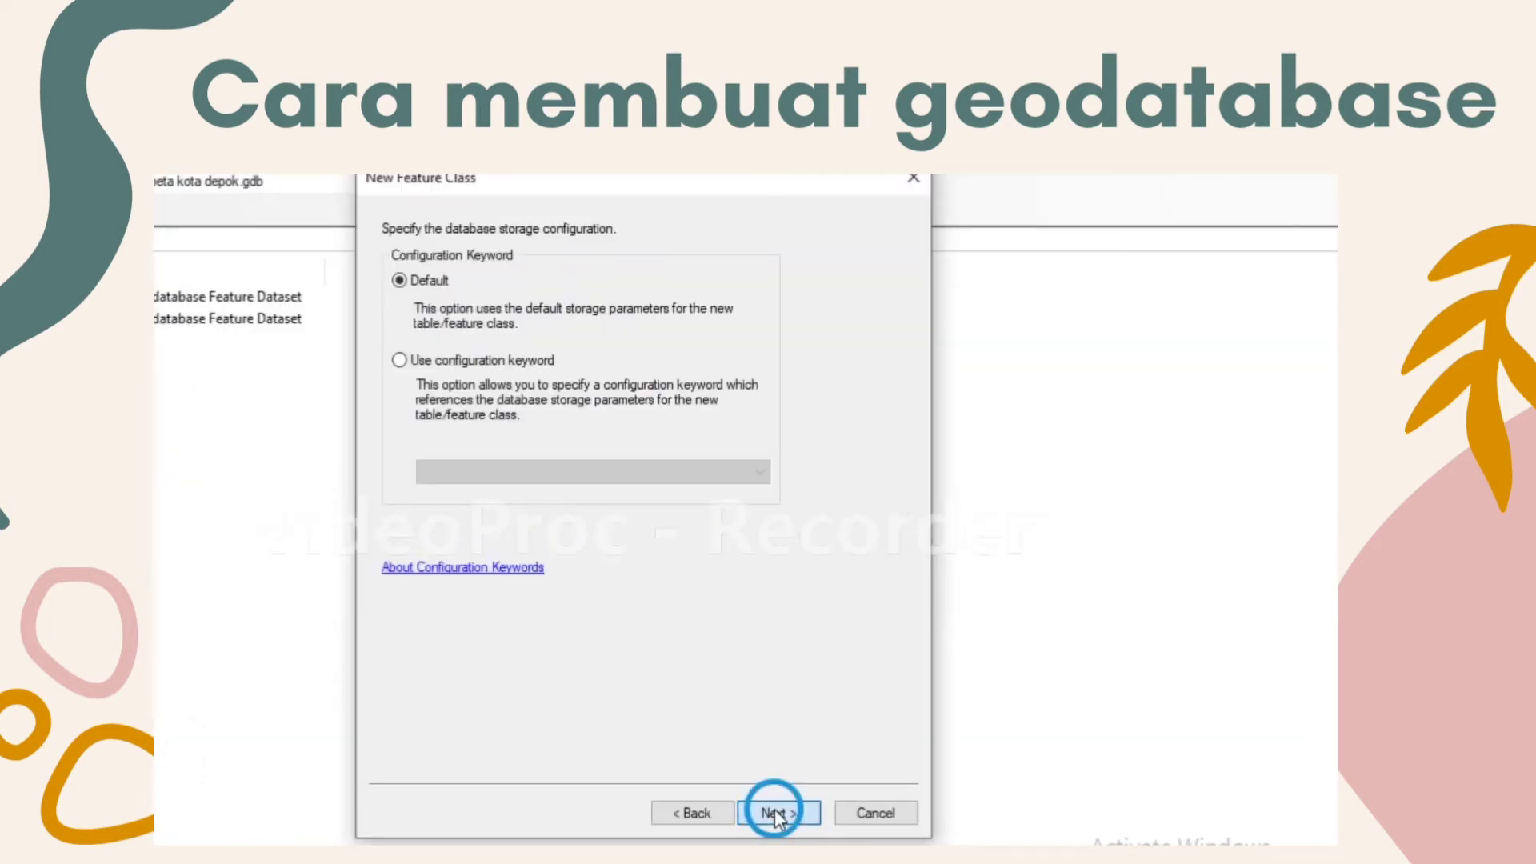
{"action": "left_click", "coordinate": [774, 813]}
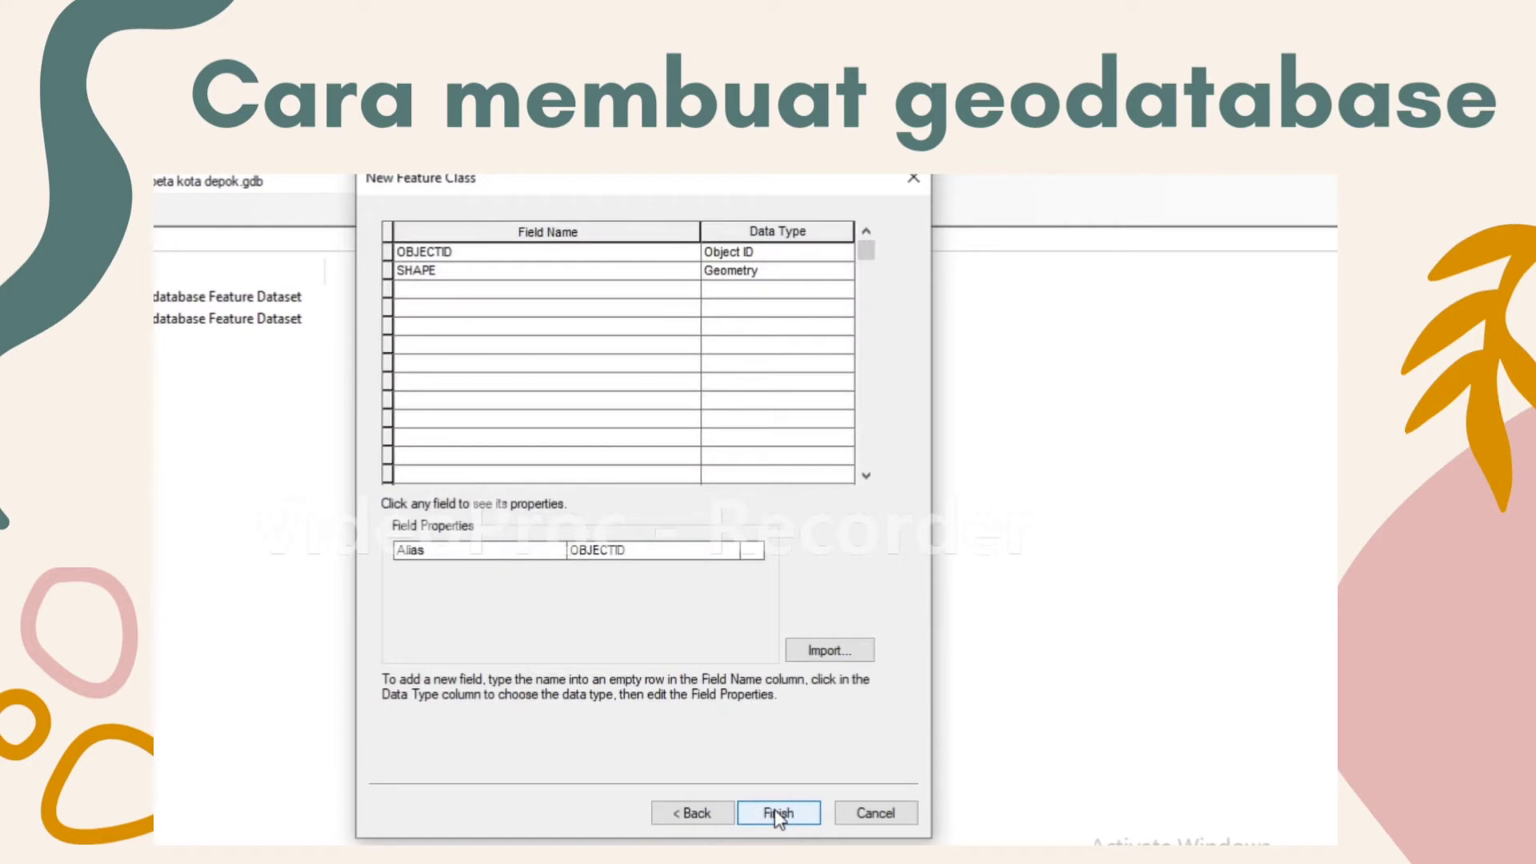
{"action": "left_click", "coordinate": [428, 290]}
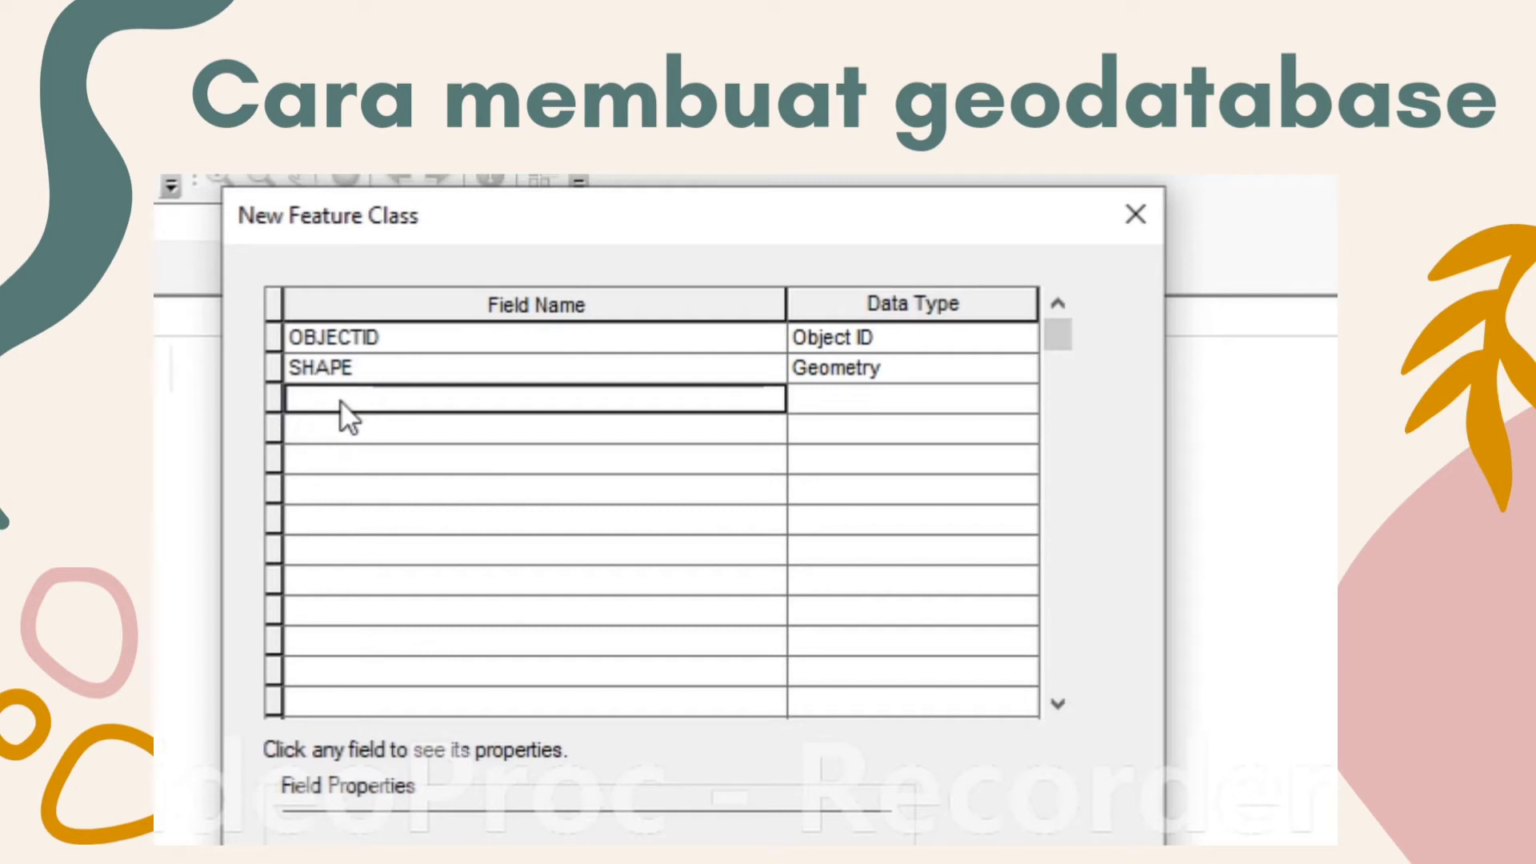
{"action": "type", "text": "nama"}
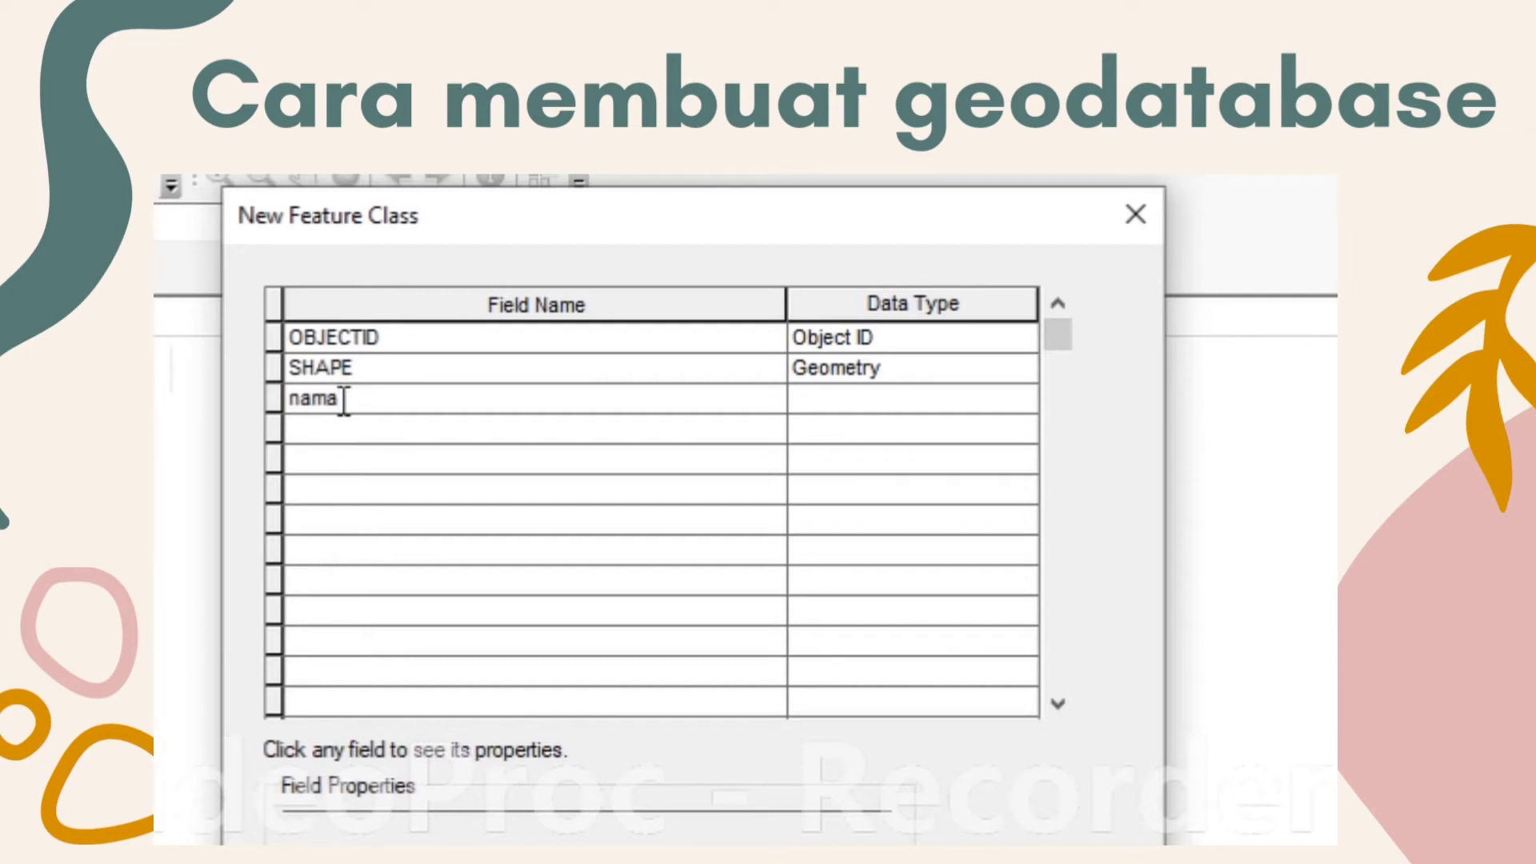
{"action": "type", "text": "sungai"}
{"action": "left_click", "coordinate": [892, 400]}
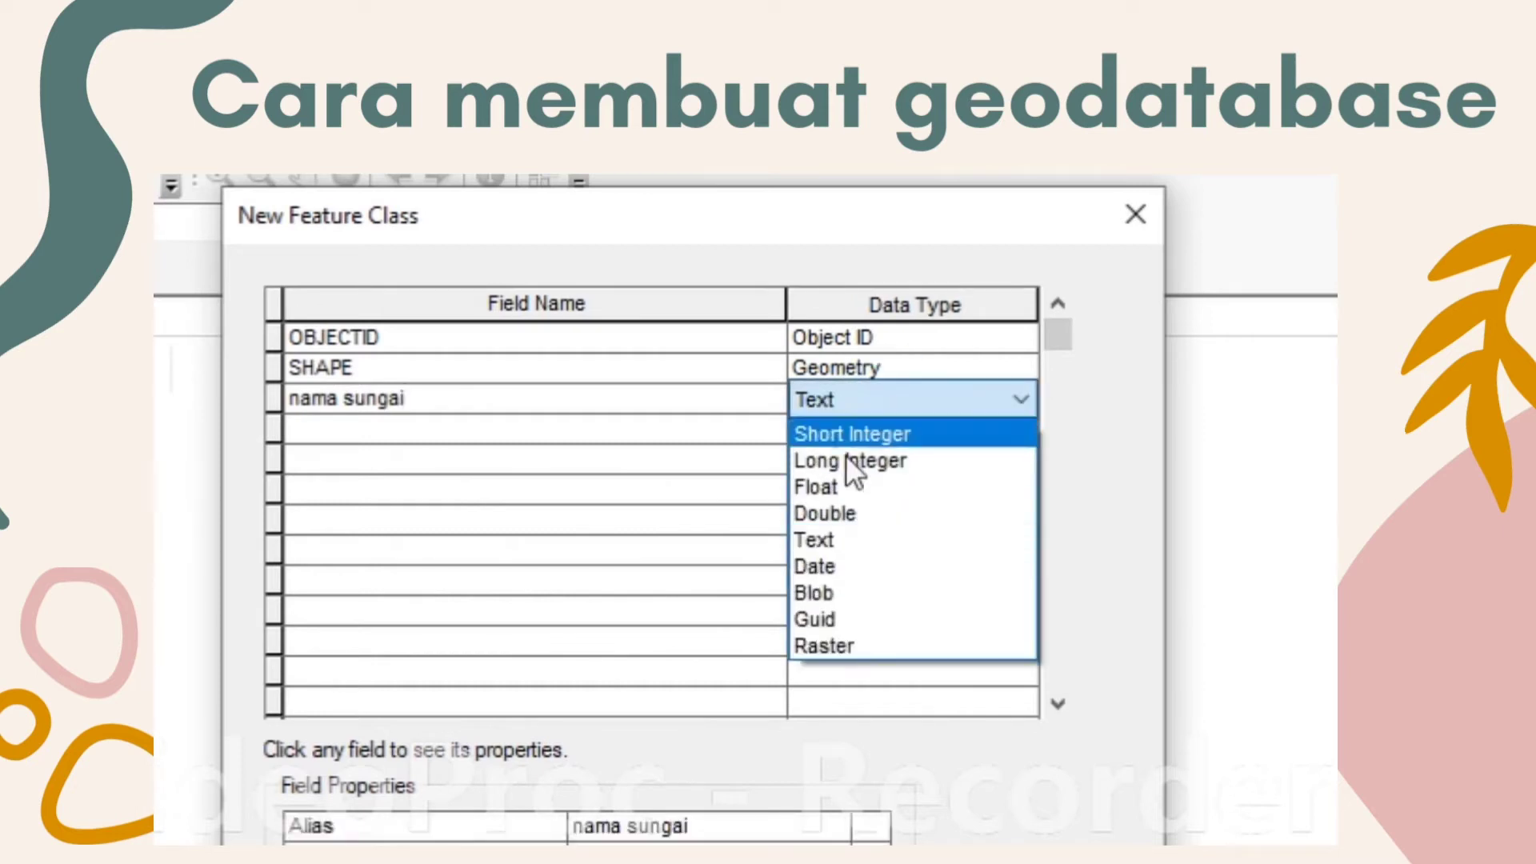
{"action": "left_click", "coordinate": [816, 532]}
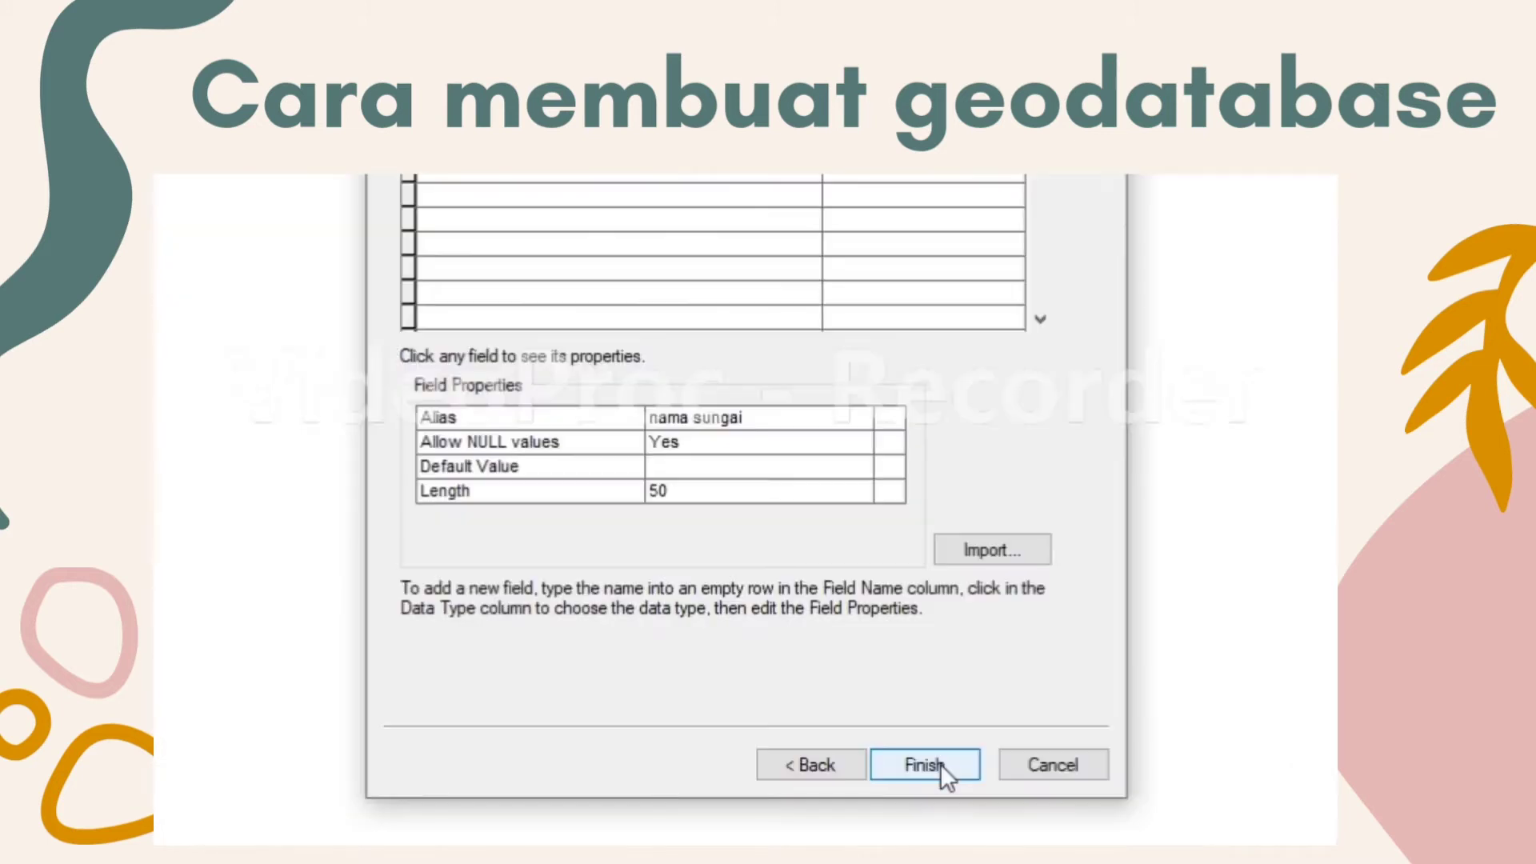
Step: Finish the river feature class, accepting the field rename to nama_sungai, and return to the geodatabase's list of datasets
{"action": "left_click", "coordinate": [939, 763]}
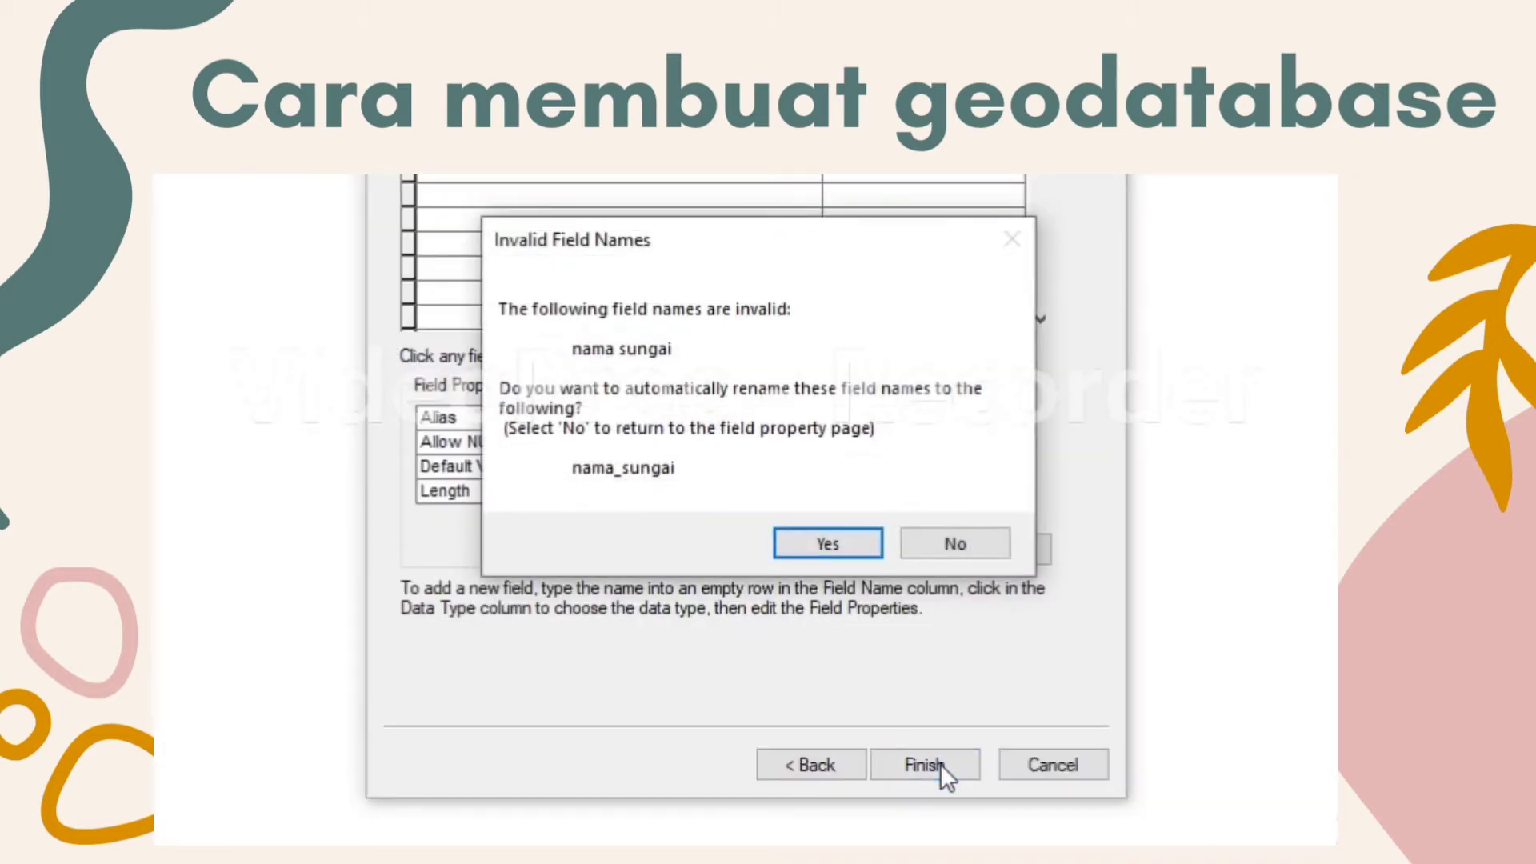
{"action": "left_click", "coordinate": [837, 534]}
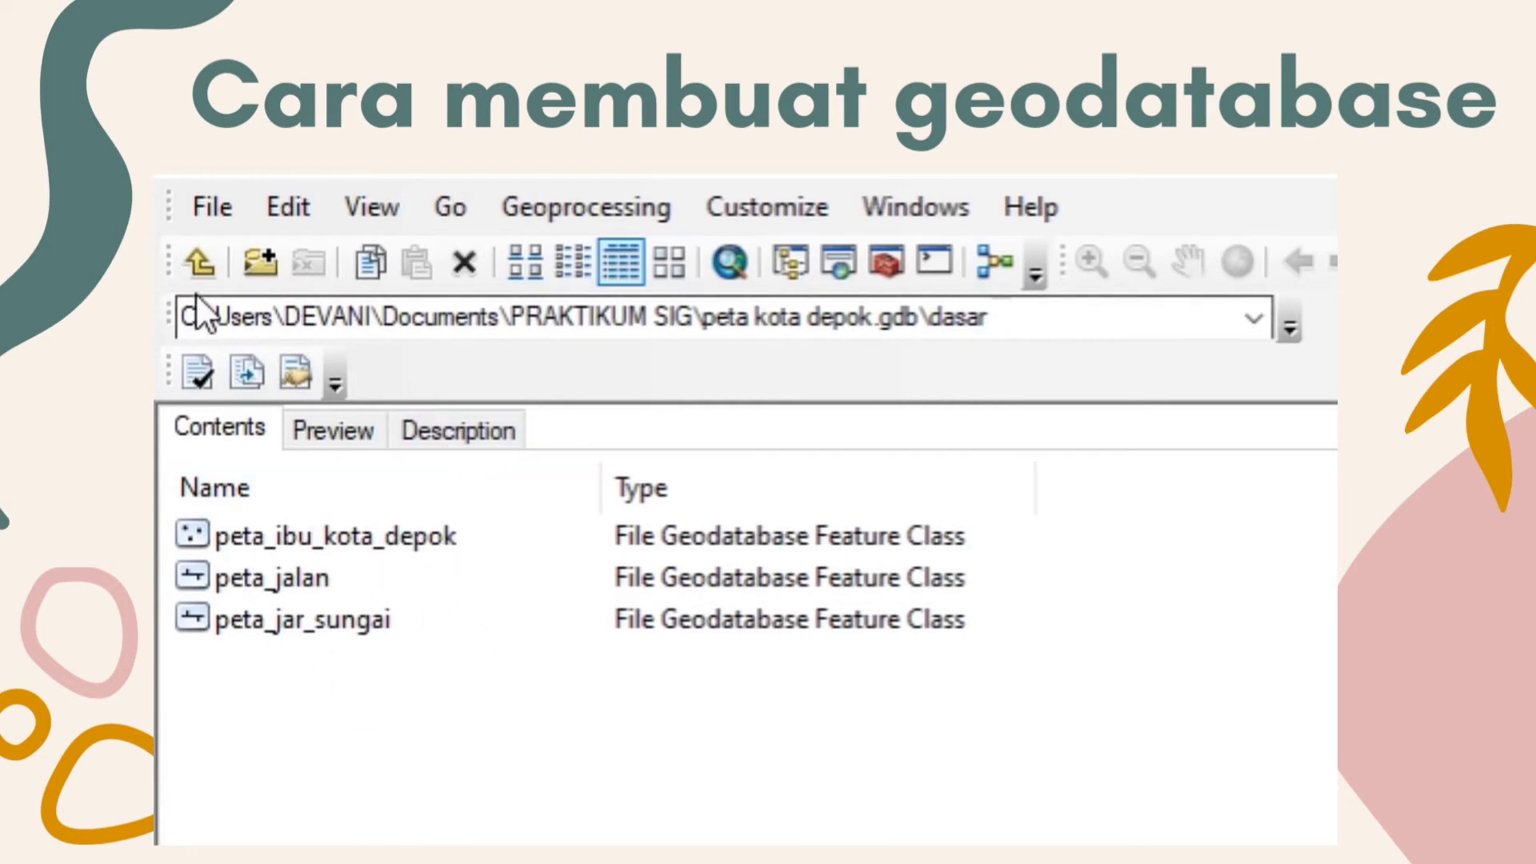
{"action": "left_click", "coordinate": [202, 264]}
{"action": "left_click", "coordinate": [287, 577]}
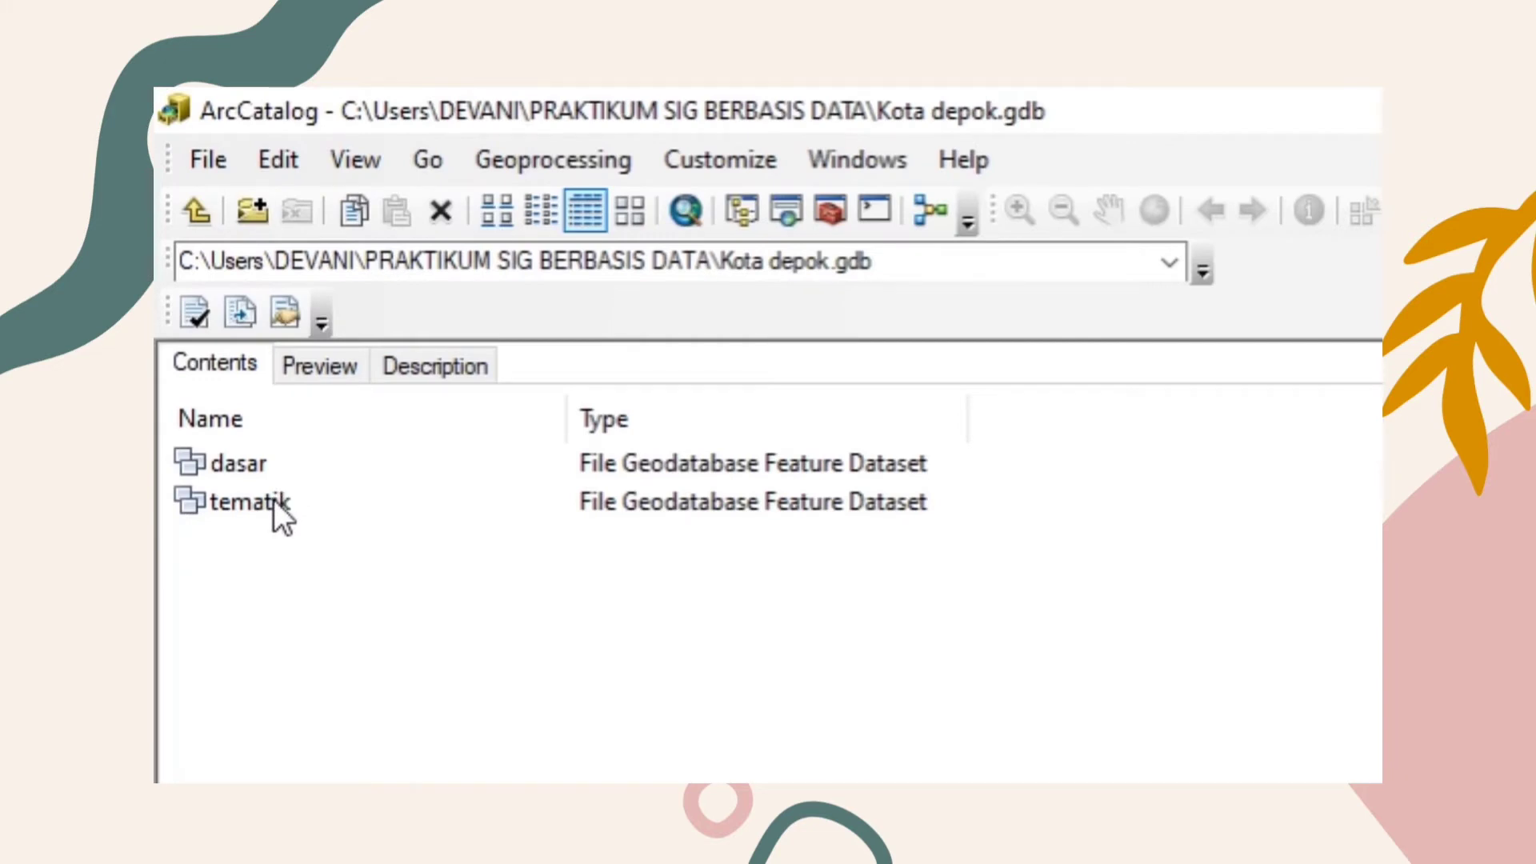
Step: Open the dasar dataset in Kota depok.gdb and review the properties of its boundary, road and river feature classes
{"action": "left_click", "coordinate": [250, 465]}
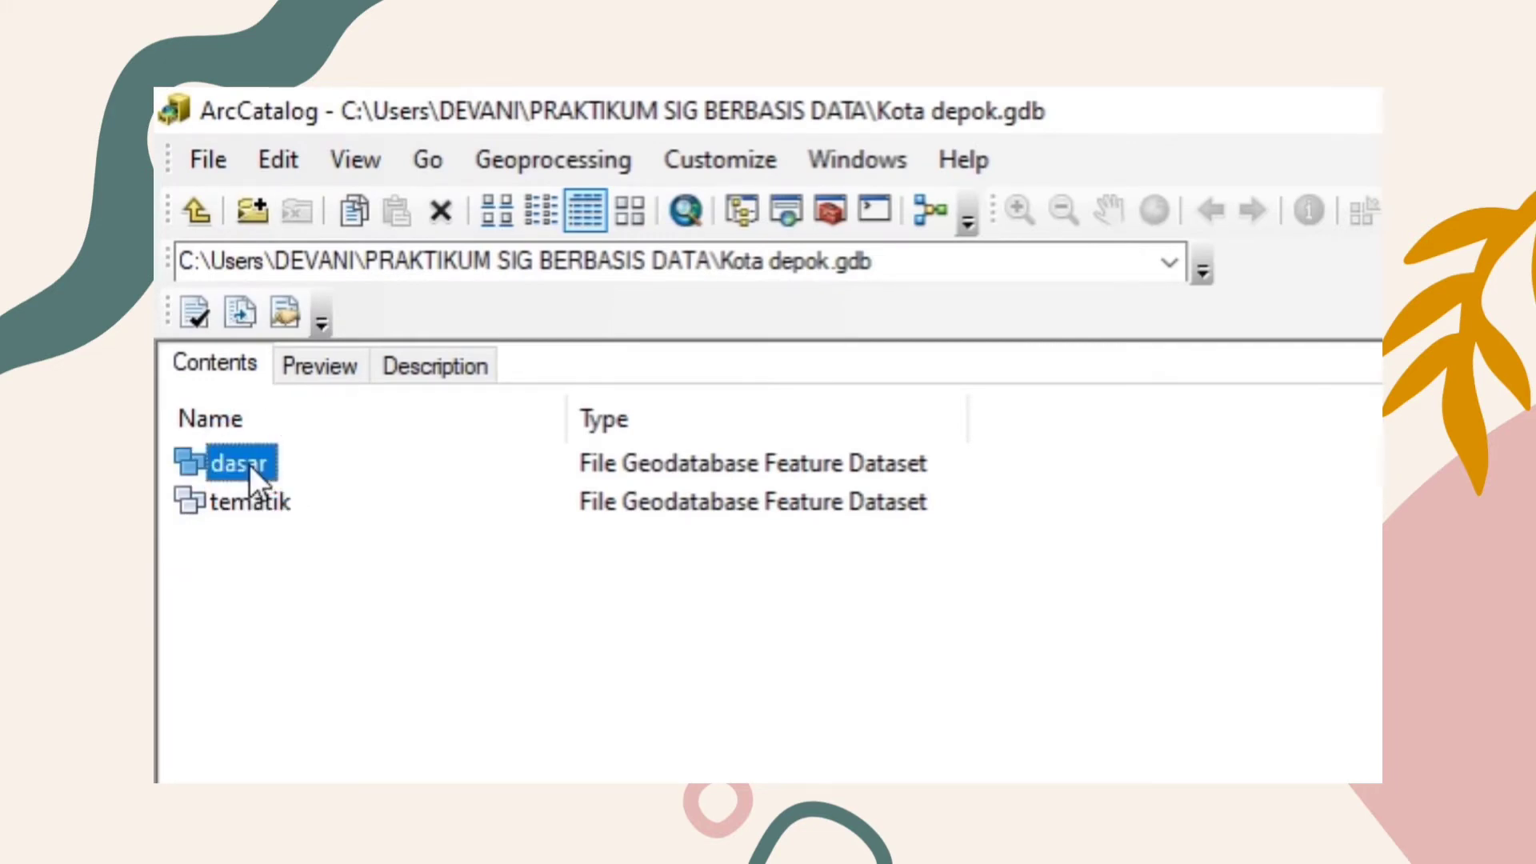
{"action": "double_click", "coordinate": [249, 464]}
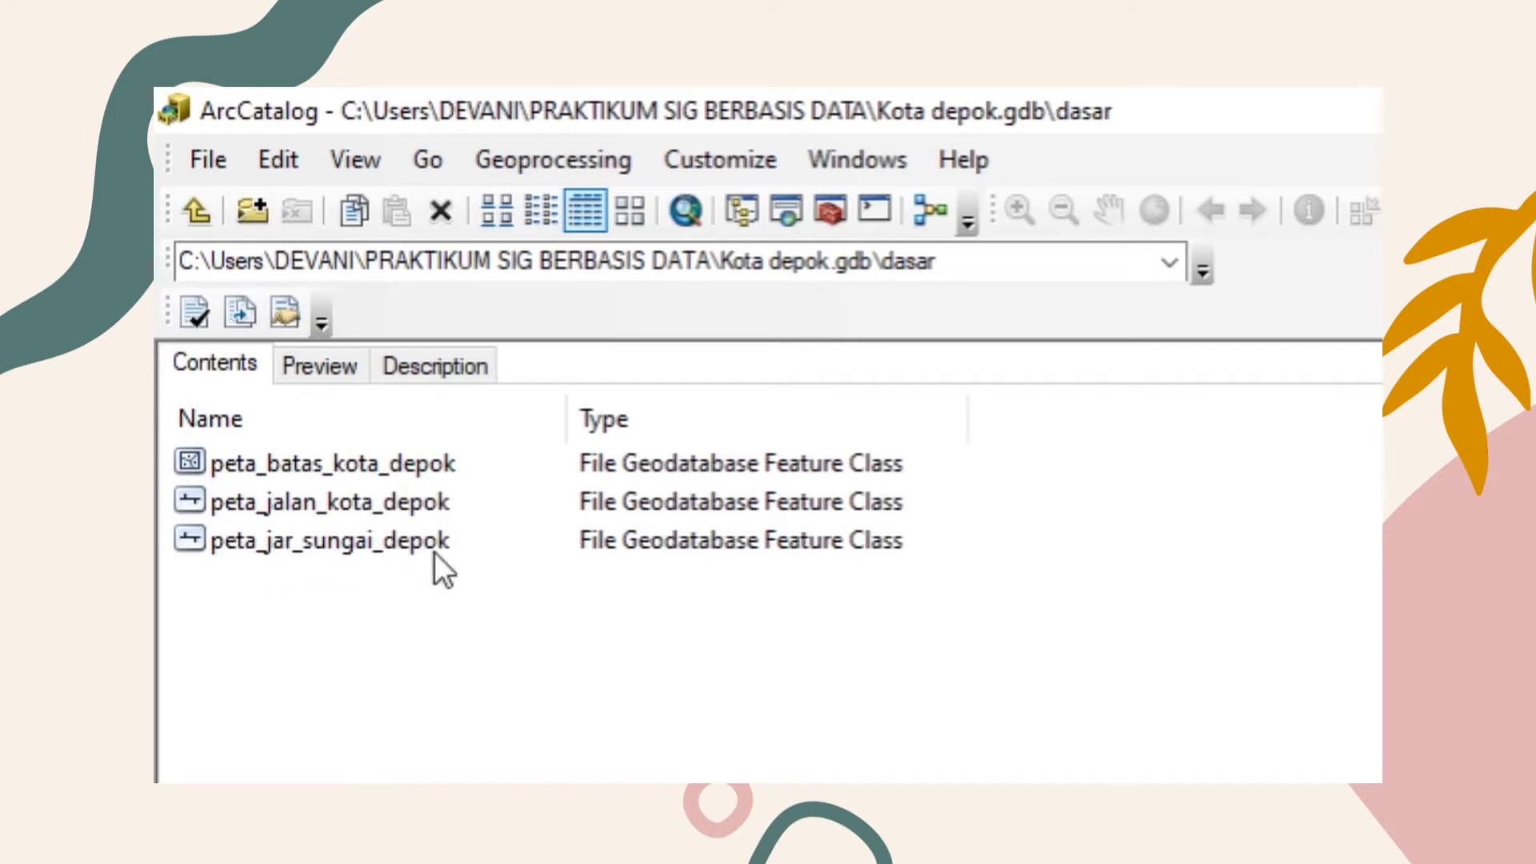
{"action": "double_click", "coordinate": [349, 468]}
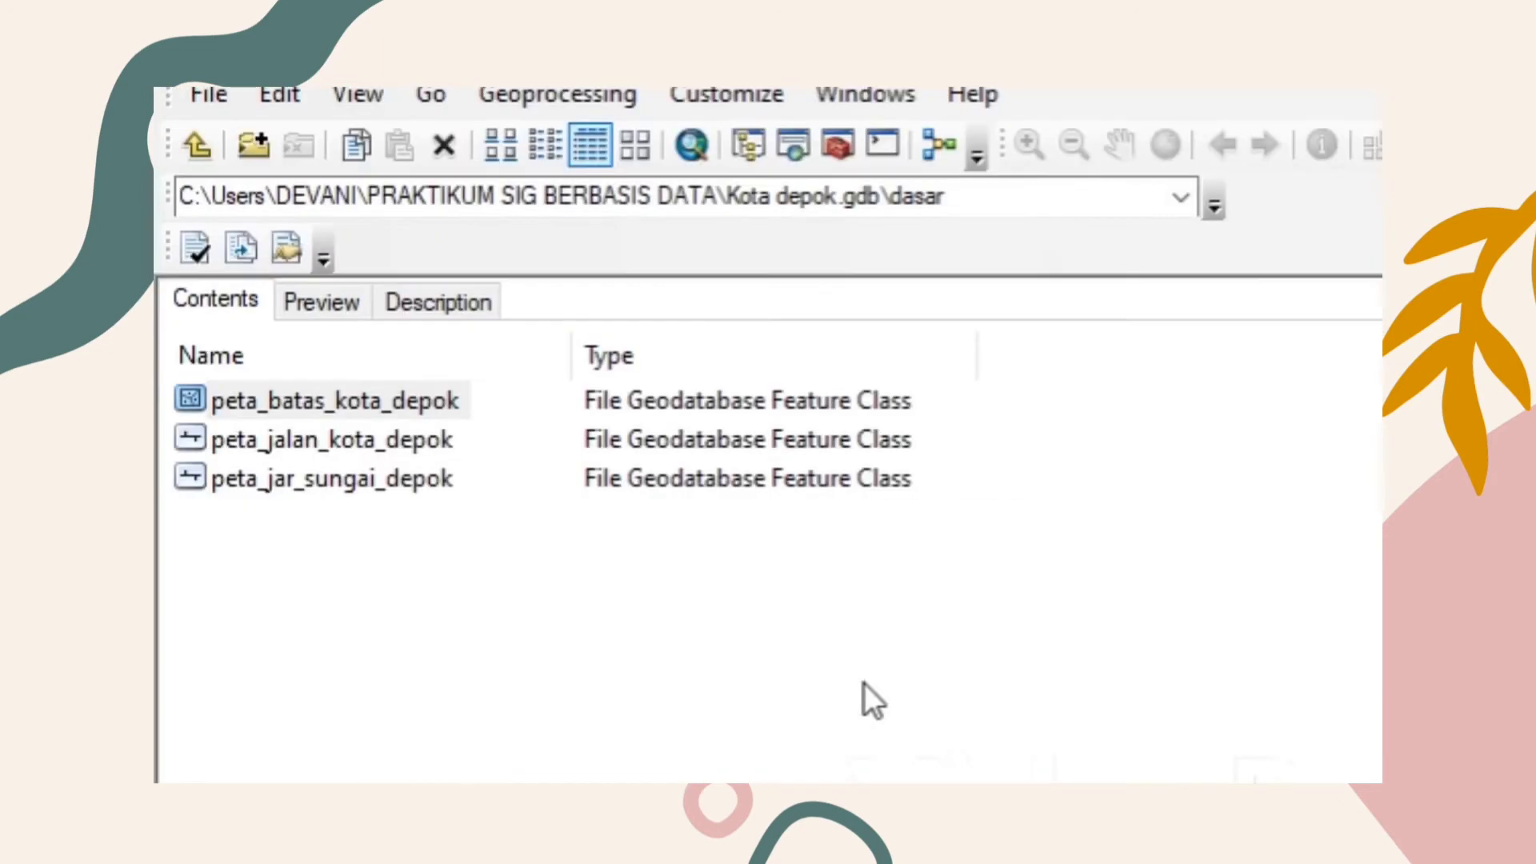
{"action": "double_click", "coordinate": [345, 443]}
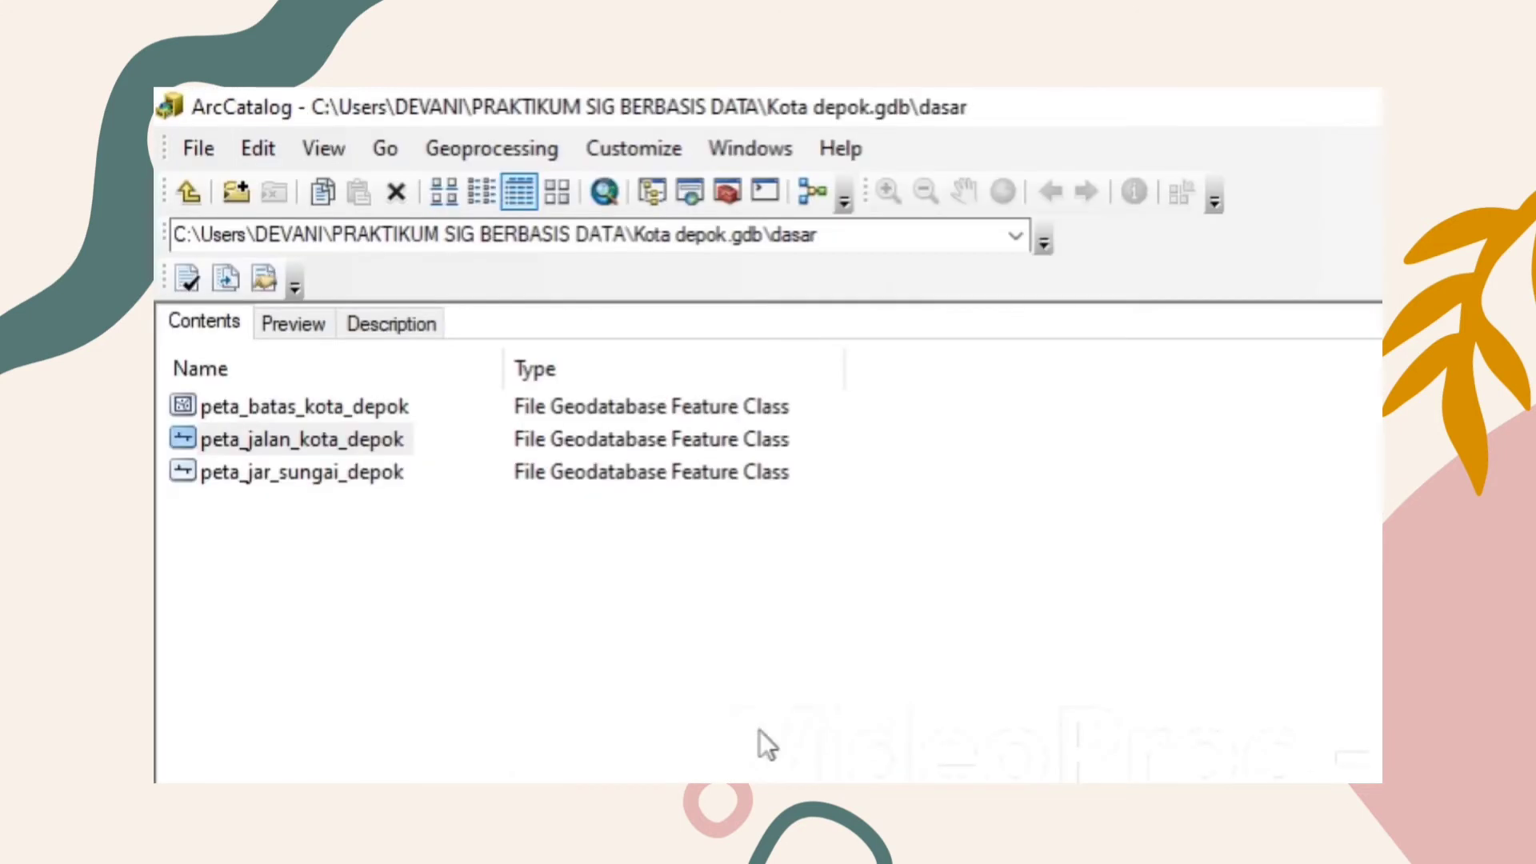
{"action": "left_click", "coordinate": [315, 471]}
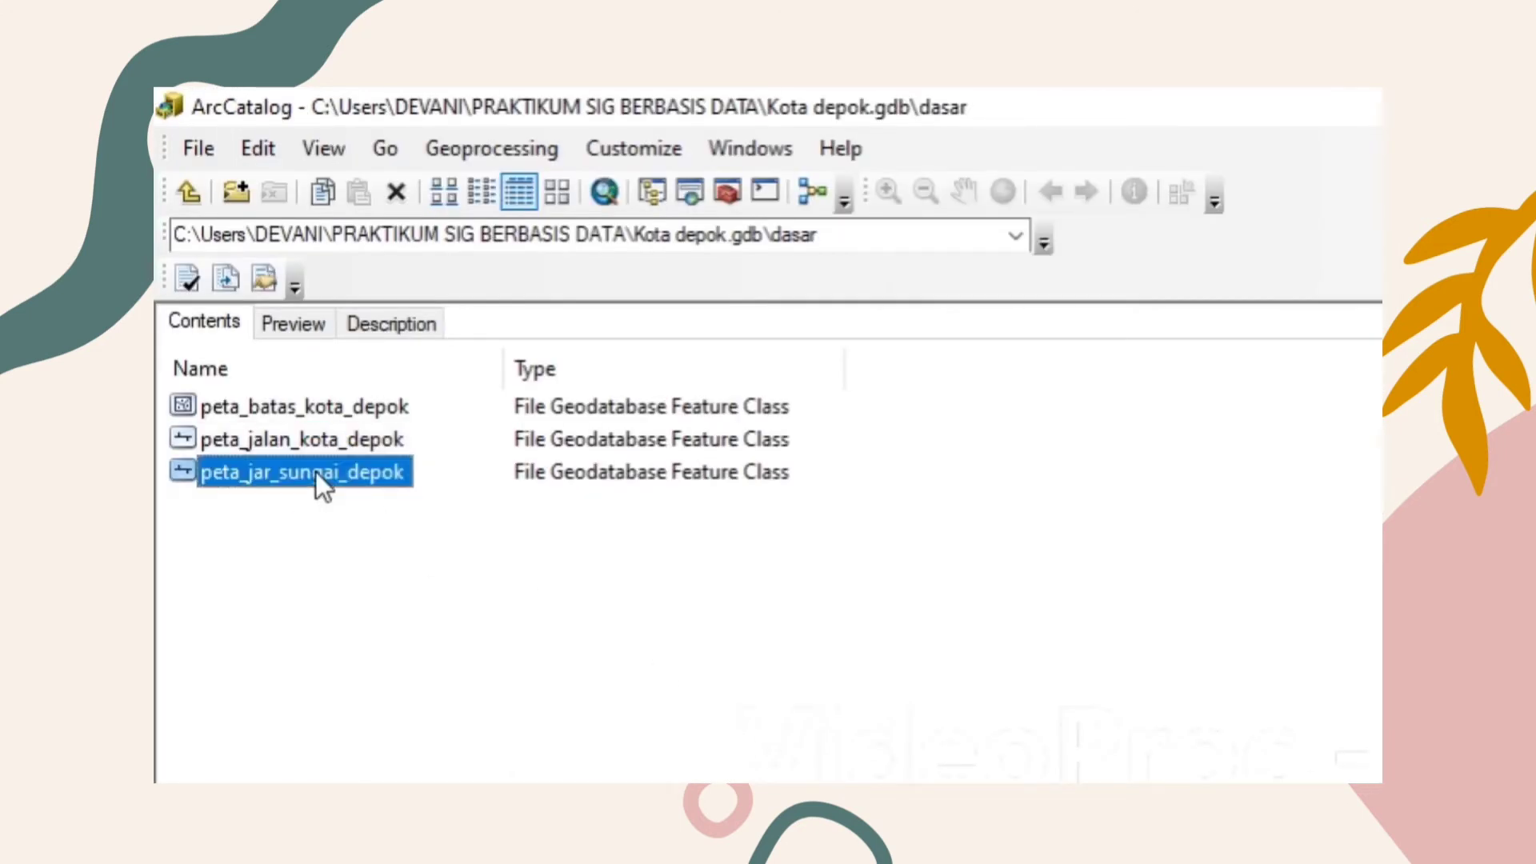
{"action": "double_click", "coordinate": [315, 472]}
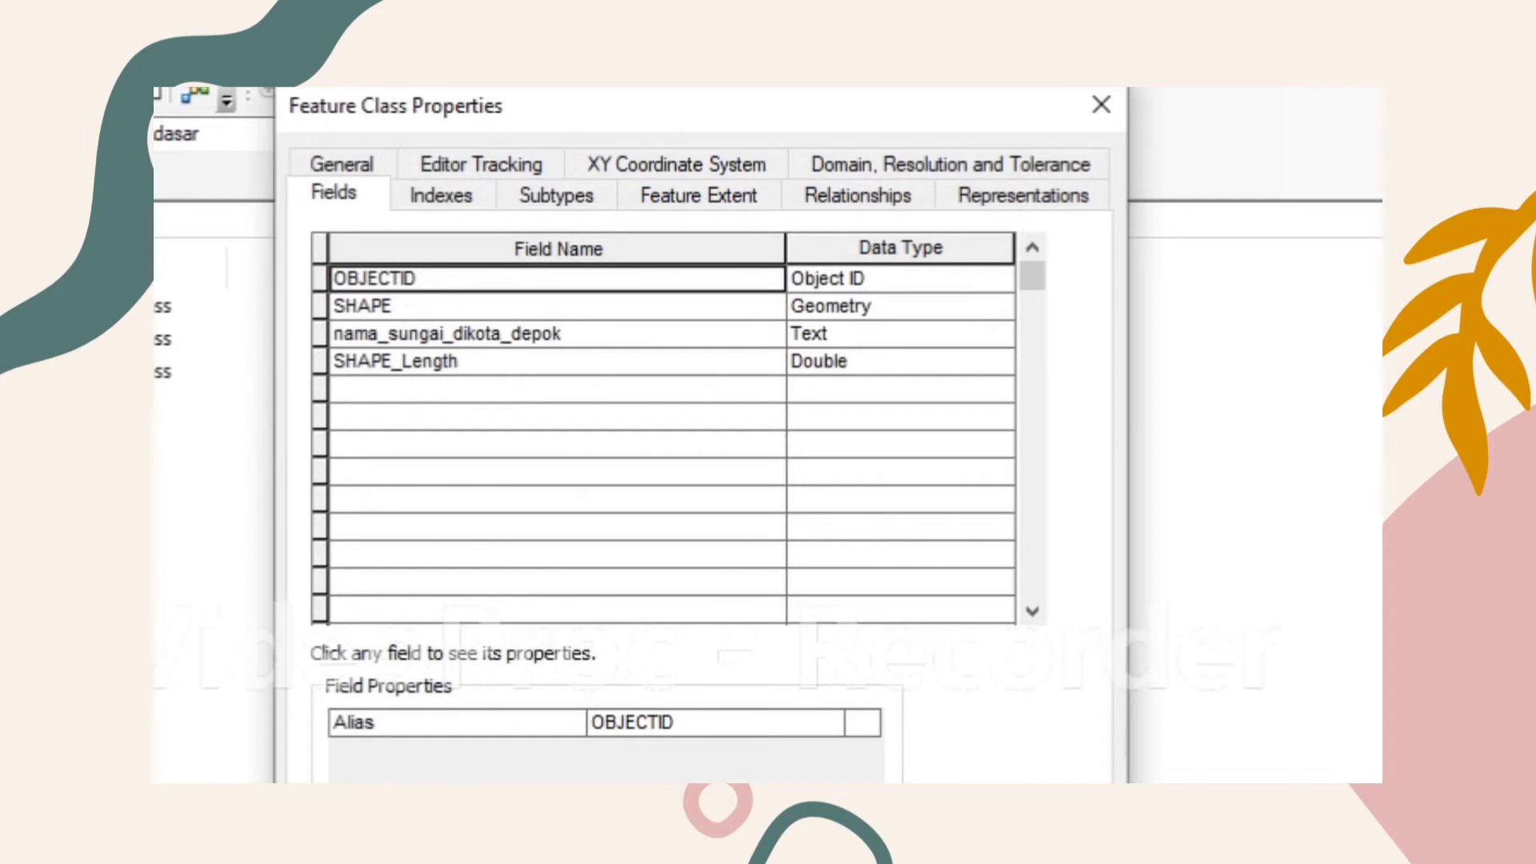
{"action": "key", "text": "Escape"}
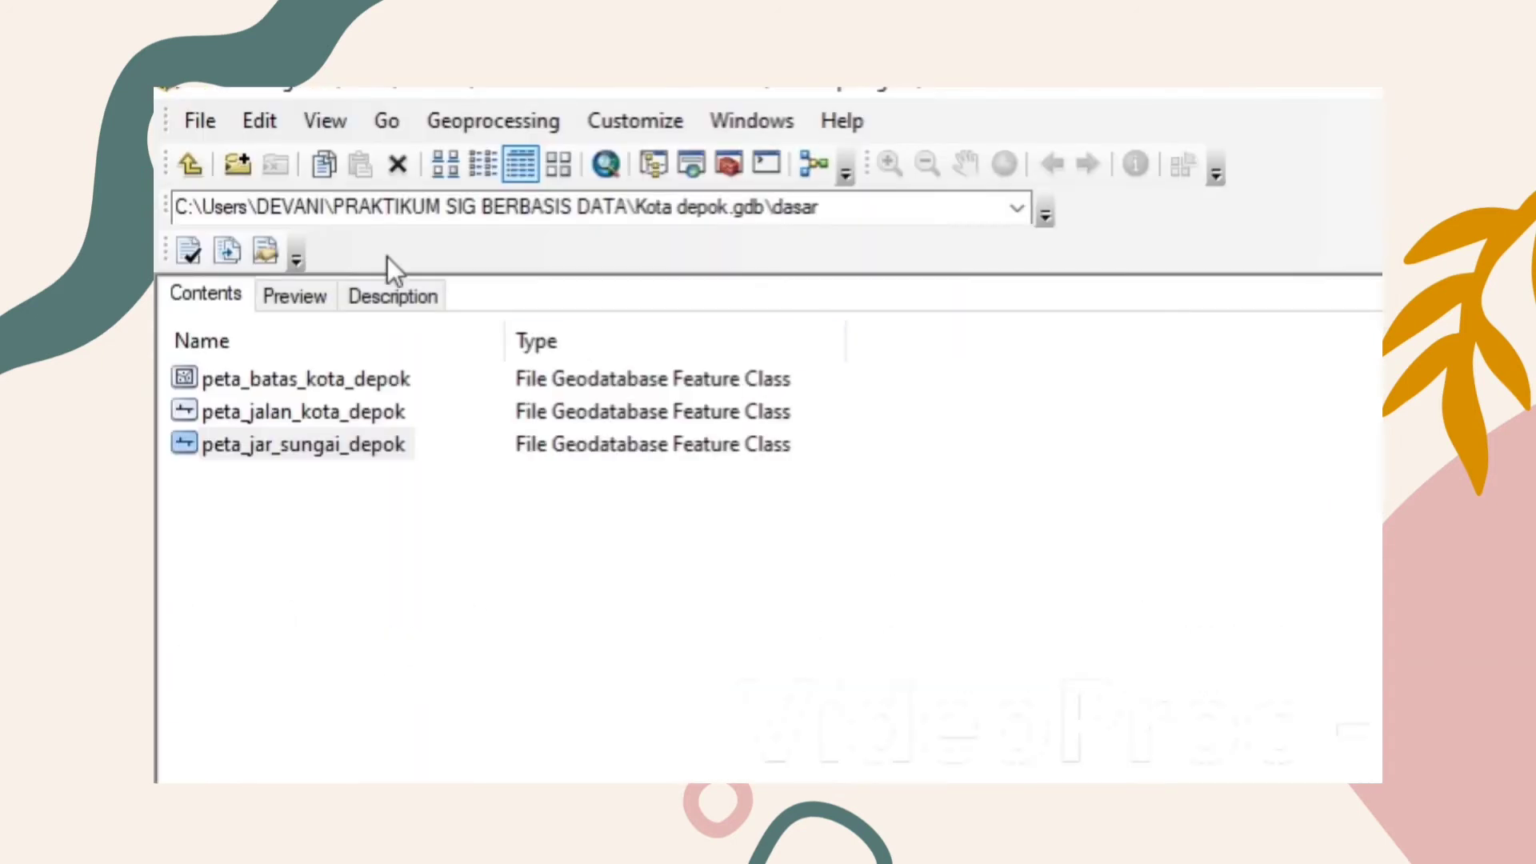
Step: Review the properties of peta_hujan, peta_kem_lereng and peta_tanah in the tematik dataset, and return to Kota depok.gdb
{"action": "left_click", "coordinate": [189, 166]}
{"action": "double_click", "coordinate": [271, 422]}
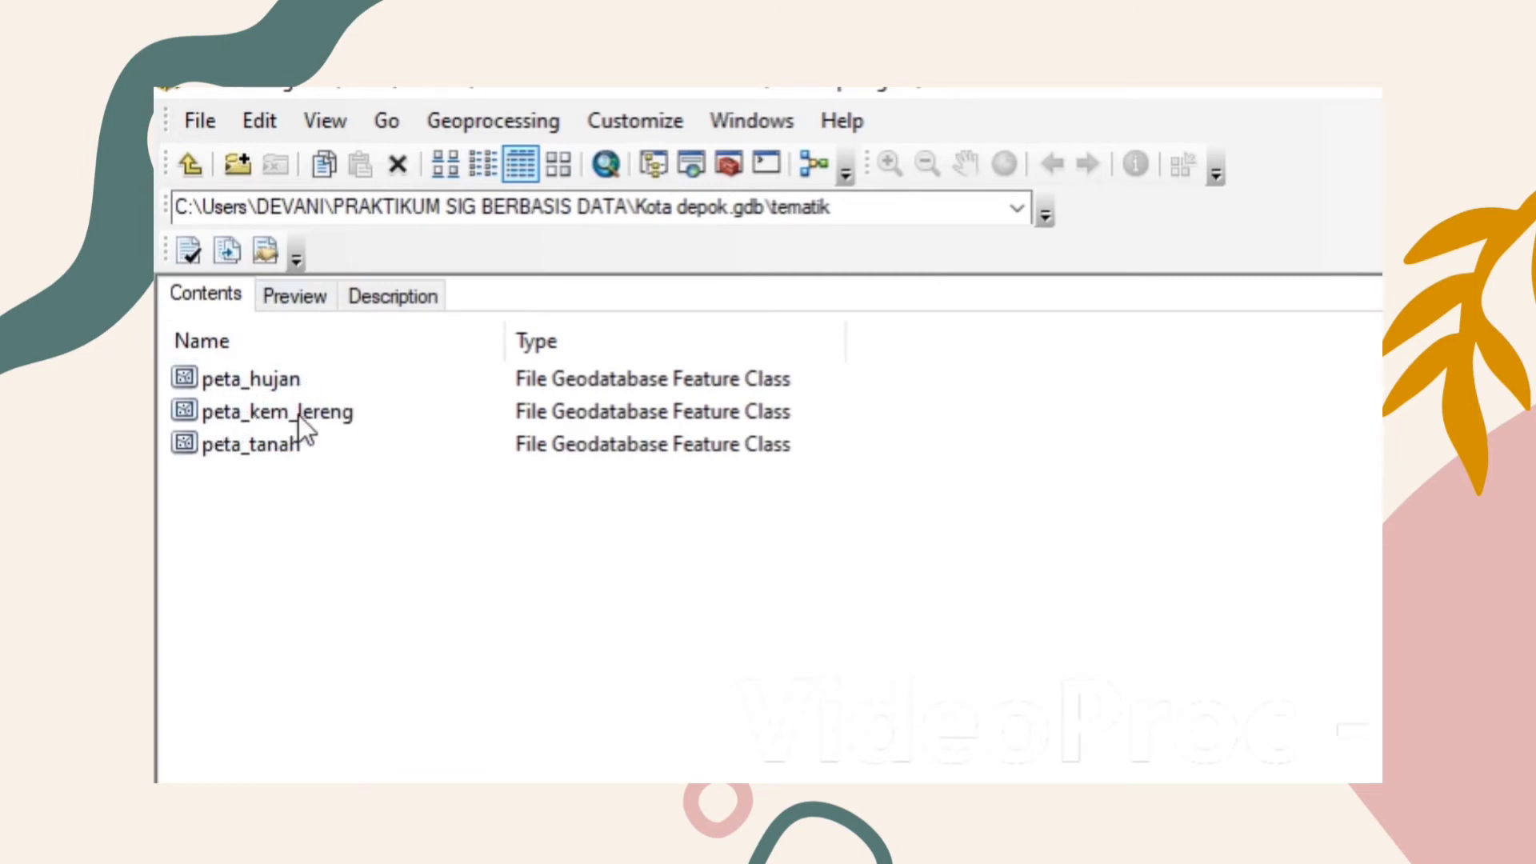
{"action": "double_click", "coordinate": [267, 376]}
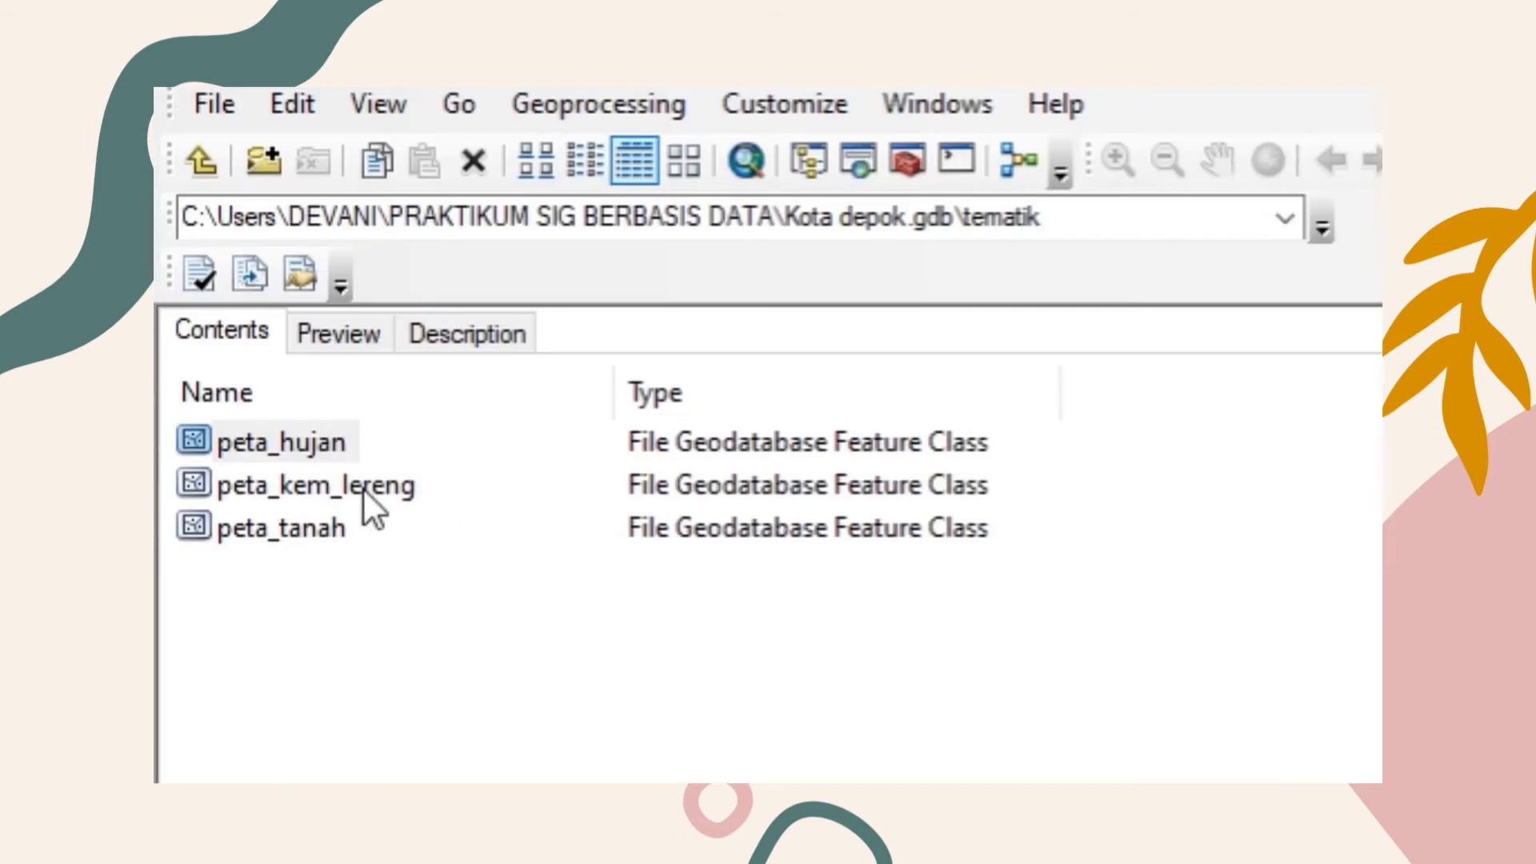
{"action": "double_click", "coordinate": [362, 487]}
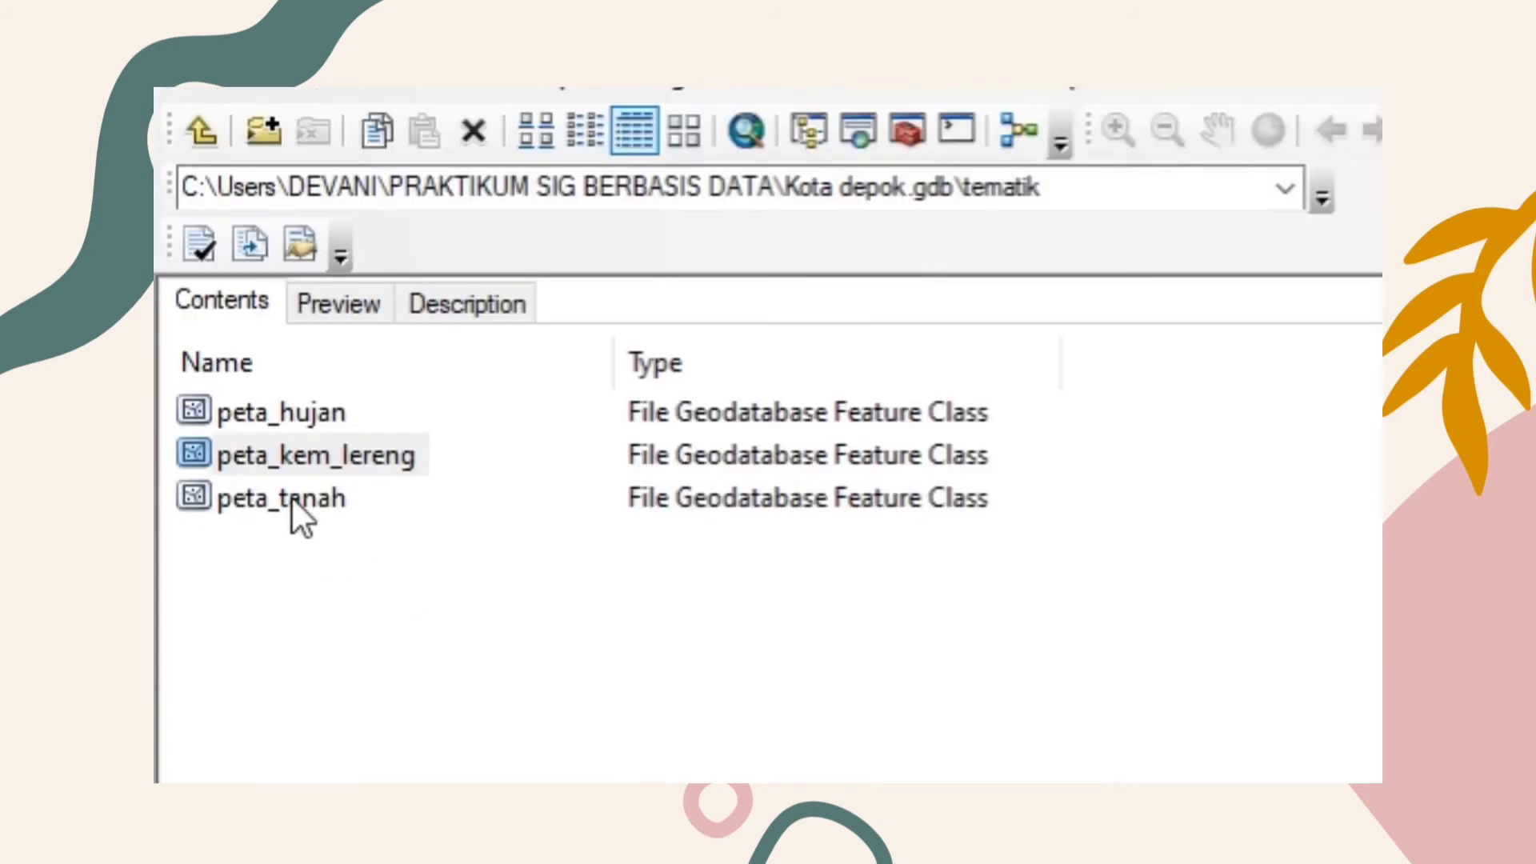
{"action": "double_click", "coordinate": [291, 502]}
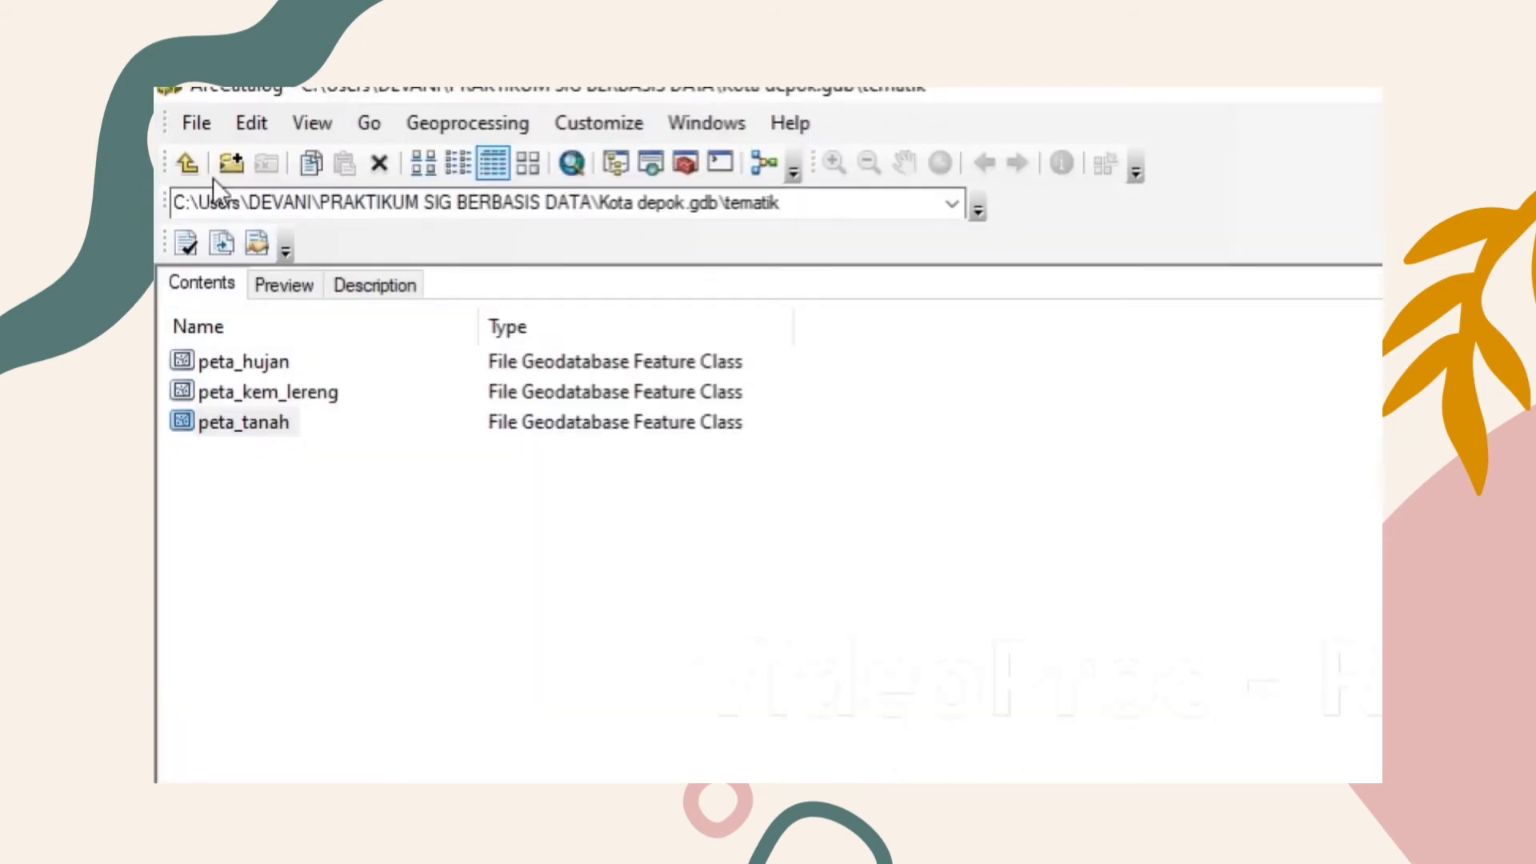
{"action": "left_click", "coordinate": [189, 164]}
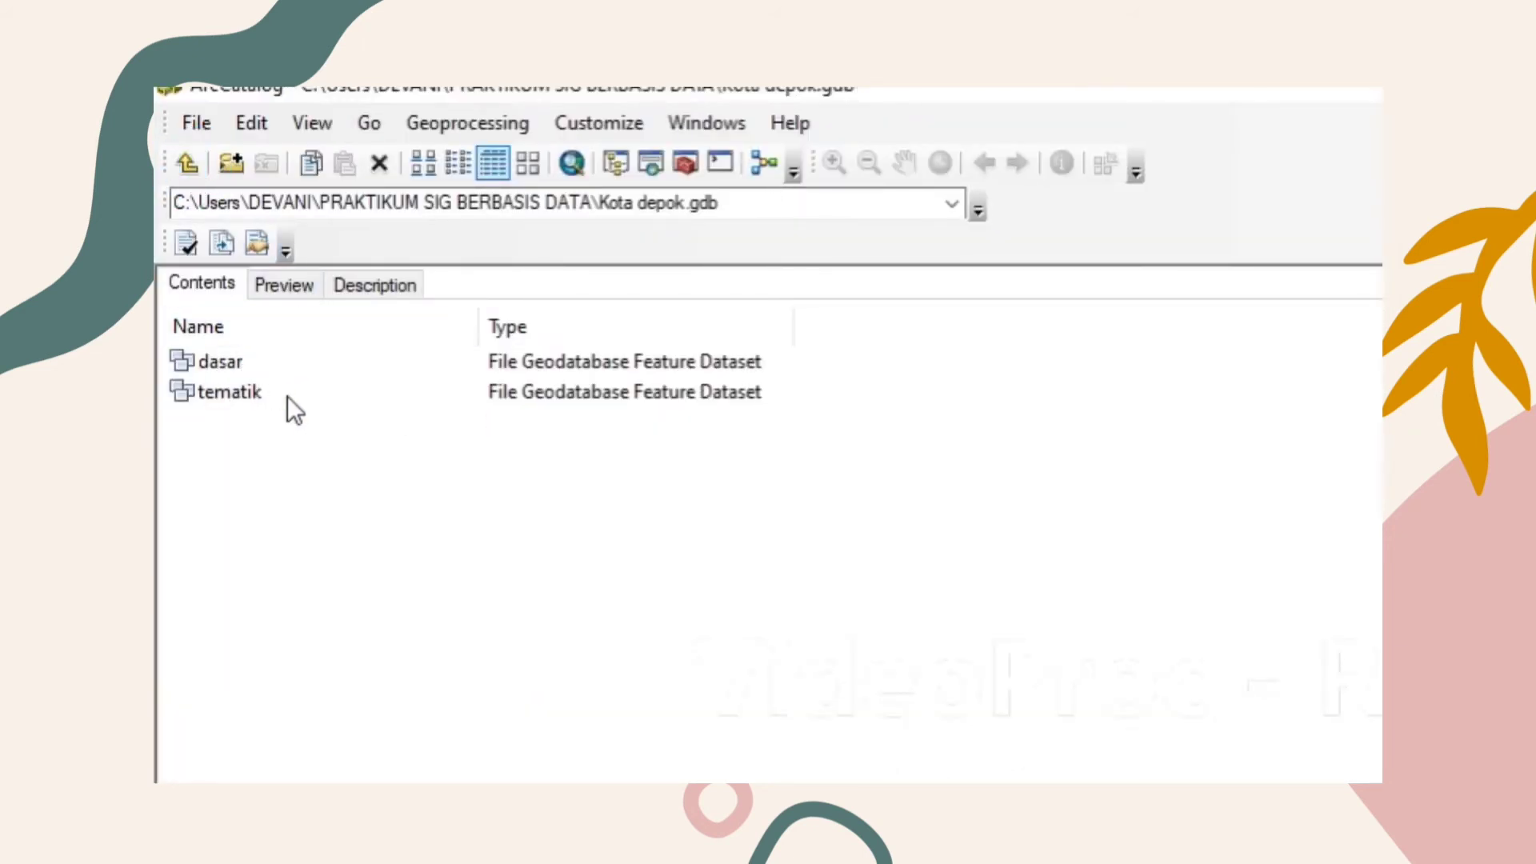